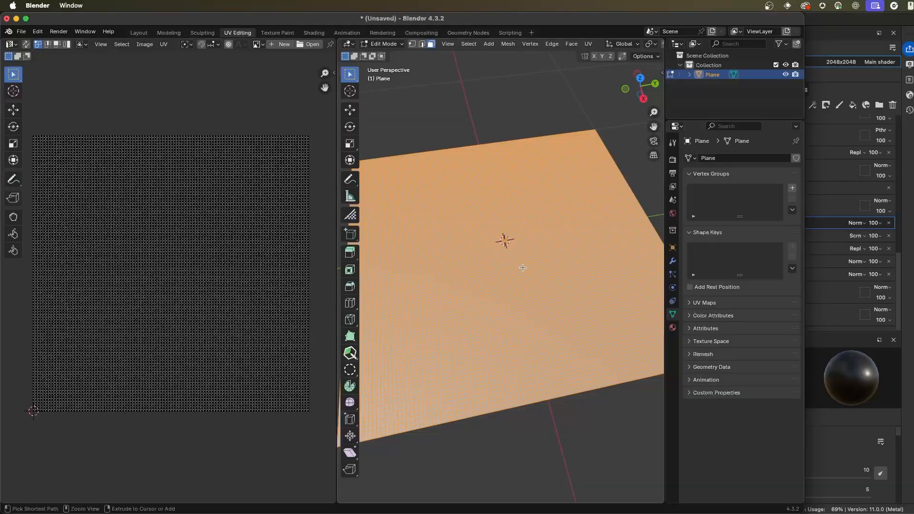
# Examine the densely subdivided plane and its UV layout
pyautogui.keyDown('alt'); pyautogui.moveTo(501, 244); pyautogui.dragTo(495, 248); pyautogui.keyUp('alt')
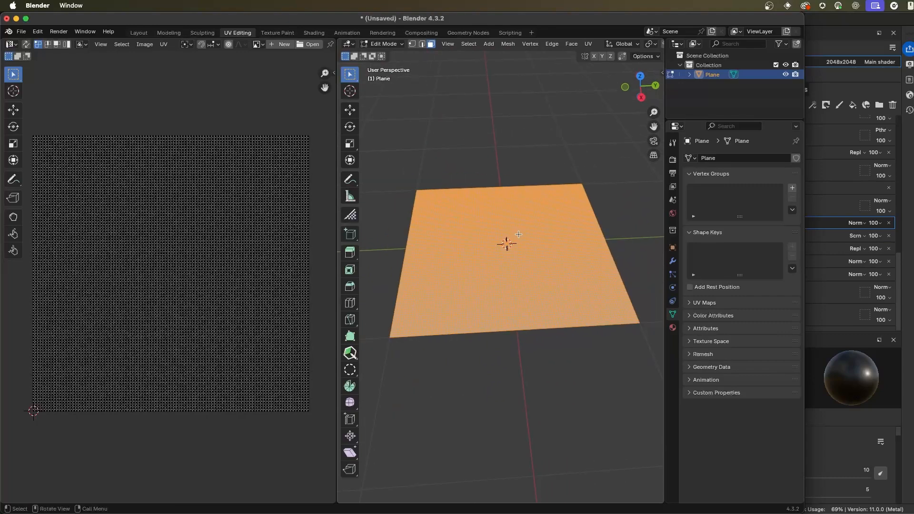
pyautogui.moveTo(499, 262); pyautogui.dragTo(496, 275, button='middle')
pyautogui.keyDown('ctrl'); pyautogui.moveTo(209, 201); pyautogui.dragTo(242, 215, button='middle'); pyautogui.keyUp('ctrl')
pyautogui.keyDown('shift'); pyautogui.moveTo(242, 215); pyautogui.dragTo(249, 213, button='middle'); pyautogui.keyUp('shift')
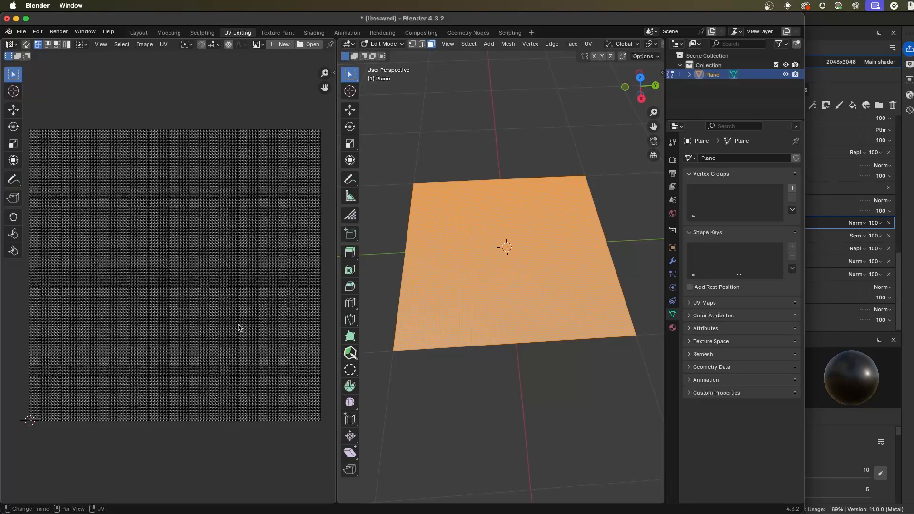
pyautogui.moveTo(578, 326); pyautogui.dragTo(541, 313, button='middle')
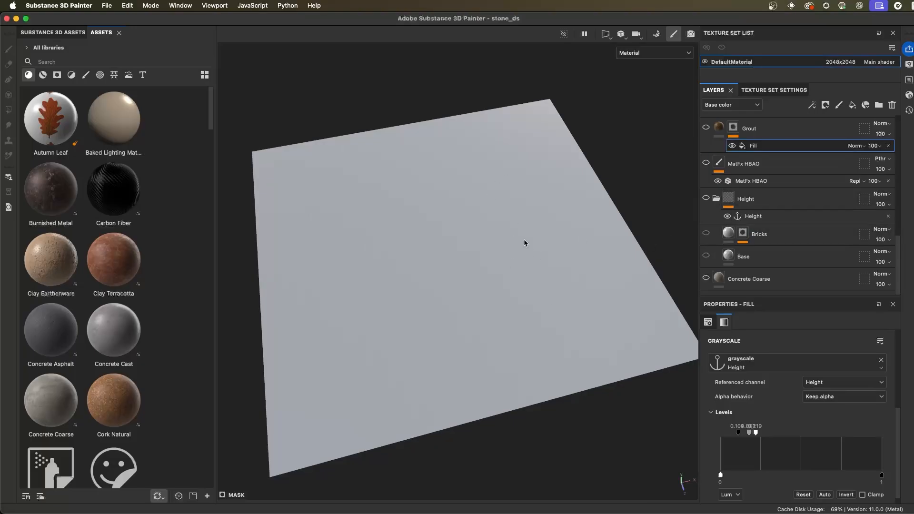
# Switch to Substance 3D Painter, show the Concrete Coarse layer and inspect its fill settings and surface on the plane
pyautogui.click(705, 278)
pyautogui.keyDown('alt'); pyautogui.moveTo(547, 283); pyautogui.dragTo(517, 302, button='right'); pyautogui.keyUp('alt')
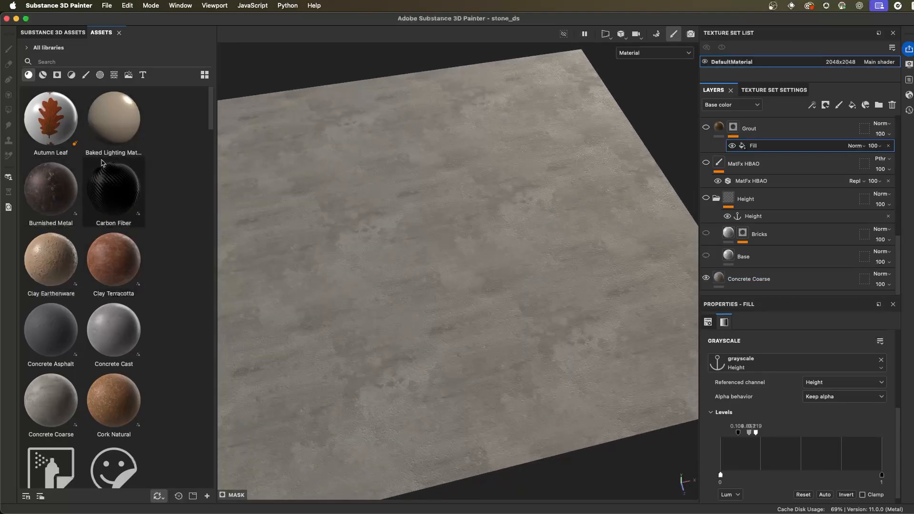
pyautogui.click(711, 327)
pyautogui.scroll(-2, 719, 407)
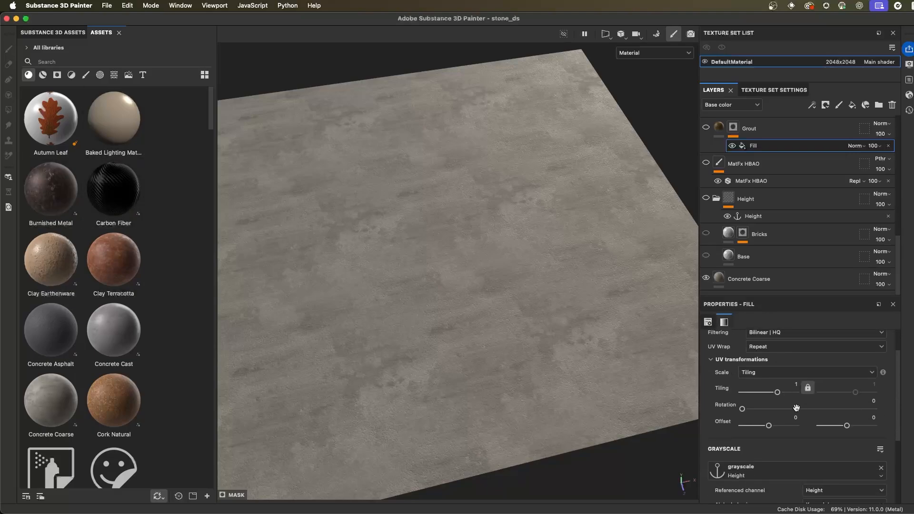
pyautogui.click(756, 283)
pyautogui.scroll(3, 538, 352)
pyautogui.scroll(2, 538, 352)
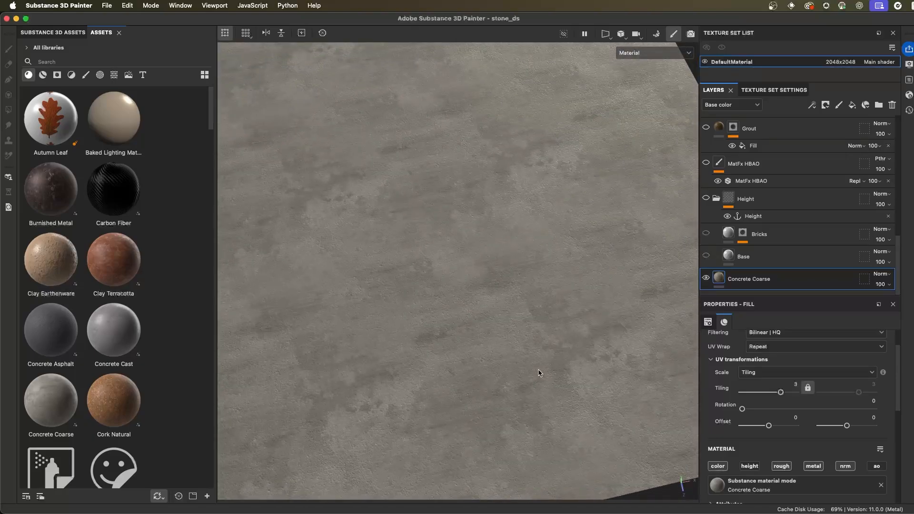
pyautogui.scroll(-3, 552, 329)
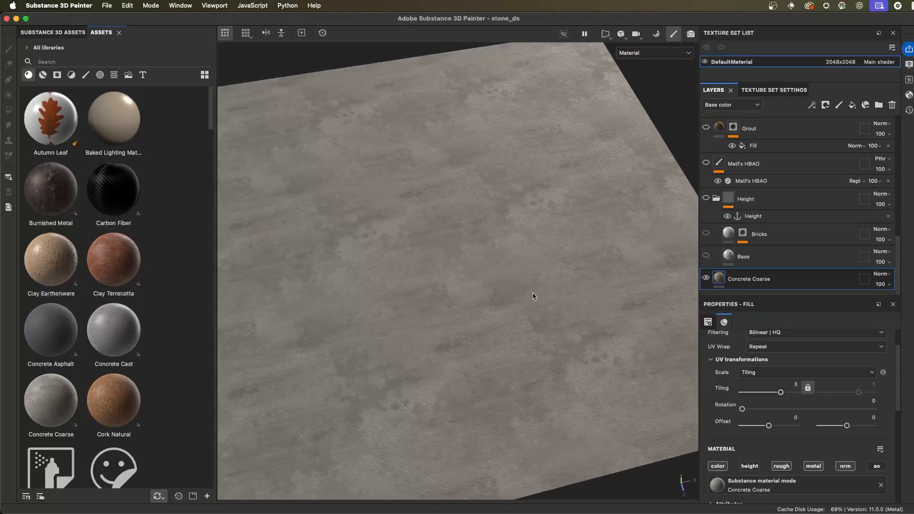
pyautogui.scroll(-3, 547, 252)
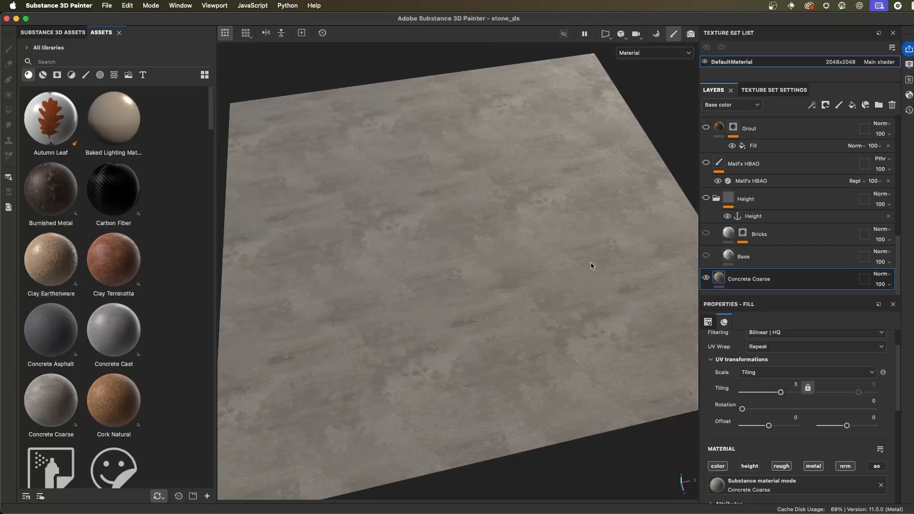
# Show the Height folder and the Base layer inside it
pyautogui.click(706, 198)
pyautogui.scroll(-2, 630, 265)
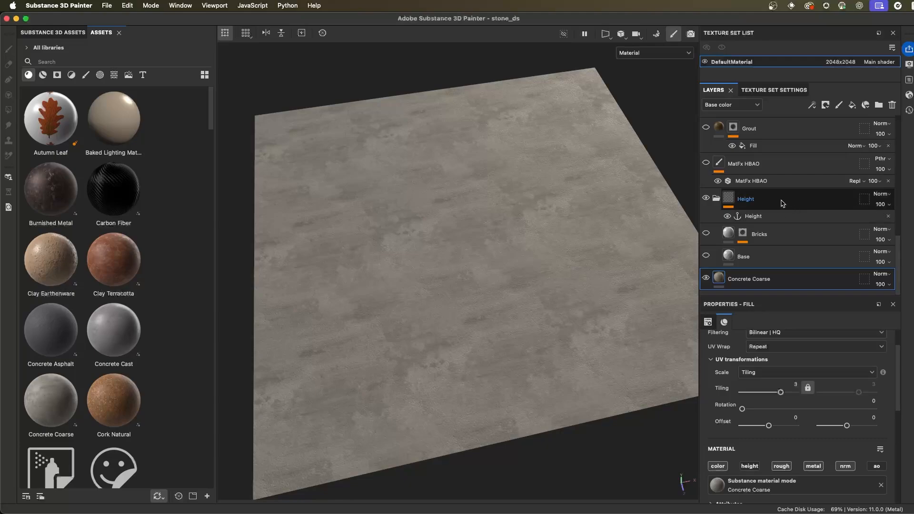
pyautogui.click(794, 208)
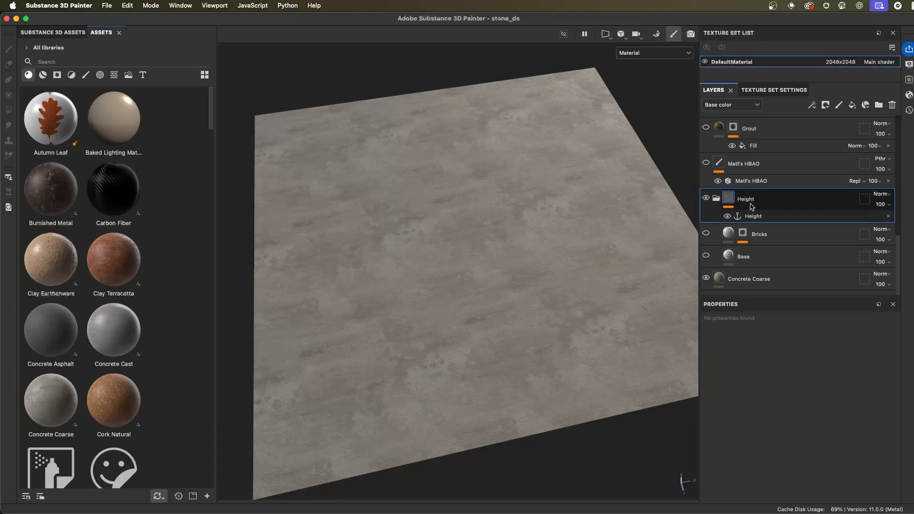
pyautogui.click(781, 236)
pyautogui.click(772, 260)
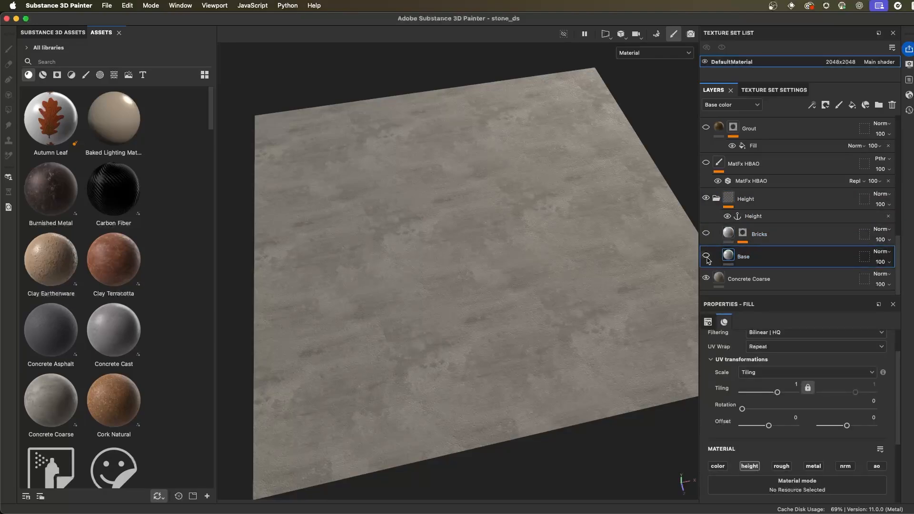
pyautogui.scroll(2, 556, 337)
pyautogui.scroll(1, 557, 336)
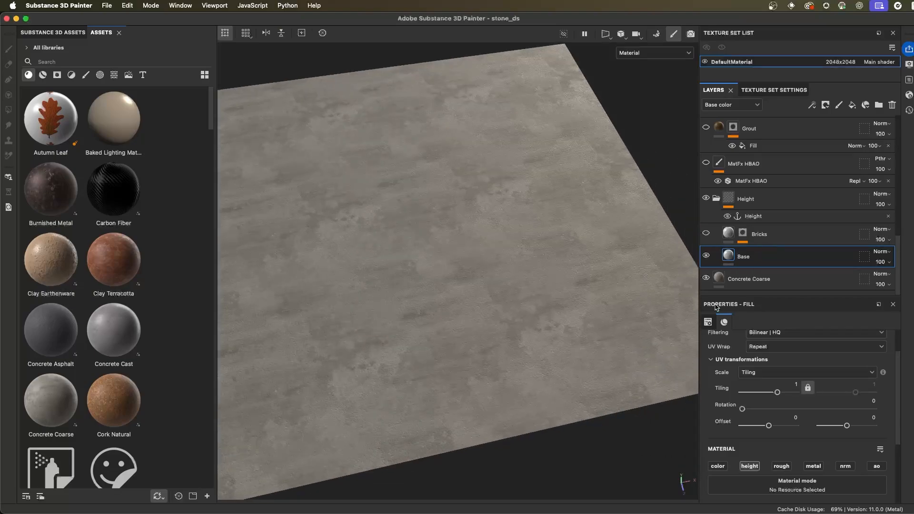
# Set the Base layer's uniform height to 0
pyautogui.click(724, 320)
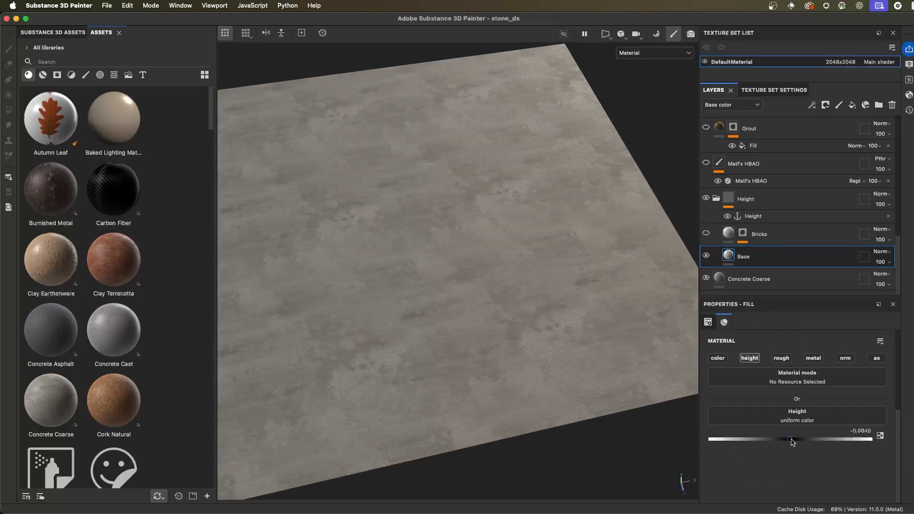
pyautogui.moveTo(850, 430); pyautogui.dragTo(880, 432)
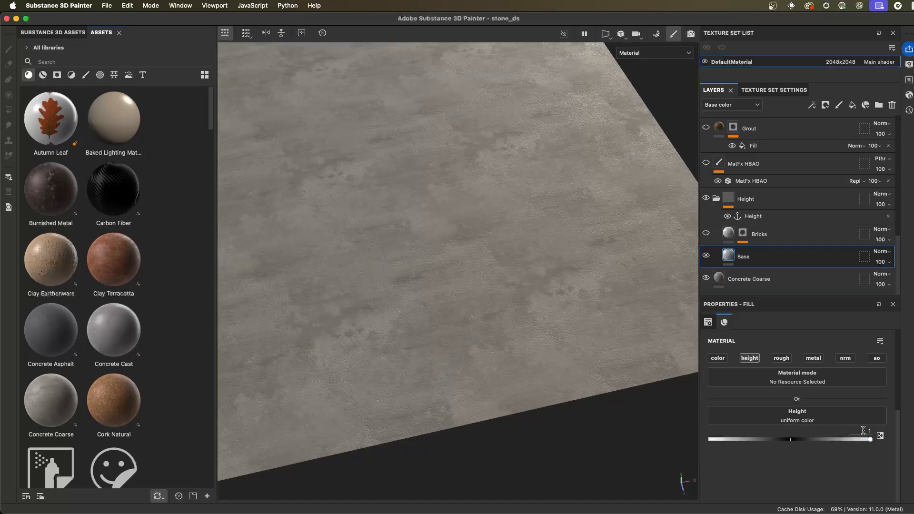
pyautogui.write('0')
pyautogui.press('Return')
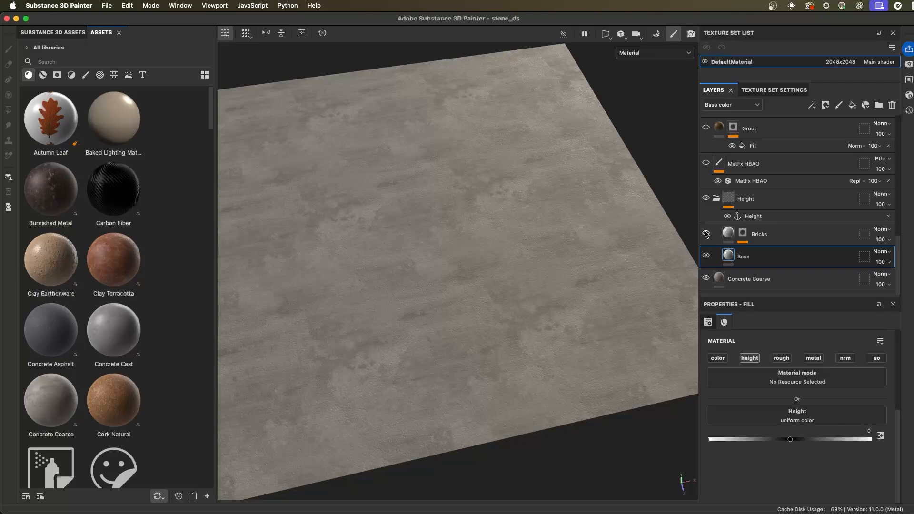
# Show the Bricks layer, enable the Brick generator fill in its mask and open that fill's settings
pyautogui.click(728, 234)
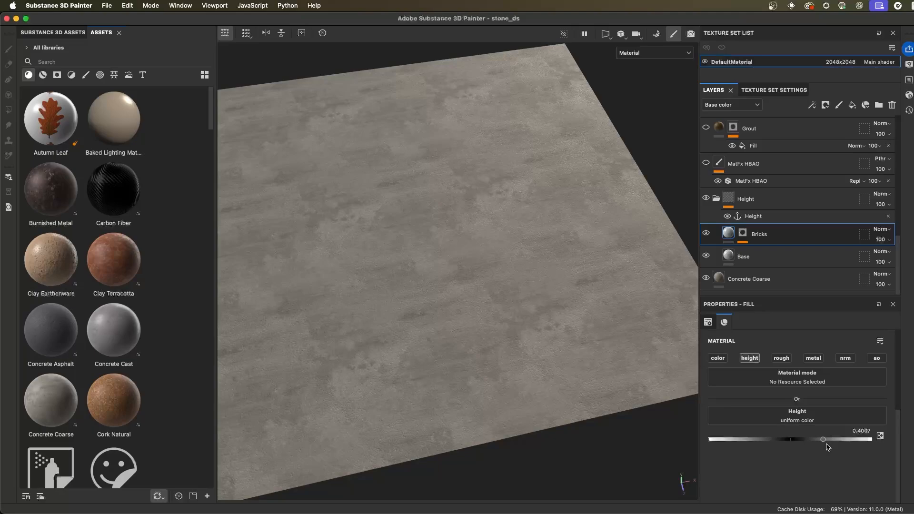
pyautogui.click(743, 233)
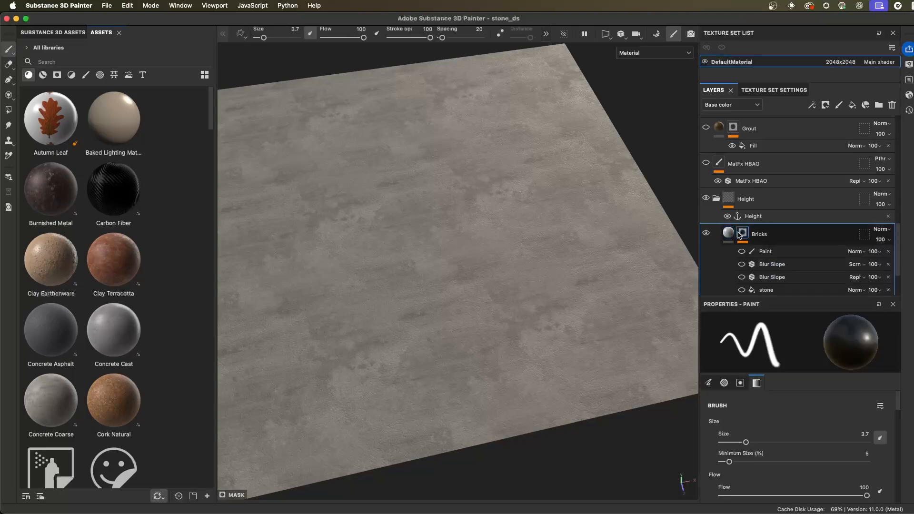
pyautogui.scroll(-2, 799, 267)
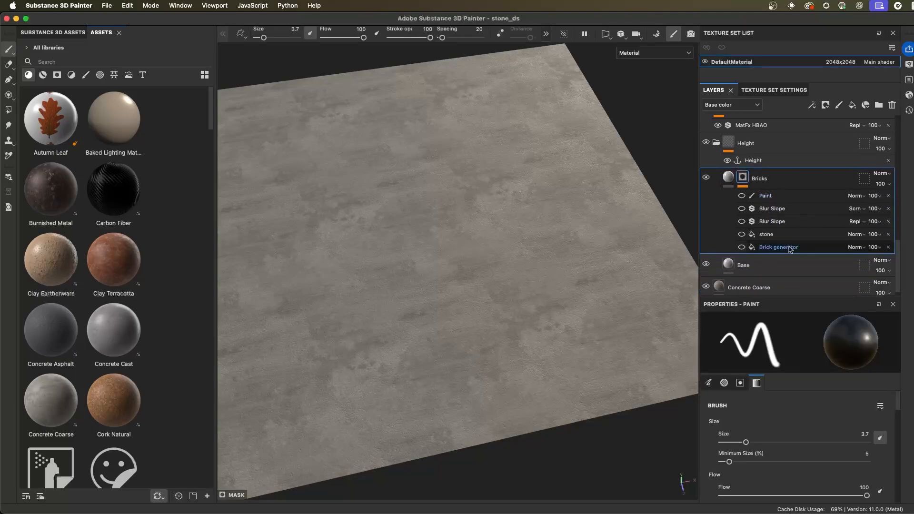
pyautogui.click(741, 247)
pyautogui.keyDown('alt'); pyautogui.moveTo(585, 286); pyautogui.dragTo(563, 282); pyautogui.keyUp('alt')
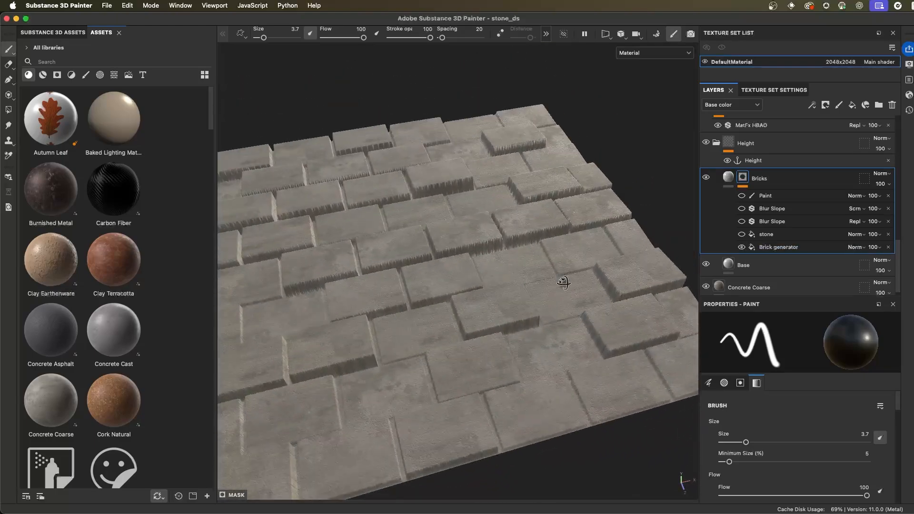
pyautogui.click(787, 248)
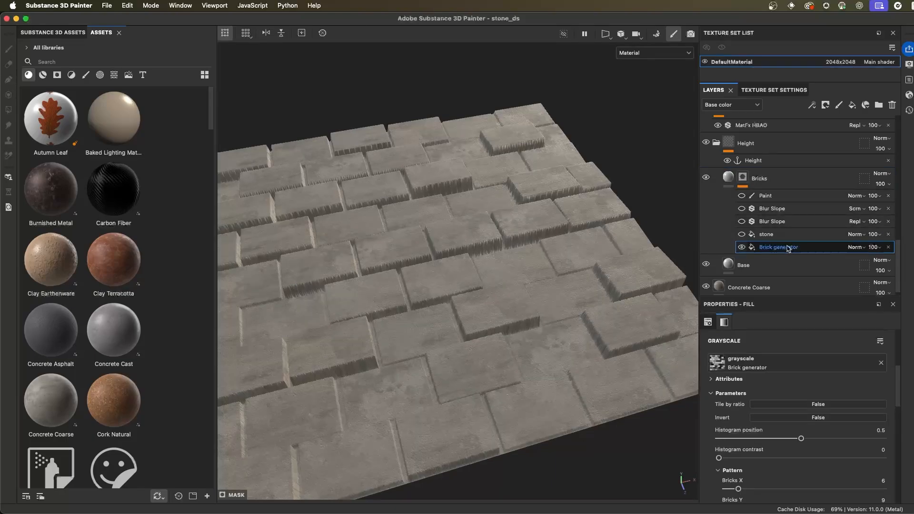
# Search the texture assets for "brick" to locate the Brick generator
pyautogui.click(29, 75)
pyautogui.click(114, 74)
pyautogui.click(104, 60)
pyautogui.write('brick')
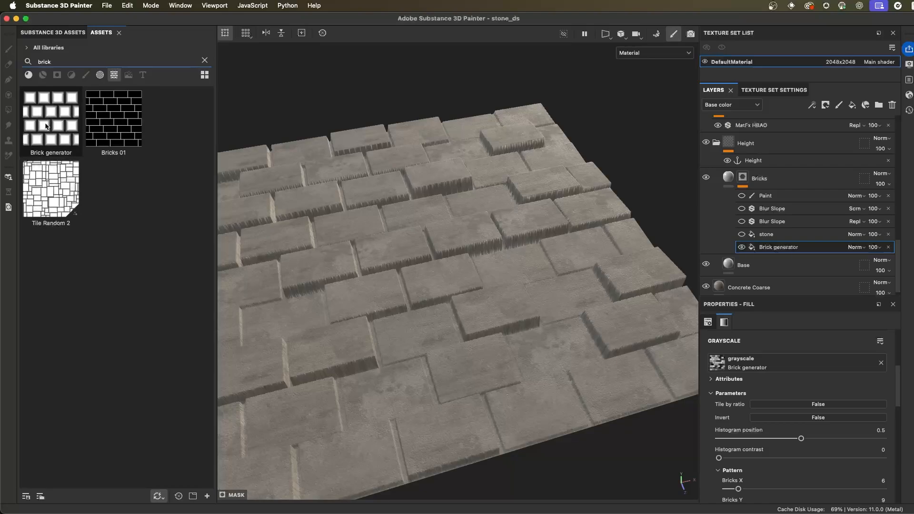
pyautogui.moveTo(46, 126)
# Display the Bricks mask on its own and set the Brick generator's Height Variation to 0
pyautogui.scroll(-5, 756, 337)
pyautogui.scroll(-10, 756, 338)
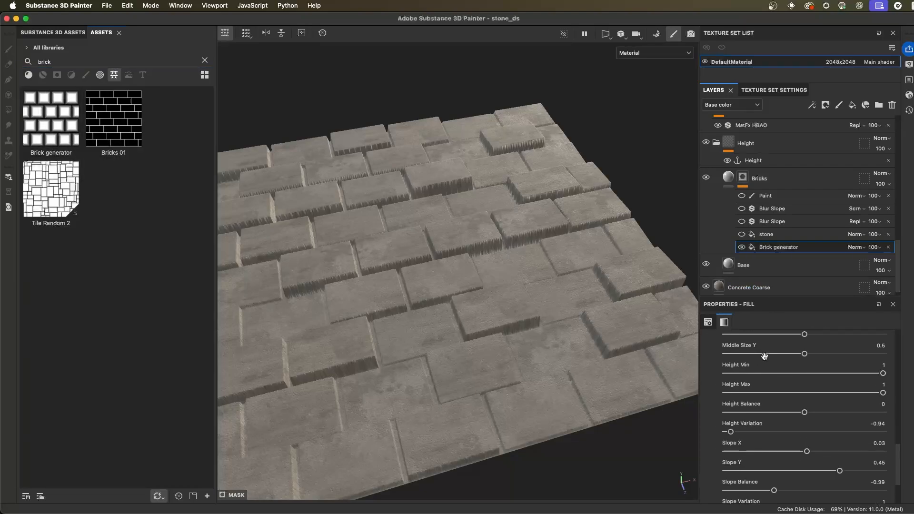
pyautogui.scroll(1, 757, 382)
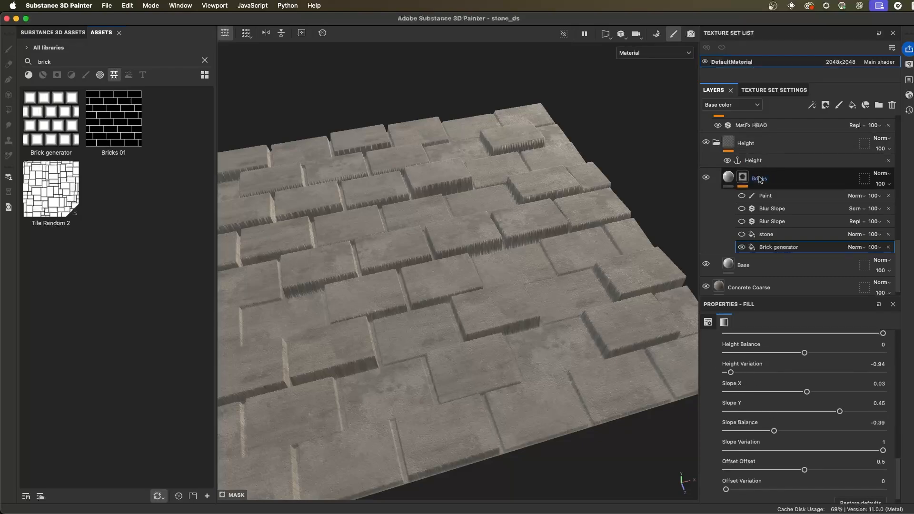
pyautogui.keyDown('alt'); pyautogui.click(743, 178); pyautogui.keyUp('alt')
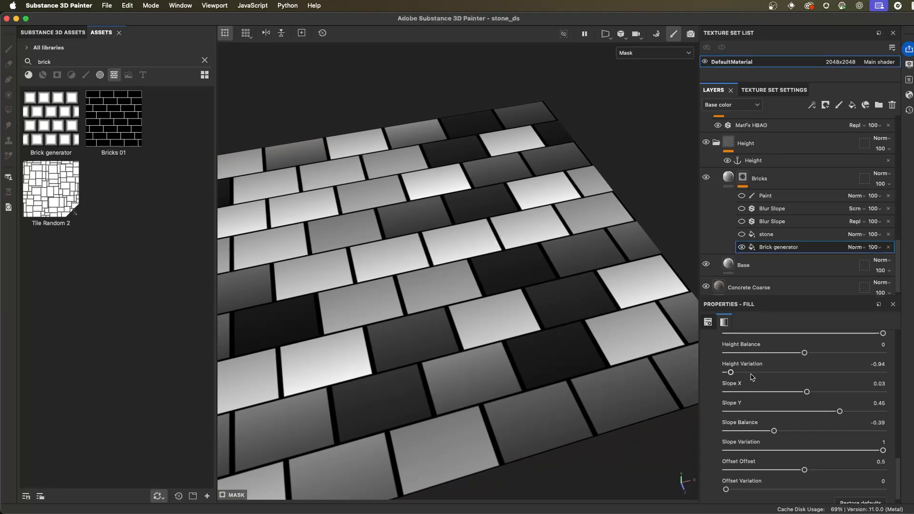
pyautogui.moveTo(731, 372); pyautogui.dragTo(804, 378)
pyautogui.keyDown('alt'); pyautogui.moveTo(595, 376); pyautogui.dragTo(442, 390, button='right'); pyautogui.keyUp('alt')
pyautogui.keyDown('alt'); pyautogui.moveTo(443, 390); pyautogui.dragTo(487, 320, button='middle'); pyautogui.keyUp('alt')
pyautogui.moveTo(487, 320)
pyautogui.keyDown('alt'); pyautogui.mouseDown()
pyautogui.moveTo(451, 309)
pyautogui.moveTo(481, 316)
pyautogui.mouseUp(); pyautogui.keyUp('alt')
pyautogui.keyDown('alt'); pyautogui.moveTo(481, 316); pyautogui.dragTo(583, 360, button='right'); pyautogui.keyUp('alt')
pyautogui.keyDown('alt'); pyautogui.moveTo(584, 361); pyautogui.dragTo(594, 321); pyautogui.keyUp('alt')
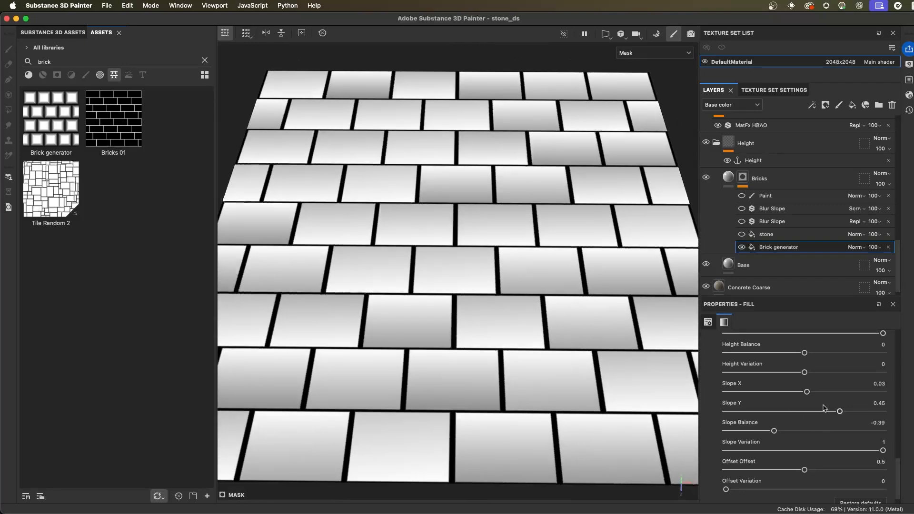
# Set the Brick generator's Height Variation to -0.68
pyautogui.moveTo(807, 392)
pyautogui.mouseDown()
pyautogui.moveTo(758, 393)
pyautogui.moveTo(800, 374)
pyautogui.moveTo(750, 374)
pyautogui.mouseUp()
pyautogui.press('super+z')
pyautogui.keyDown('alt'); pyautogui.moveTo(561, 271); pyautogui.dragTo(560, 299); pyautogui.keyUp('alt')
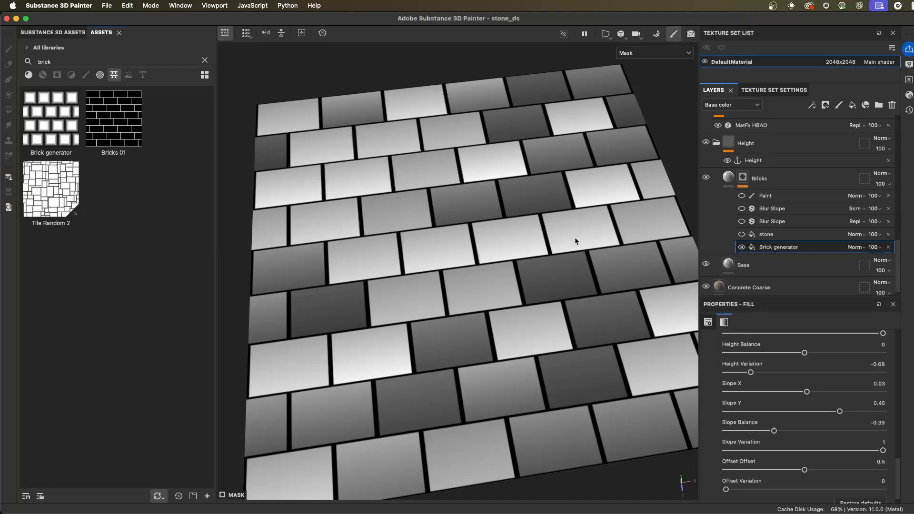
# Return to the material view and review the shader's displacement and tessellation settings and the Bricks layer's height
pyautogui.press('m')
pyautogui.keyDown('alt'); pyautogui.moveTo(573, 236); pyautogui.dragTo(559, 291); pyautogui.keyUp('alt')
pyautogui.click(908, 94)
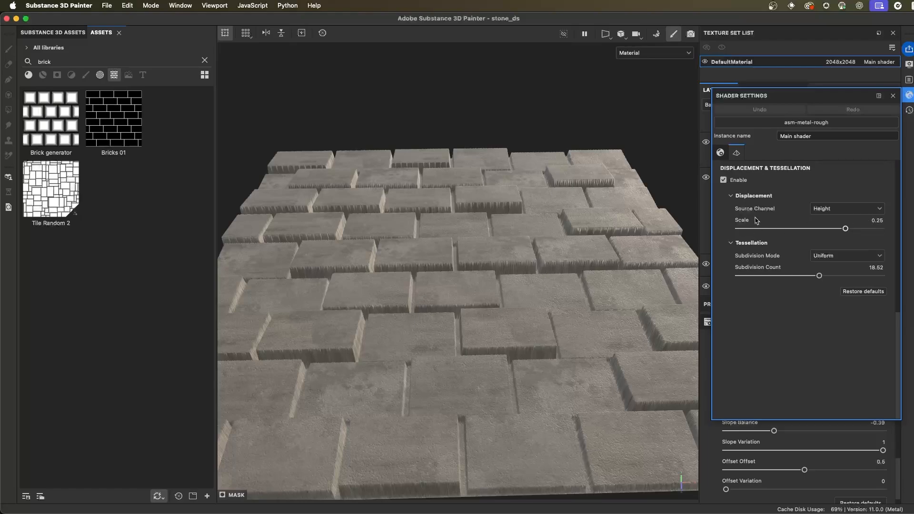
pyautogui.moveTo(785, 264)
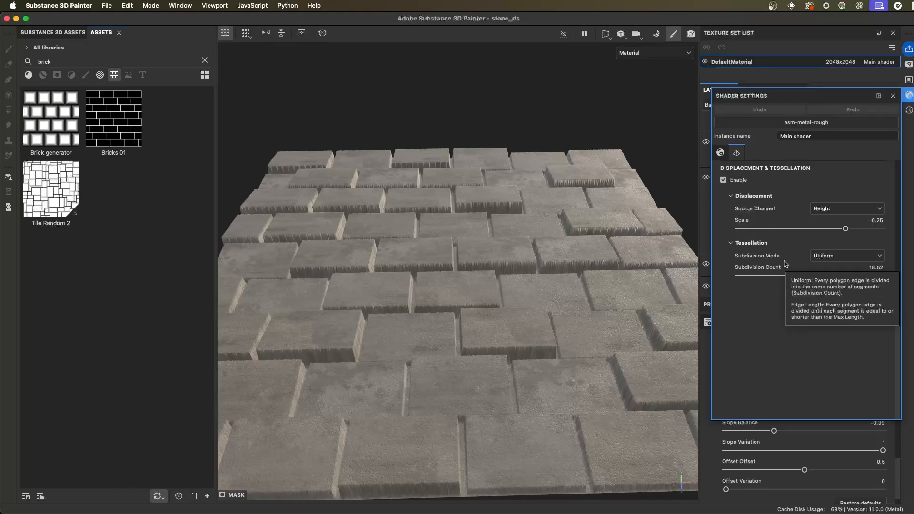
pyautogui.click(893, 96)
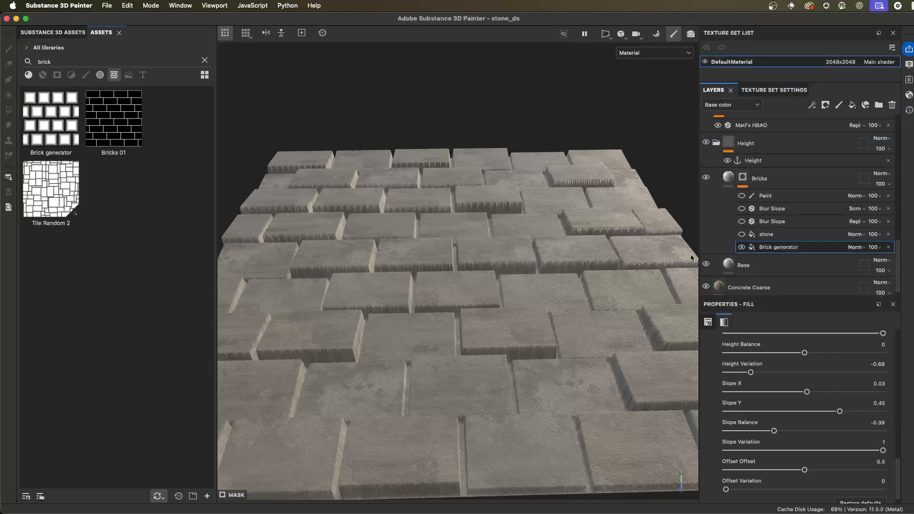
pyautogui.click(729, 184)
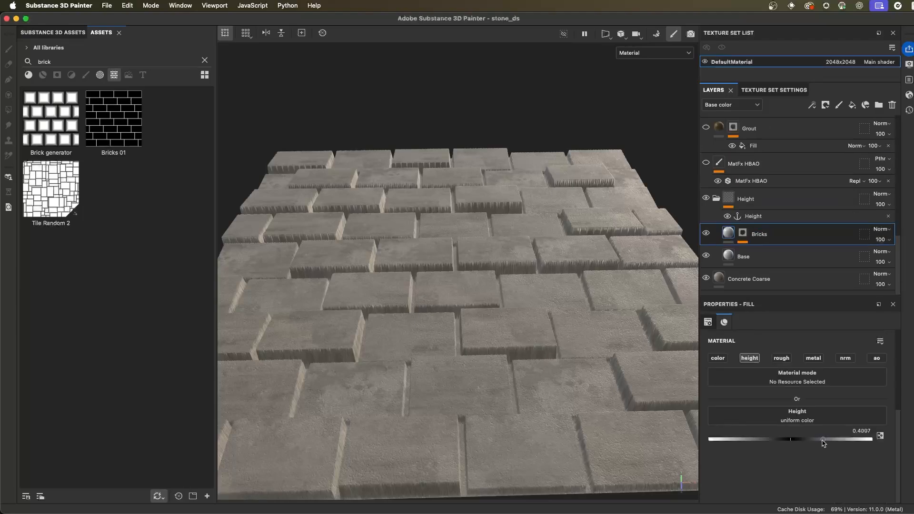
# Search the filter assets for "ambi" to locate MatFx HBAO, and select the MatFx HBAO layer in the stack
pyautogui.click(206, 62)
pyautogui.keyDown('alt'); pyautogui.moveTo(534, 259); pyautogui.dragTo(498, 289); pyautogui.keyUp('alt')
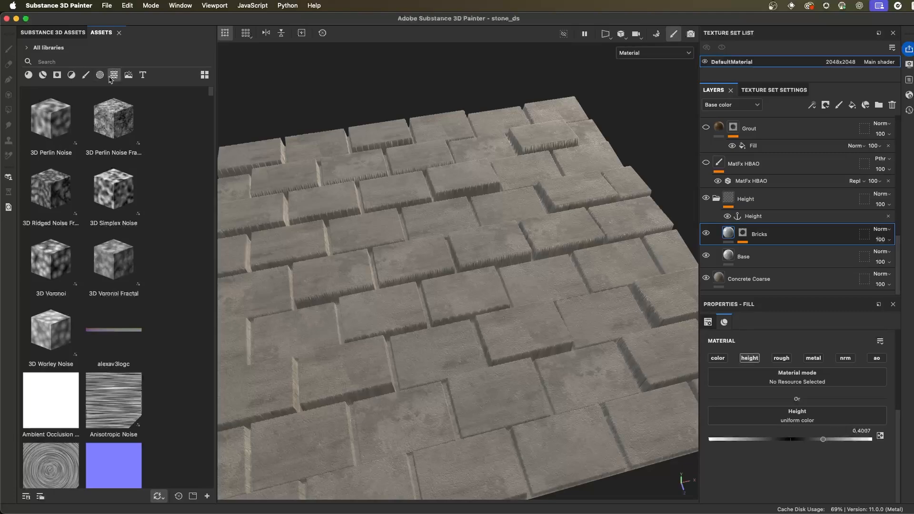
pyautogui.click(71, 75)
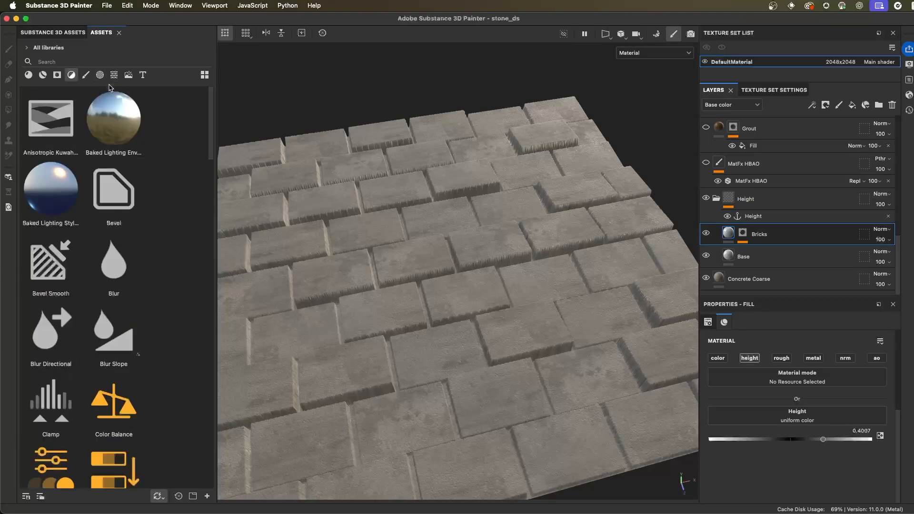
pyautogui.click(106, 58)
pyautogui.write('ambi')
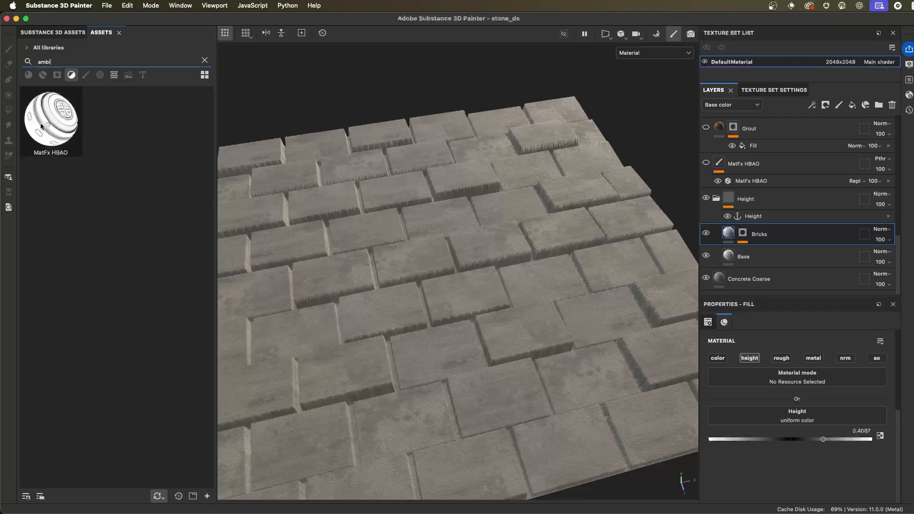
pyautogui.moveTo(41, 126)
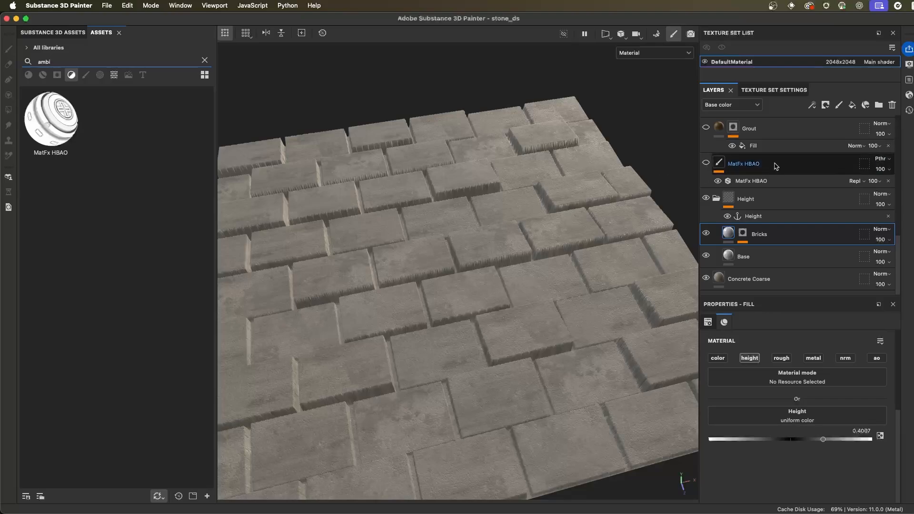
pyautogui.click(812, 170)
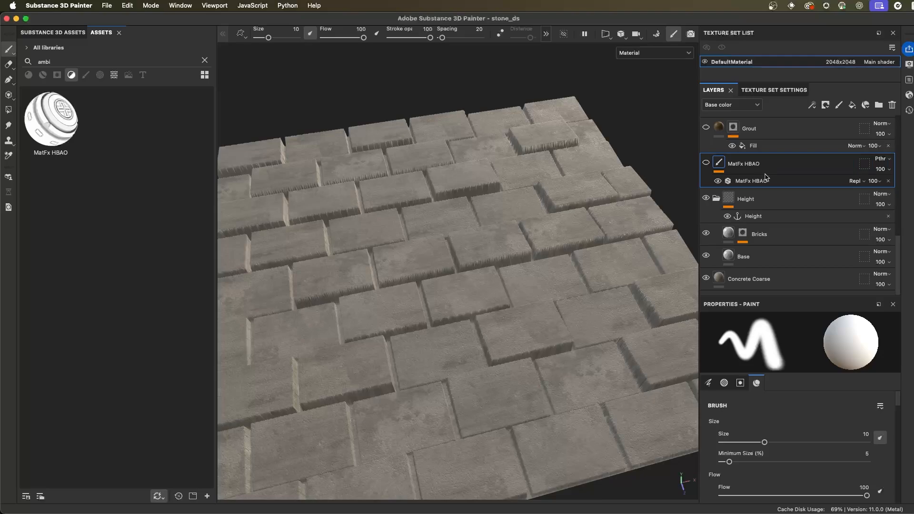
# Add a Levels effect to the MatFx HBAO layer and set its affected channel to Ambient occlusion
pyautogui.click(812, 107)
pyautogui.click(837, 151)
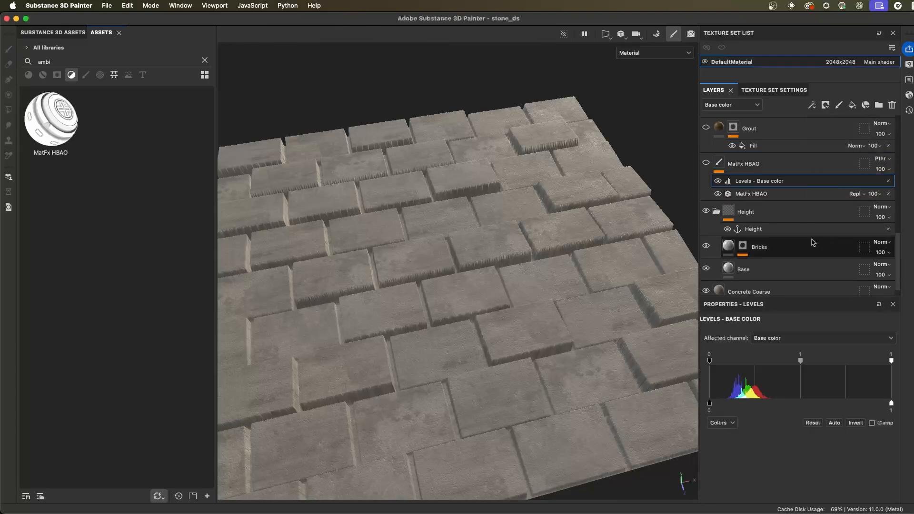
pyautogui.click(792, 338)
pyautogui.click(792, 403)
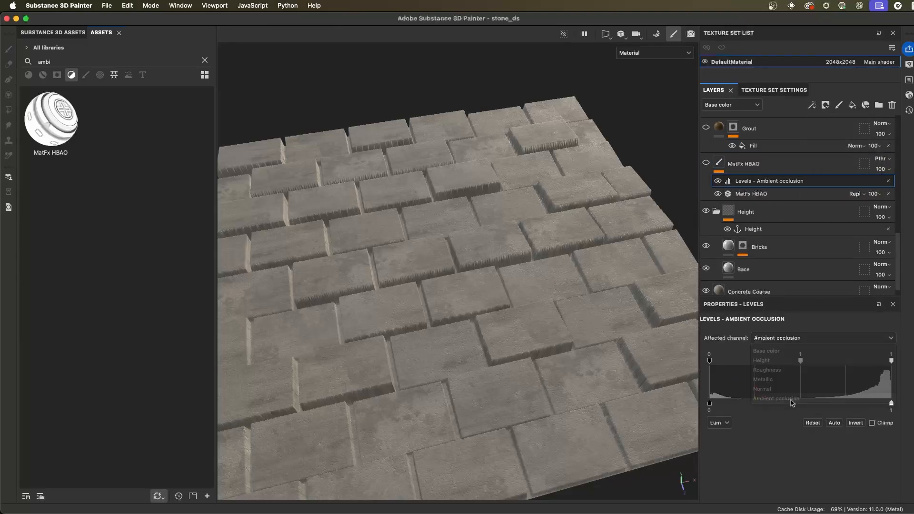
pyautogui.click(755, 194)
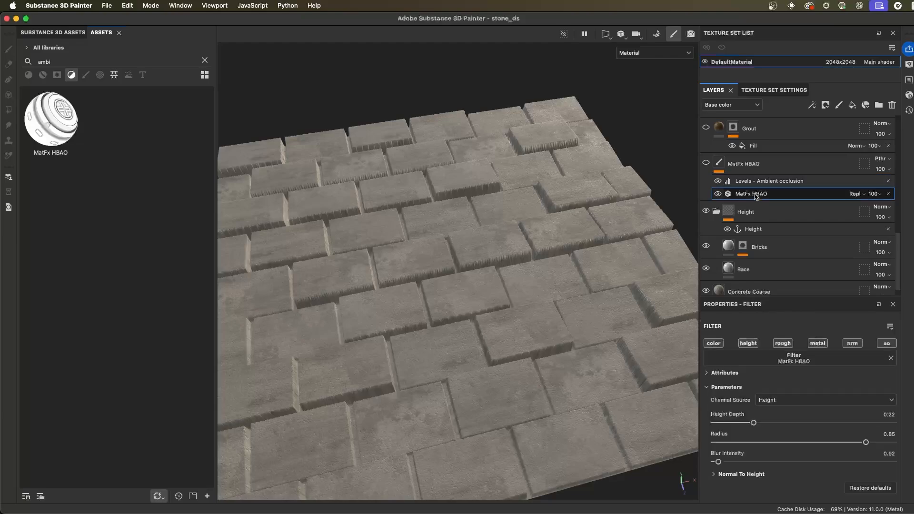
pyautogui.click(759, 181)
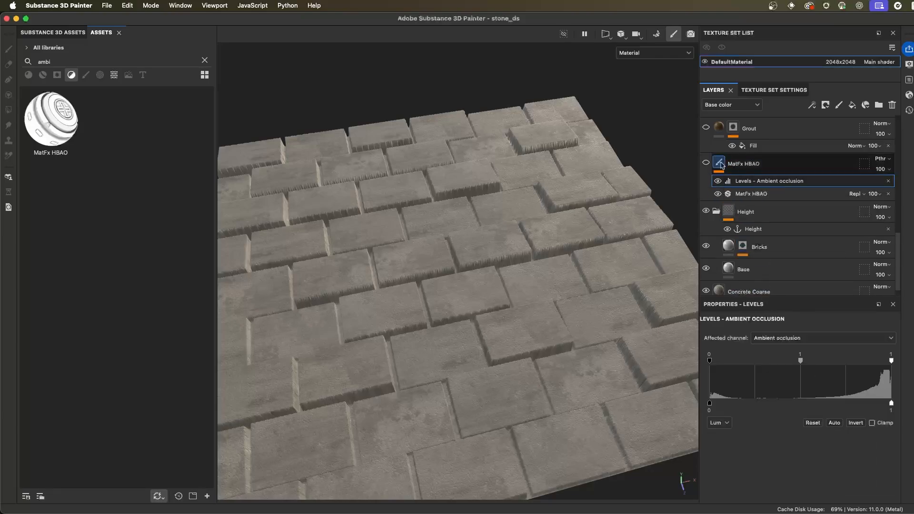
# Make the MatFx HBAO layer visible and set its filter's Height Depth to 0.32 and Radius to 0.87
pyautogui.click(706, 163)
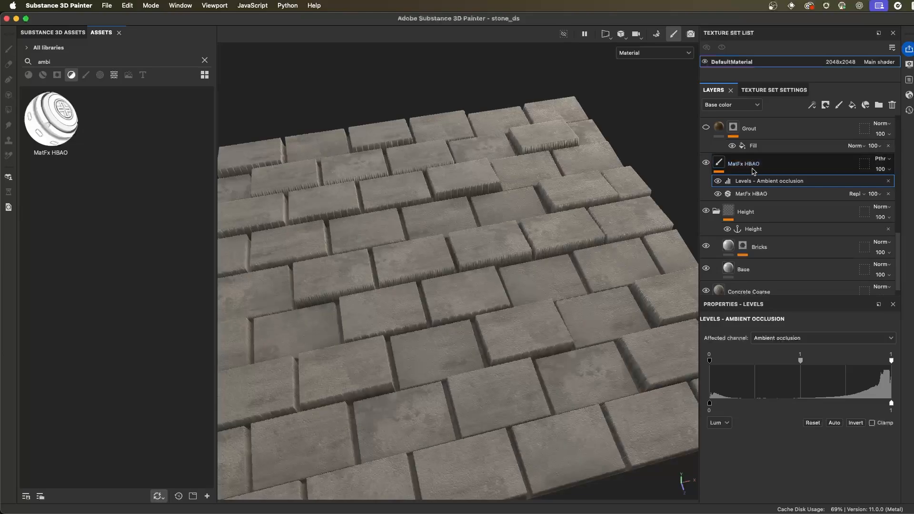
pyautogui.keyDown('alt'); pyautogui.moveTo(631, 275); pyautogui.dragTo(559, 275); pyautogui.keyUp('alt')
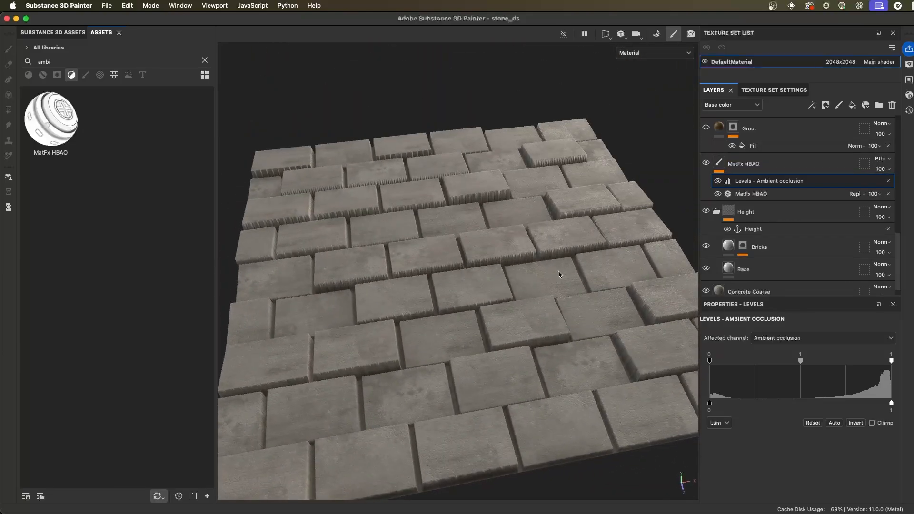
pyautogui.click(759, 195)
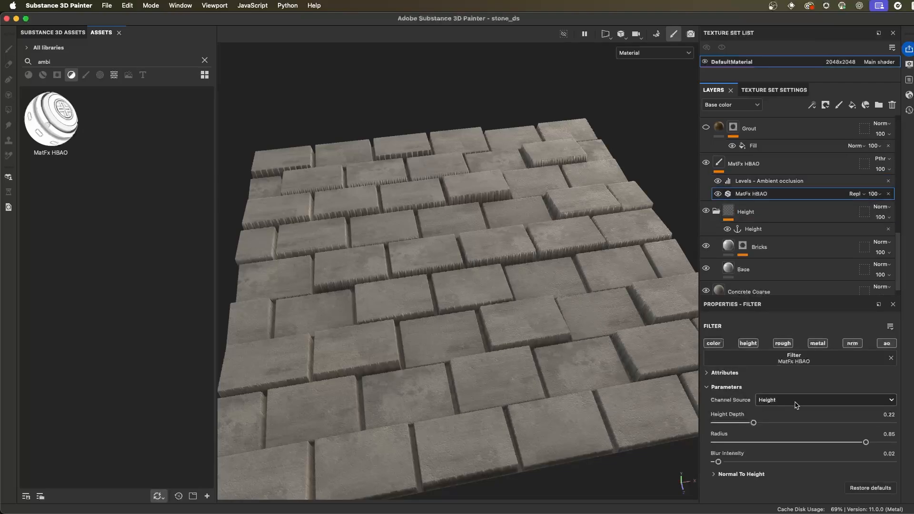
pyautogui.moveTo(757, 423)
pyautogui.mouseDown()
pyautogui.moveTo(780, 423)
pyautogui.moveTo(771, 423)
pyautogui.mouseUp()
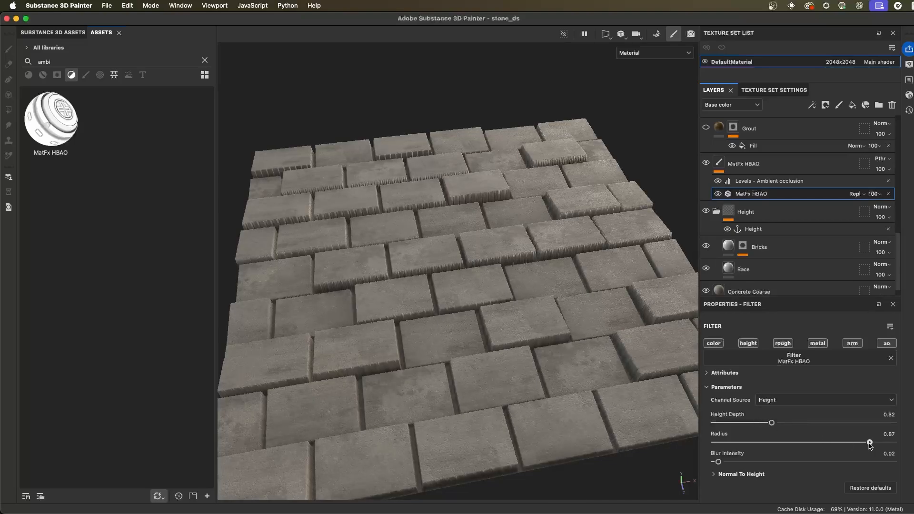
# Raise the midtone value of the Ambient occlusion Levels to about 2.57 to strengthen the occlusion between the bricks
pyautogui.click(751, 182)
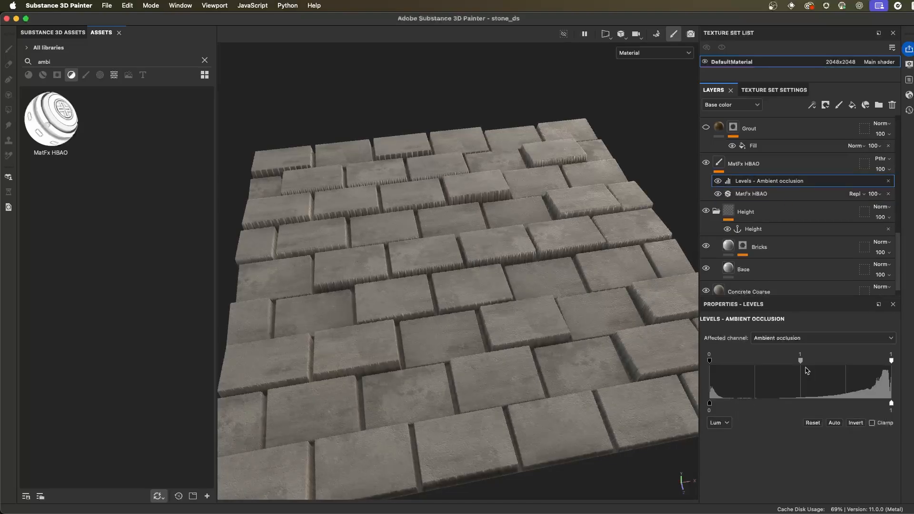
pyautogui.moveTo(804, 364); pyautogui.dragTo(809, 366)
pyautogui.keyDown('alt'); pyautogui.moveTo(620, 346); pyautogui.dragTo(564, 307); pyautogui.keyUp('alt')
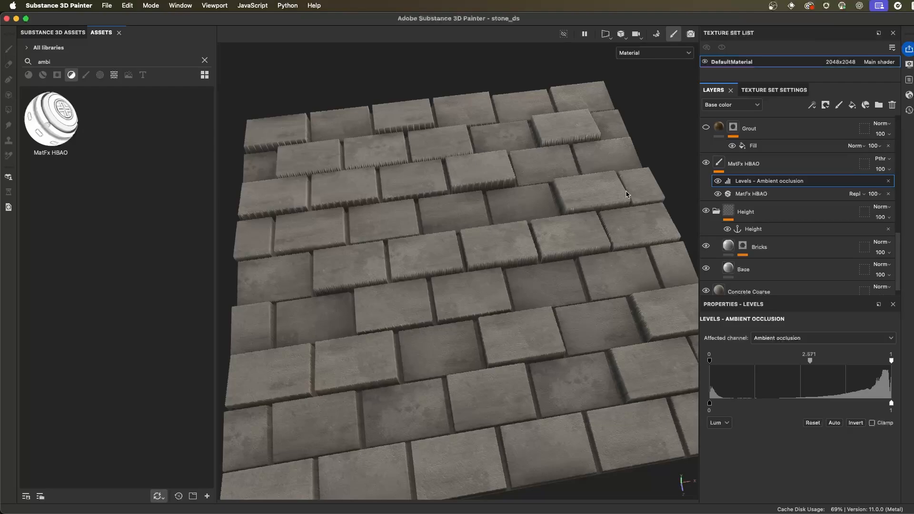
# Review the texture set's channels, including Ambient occlusion, and the additional channels on offer, and return to the layer stack
pyautogui.click(771, 91)
pyautogui.scroll(-2, 779, 219)
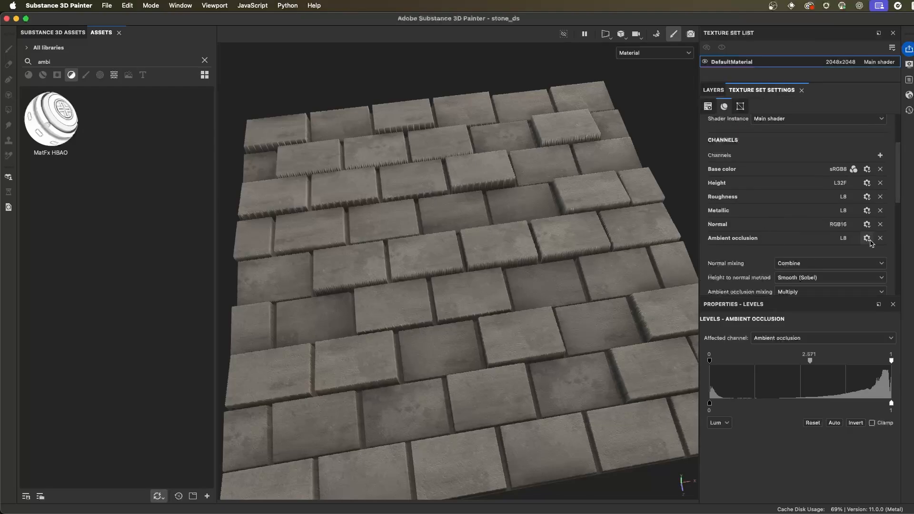
pyautogui.click(880, 155)
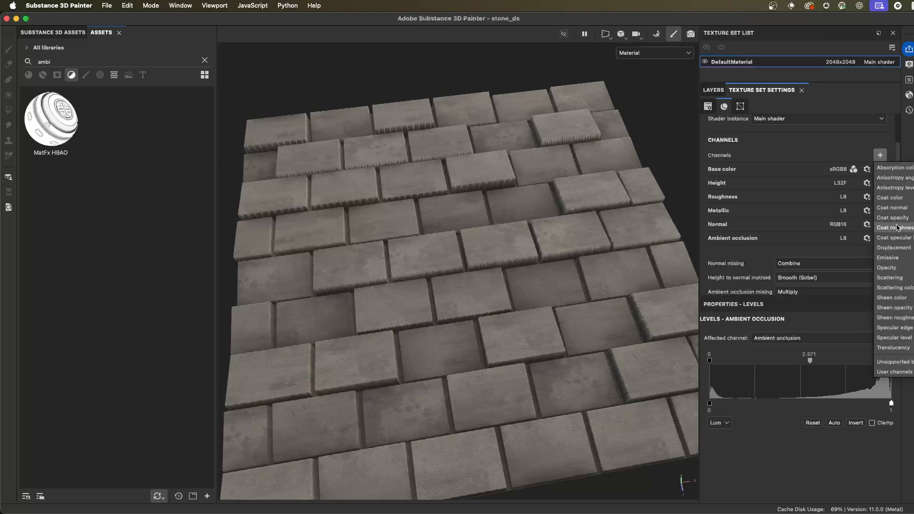
pyautogui.click(710, 92)
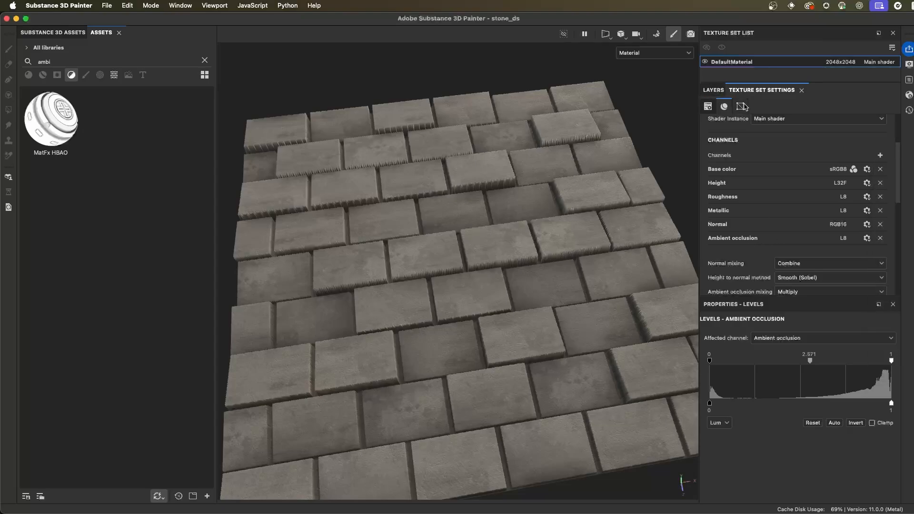
pyautogui.click(710, 91)
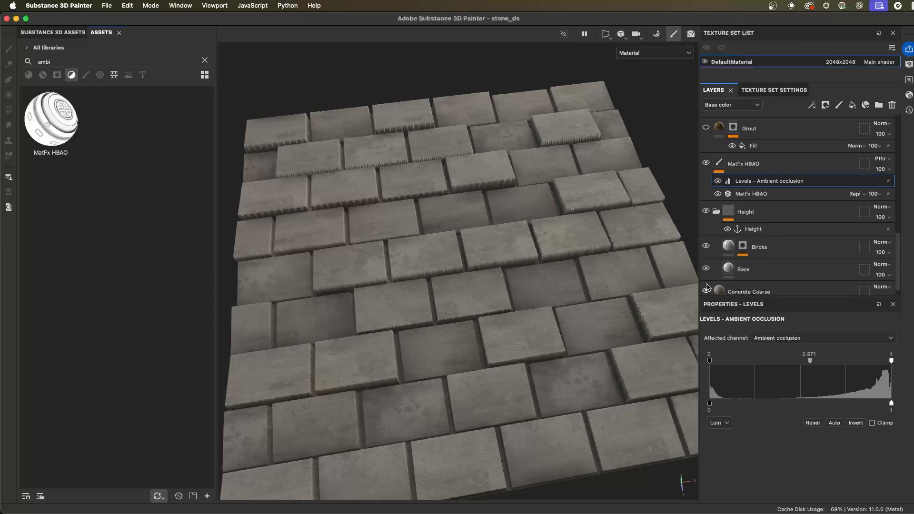
# Display the Bricks mask on its own and examine the settings of its Brick generator and stone fills
pyautogui.keyDown('alt'); pyautogui.click(742, 245); pyautogui.keyUp('alt')
pyautogui.scroll(-3, 791, 266)
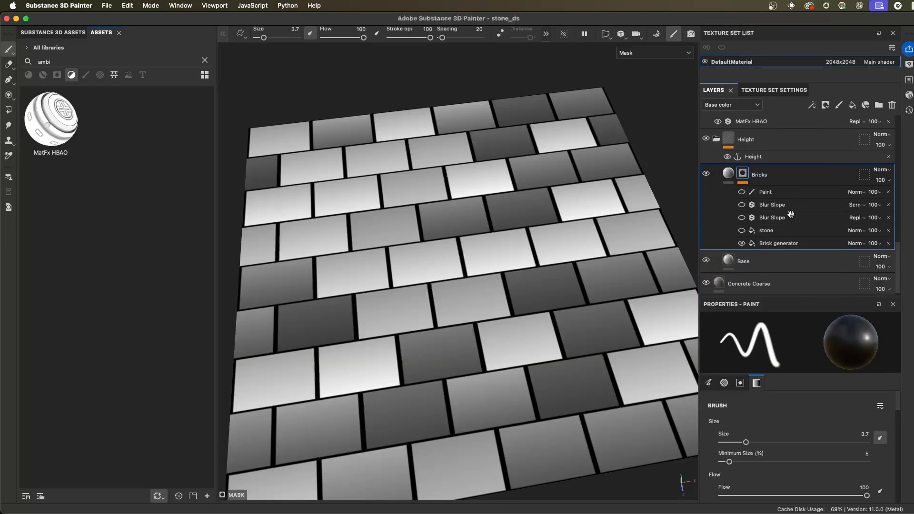
pyautogui.click(780, 244)
pyautogui.keyDown('alt'); pyautogui.moveTo(533, 281); pyautogui.dragTo(582, 358, button='right'); pyautogui.keyUp('alt')
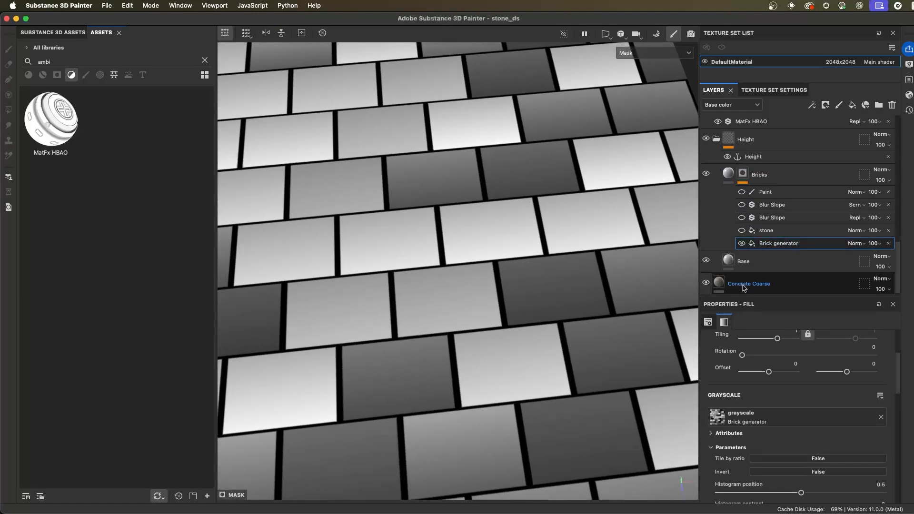
pyautogui.click(766, 231)
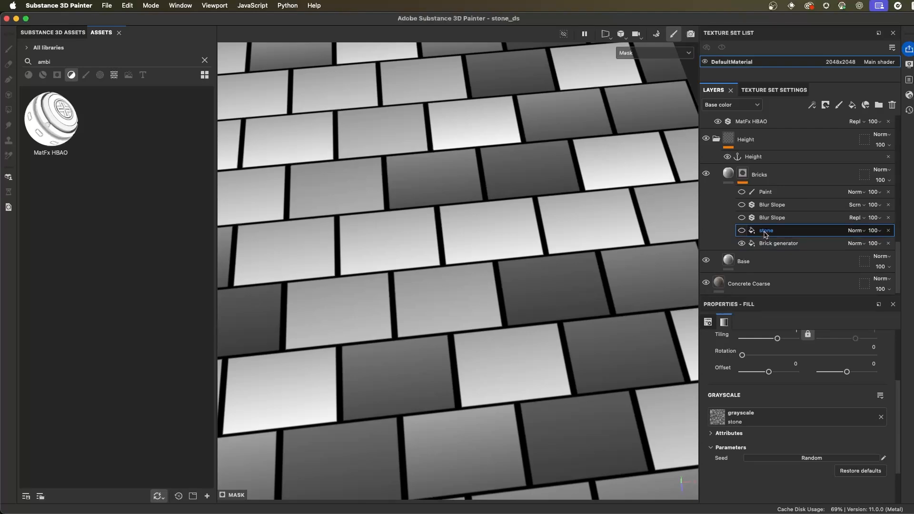
# Enable the Replace-mode Blur Slope filter in the Bricks mask and select it
pyautogui.click(742, 218)
pyautogui.keyDown('alt'); pyautogui.moveTo(643, 259); pyautogui.dragTo(534, 317); pyautogui.keyUp('alt')
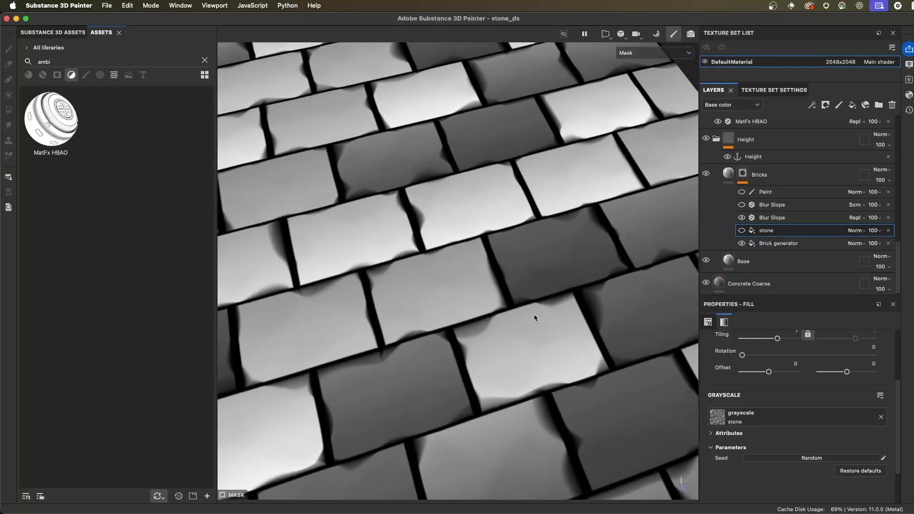
pyautogui.keyDown('alt'); pyautogui.moveTo(464, 341); pyautogui.dragTo(514, 319); pyautogui.keyUp('alt')
pyautogui.click(764, 217)
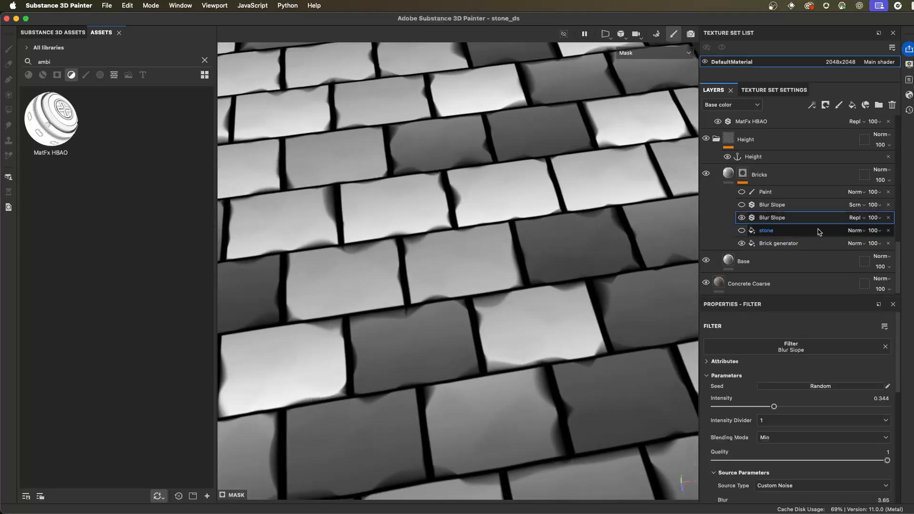
# Enlarge the properties area and review the Blur Slope's Source Type and Custom Noise image input
pyautogui.moveTo(750, 295); pyautogui.dragTo(750, 214)
pyautogui.scroll(-2, 734, 356)
pyautogui.scroll(-1, 735, 356)
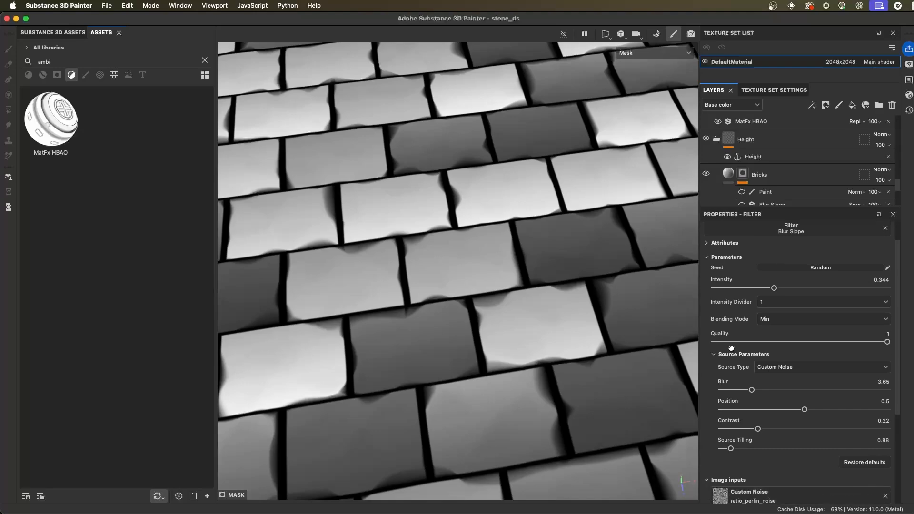
pyautogui.scroll(-4, 758, 345)
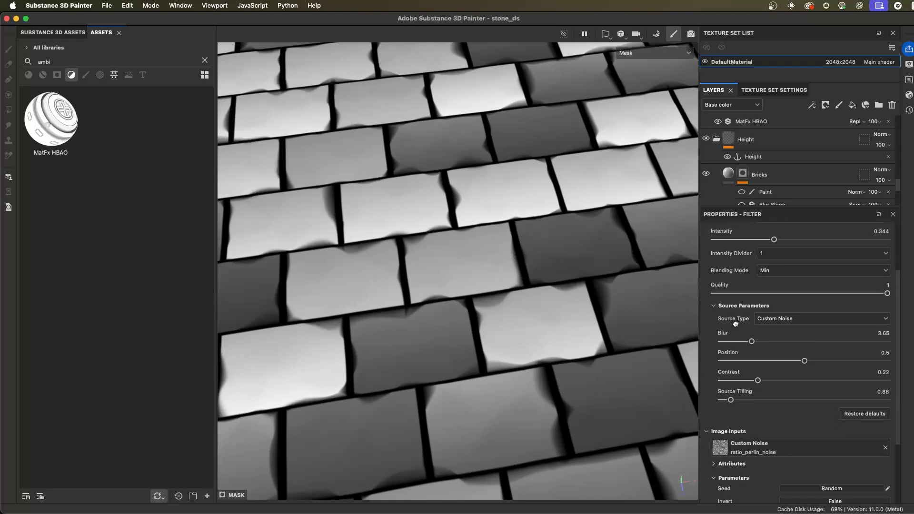
pyautogui.scroll(-5, 762, 357)
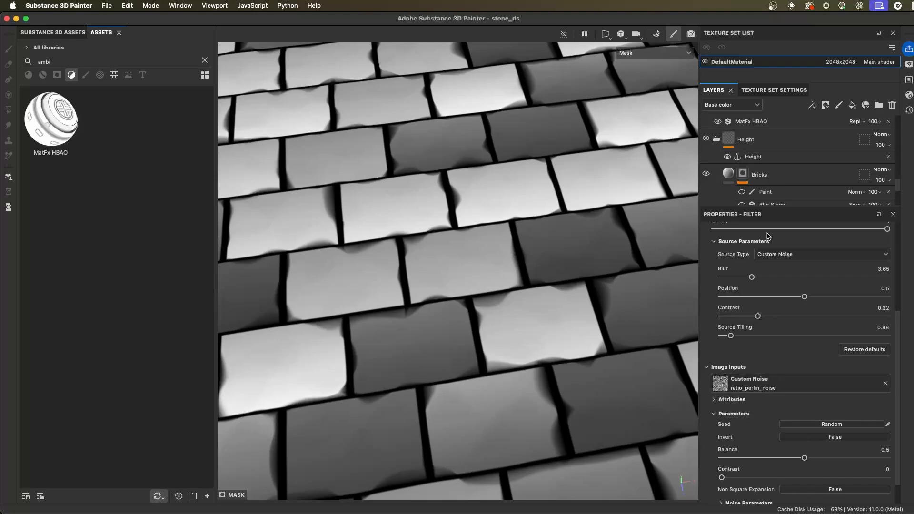
pyautogui.click(774, 254)
pyautogui.click(783, 255)
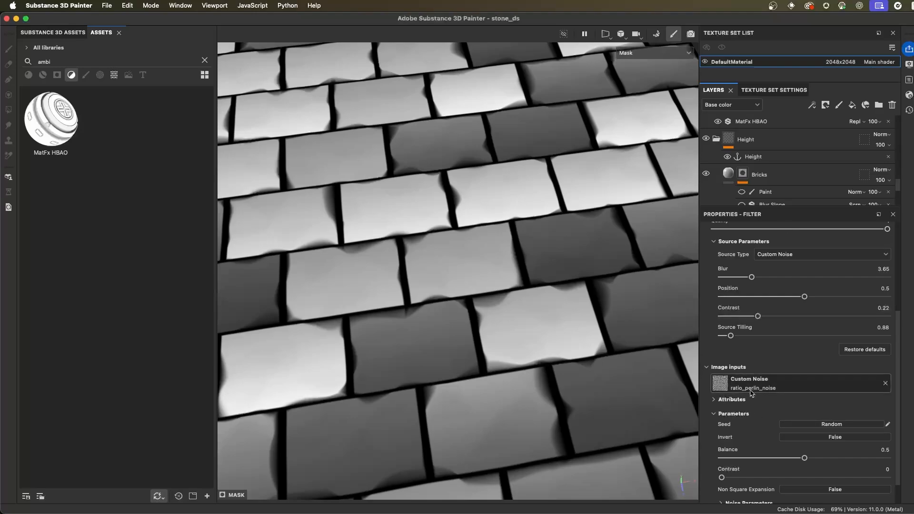
# Examine the worn brick edges closely and check the Blur Slope's Blending Mode options, selecting Min
pyautogui.keyDown('alt'); pyautogui.moveTo(547, 241); pyautogui.dragTo(590, 333); pyautogui.keyUp('alt')
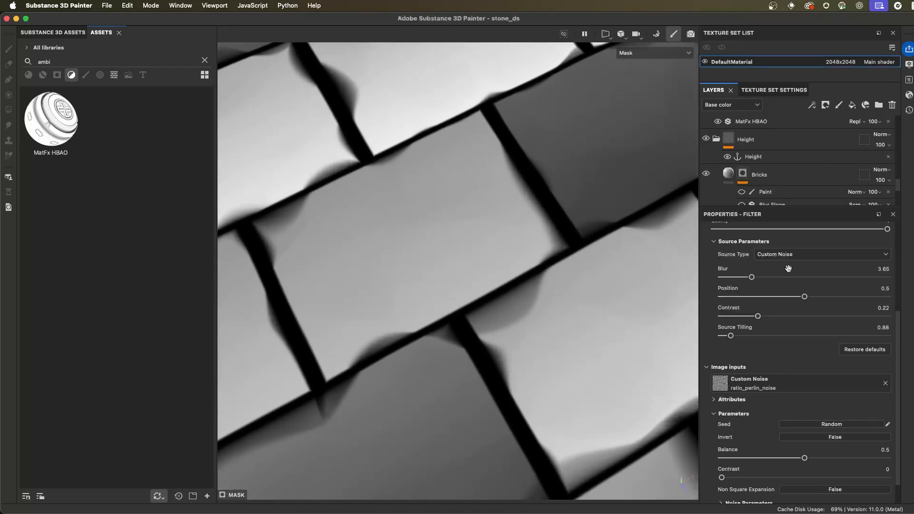
pyautogui.scroll(5, 722, 305)
pyautogui.keyDown('alt'); pyautogui.moveTo(550, 335); pyautogui.dragTo(595, 309); pyautogui.keyUp('alt')
pyautogui.click(773, 299)
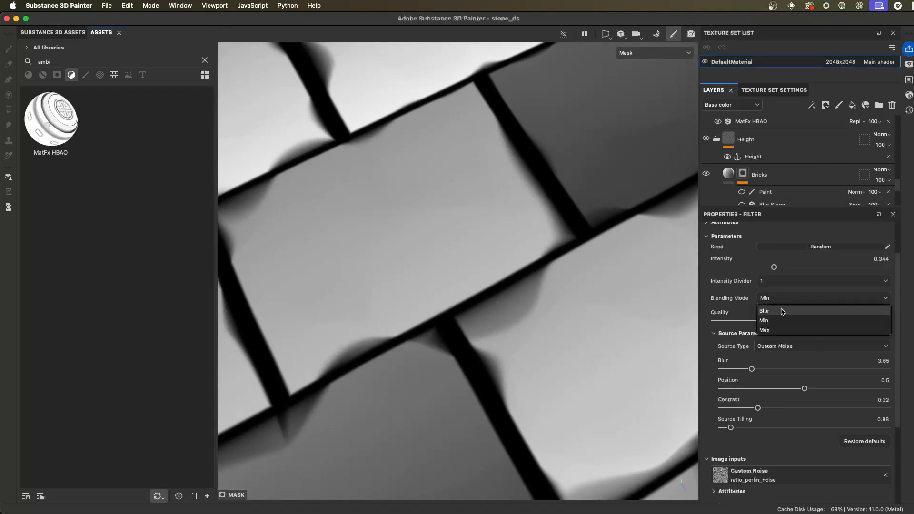
pyautogui.click(780, 321)
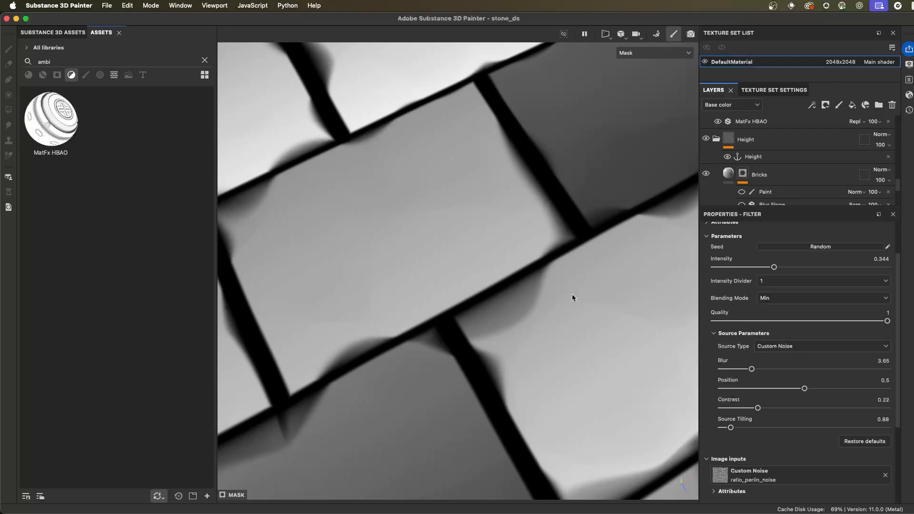
pyautogui.moveTo(571, 293)
pyautogui.keyDown('alt'); pyautogui.mouseDown()
pyautogui.moveTo(544, 262)
pyautogui.moveTo(572, 284)
pyautogui.mouseUp(); pyautogui.keyUp('alt')
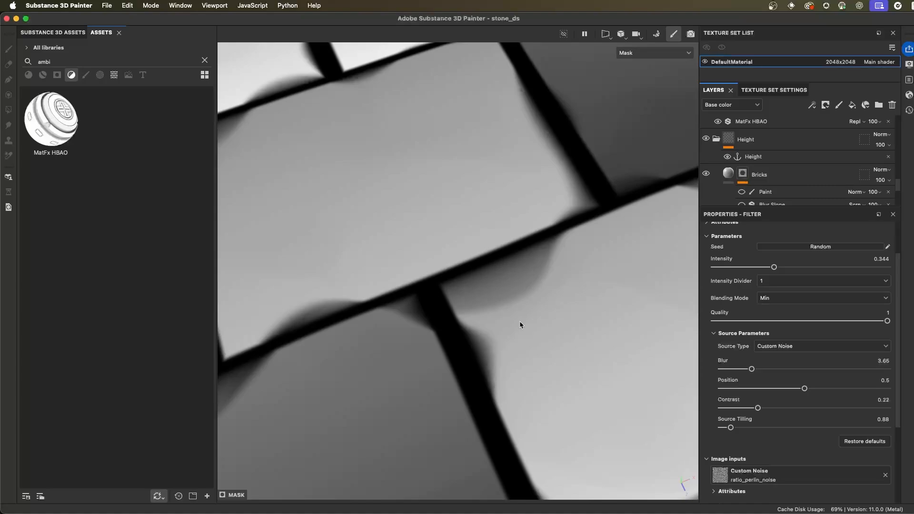
# Compare the mask with the Blur Slope's Intensity at 0 and at 0.273
pyautogui.moveTo(770, 270); pyautogui.dragTo(696, 275)
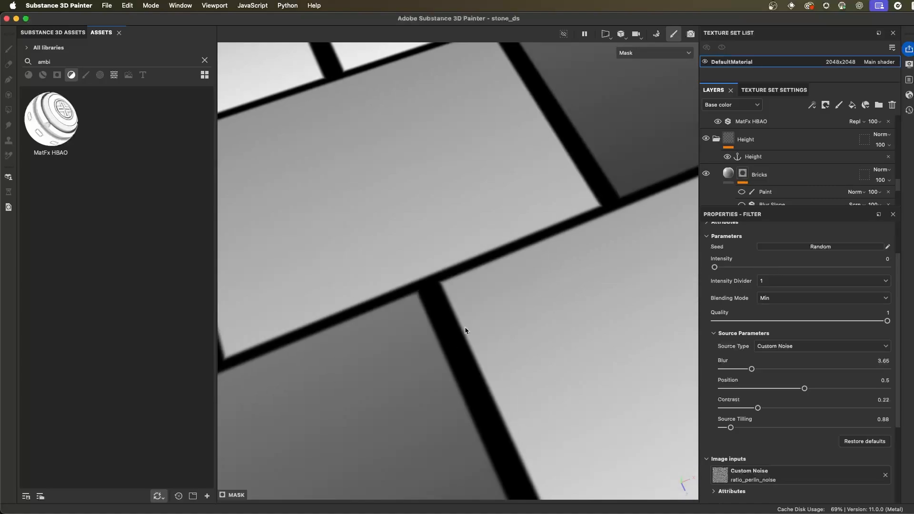
pyautogui.keyDown('alt'); pyautogui.moveTo(536, 277); pyautogui.dragTo(540, 292); pyautogui.keyUp('alt')
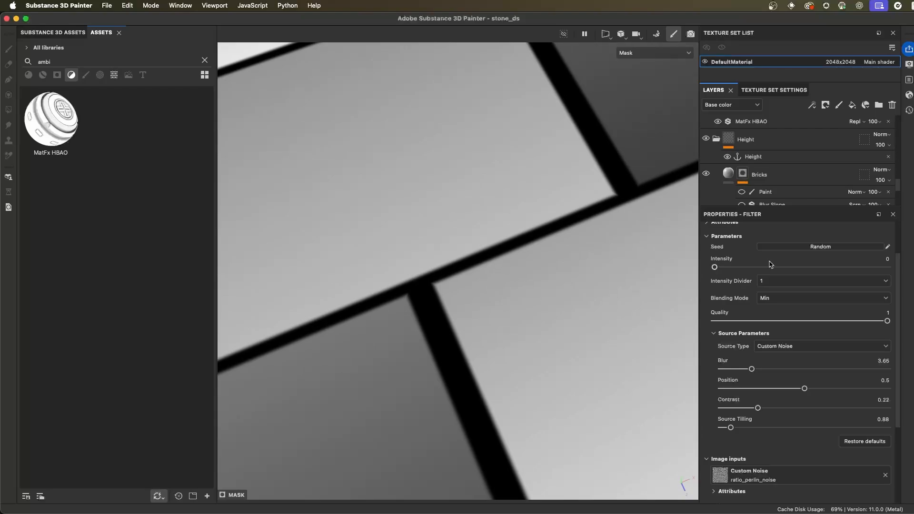
pyautogui.moveTo(719, 269); pyautogui.dragTo(763, 273)
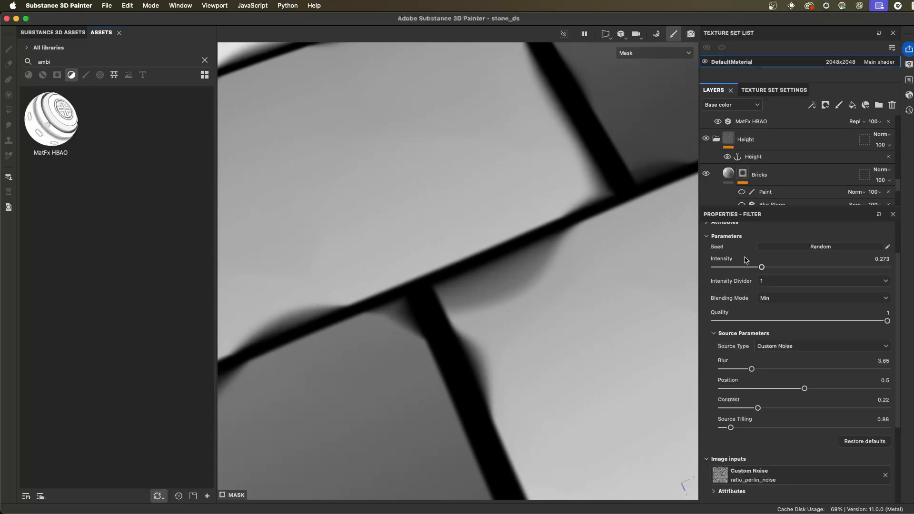
# Try the Blur Slope's Max blending mode, an Intensity of 0.201, and the Blur blending mode
pyautogui.click(771, 298)
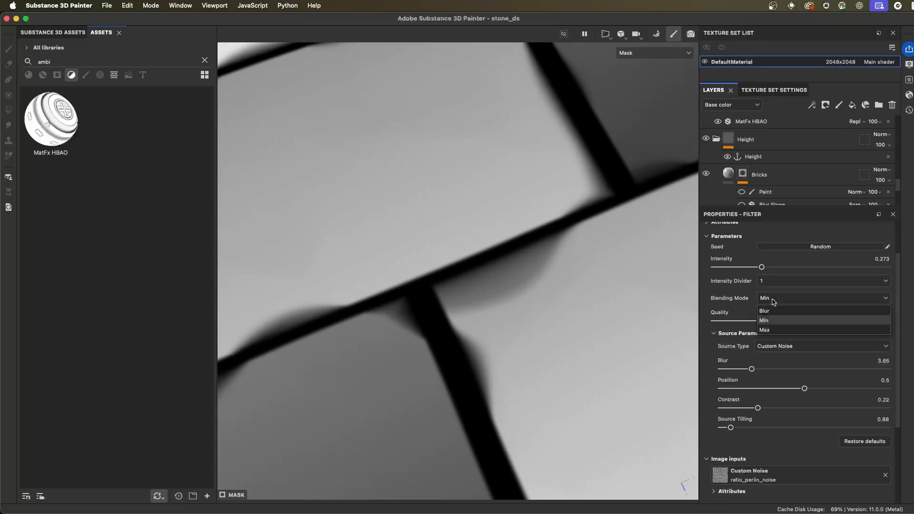
pyautogui.click(765, 330)
pyautogui.moveTo(761, 266)
pyautogui.mouseDown()
pyautogui.moveTo(701, 272)
pyautogui.moveTo(761, 268)
pyautogui.moveTo(750, 267)
pyautogui.mouseUp()
pyautogui.click(776, 302)
pyautogui.click(776, 311)
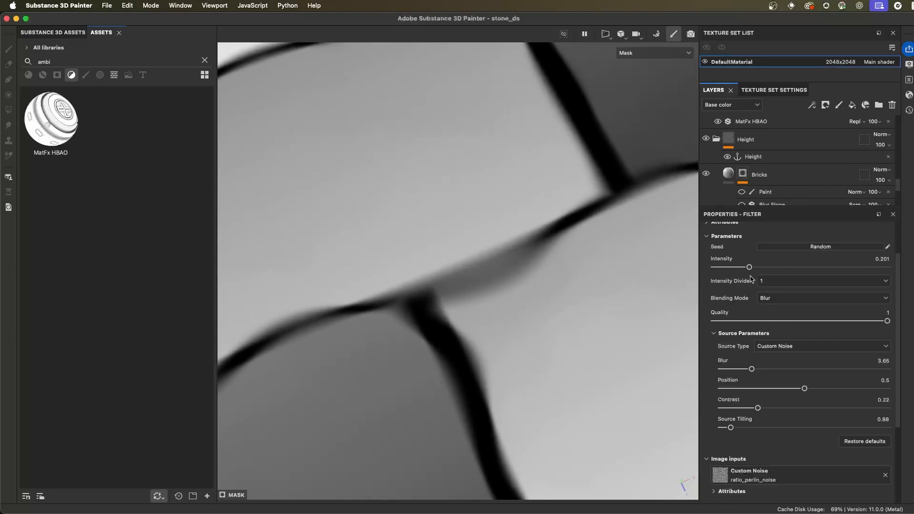
# Set the Blur Slope's Blending Mode to Min and its Intensity to 0.237
pyautogui.click(766, 304)
pyautogui.click(777, 329)
pyautogui.keyDown('alt'); pyautogui.moveTo(574, 306); pyautogui.dragTo(403, 261, button='right'); pyautogui.keyUp('alt')
pyautogui.moveTo(749, 267)
pyautogui.mouseDown()
pyautogui.moveTo(767, 268)
pyautogui.moveTo(754, 269)
pyautogui.mouseUp()
pyautogui.keyDown('alt'); pyautogui.moveTo(493, 319); pyautogui.dragTo(407, 301, button='right'); pyautogui.keyUp('alt')
pyautogui.keyDown('alt'); pyautogui.moveTo(565, 320); pyautogui.dragTo(513, 307); pyautogui.keyUp('alt')
pyautogui.keyDown('alt'); pyautogui.moveTo(513, 307); pyautogui.dragTo(624, 344, button='right'); pyautogui.keyUp('alt')
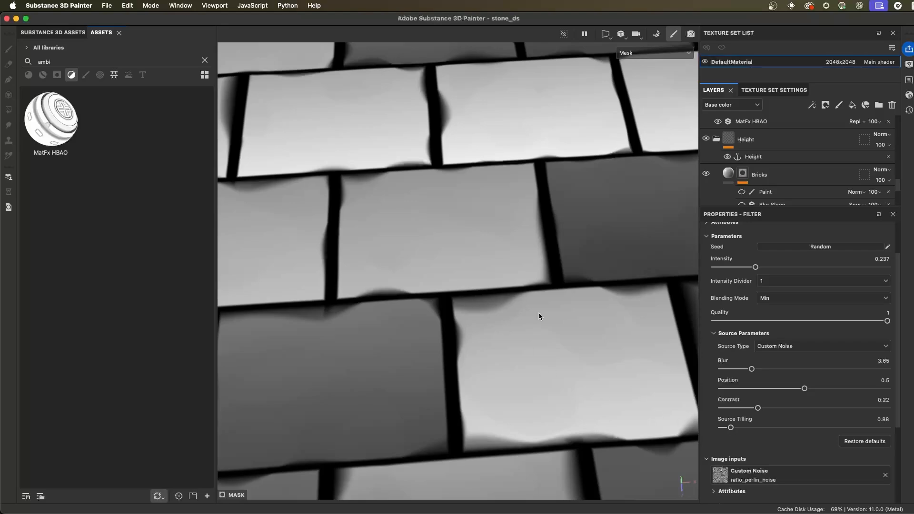
# Try adjusting the Blur Slope's Source Tilling and inspect the brick edges in the mask
pyautogui.moveTo(730, 428)
pyautogui.mouseDown()
pyautogui.moveTo(743, 429)
pyautogui.moveTo(731, 429)
pyautogui.mouseUp()
pyautogui.keyDown('alt'); pyautogui.moveTo(474, 331); pyautogui.dragTo(510, 322); pyautogui.keyUp('alt')
pyautogui.keyDown('alt'); pyautogui.moveTo(510, 322); pyautogui.dragTo(585, 350, button='right'); pyautogui.keyUp('alt')
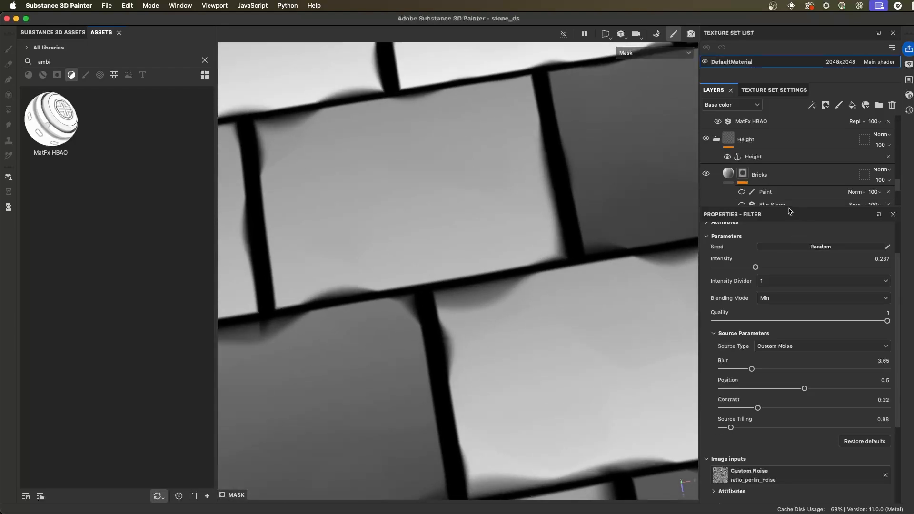
pyautogui.scroll(-3, 794, 180)
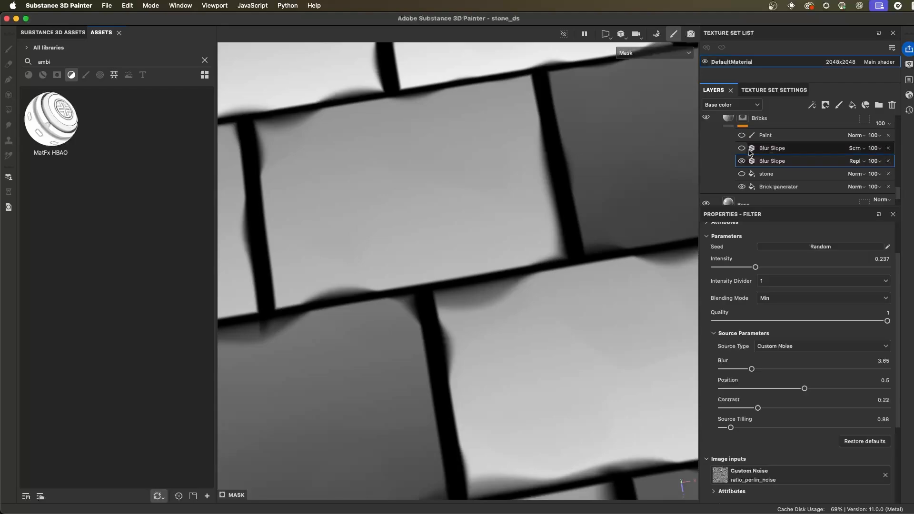
# Turn on the upper Blur Slope in the Bricks mask, try Replace as its layer blend mode, and settle on Screen
pyautogui.click(742, 148)
pyautogui.scroll(3, 612, 326)
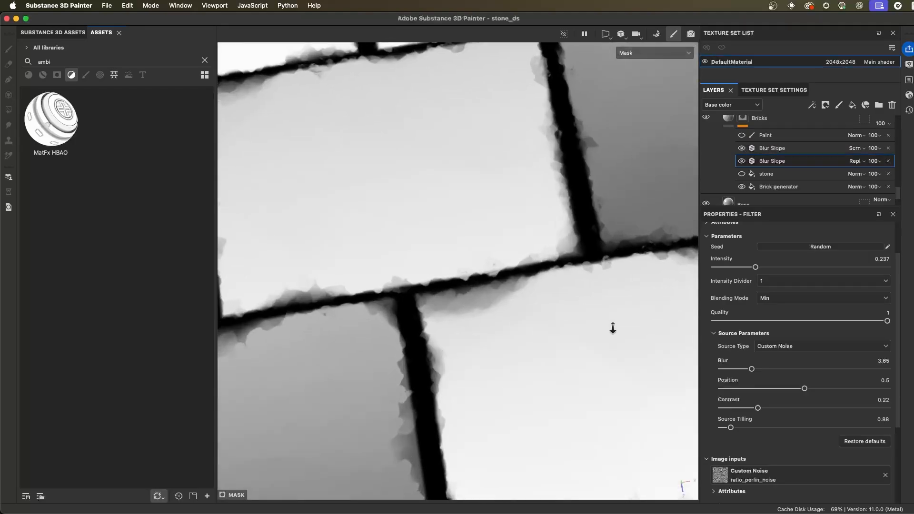
pyautogui.click(855, 148)
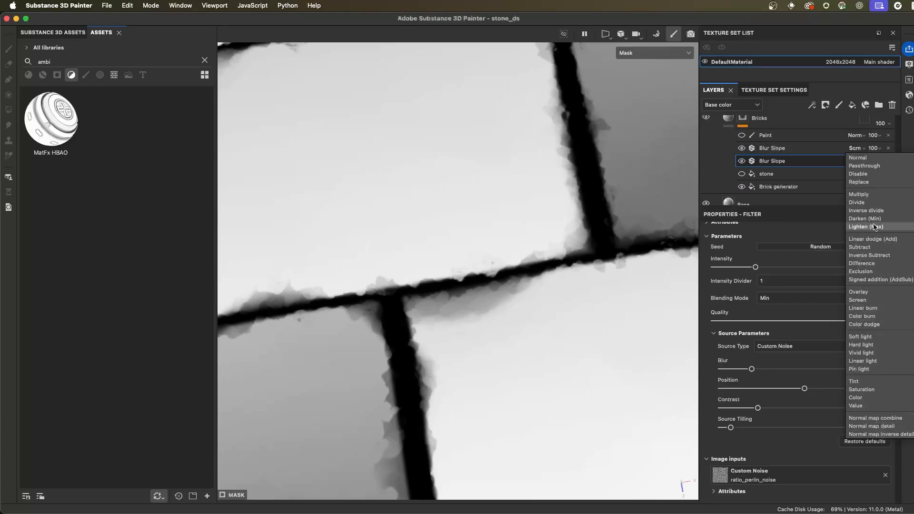
pyautogui.click(873, 182)
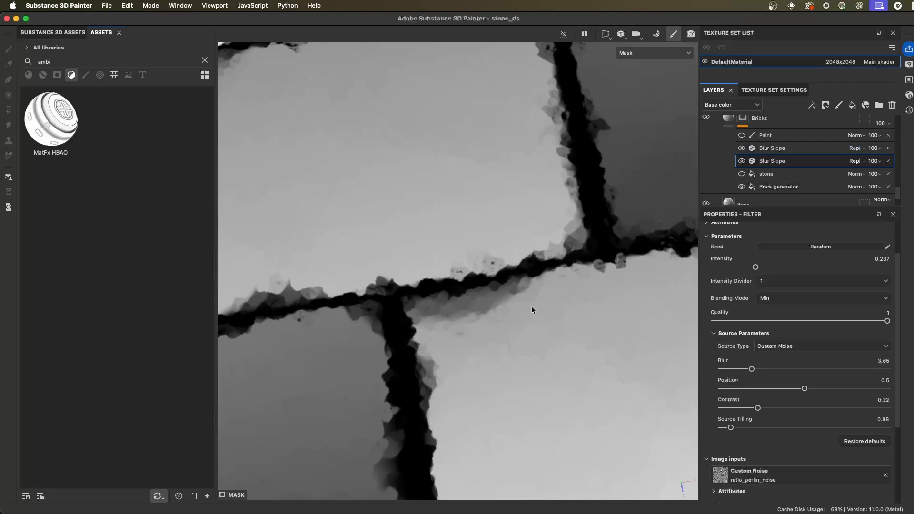
pyautogui.keyDown('alt'); pyautogui.moveTo(522, 310); pyautogui.dragTo(371, 214, button='right'); pyautogui.keyUp('alt')
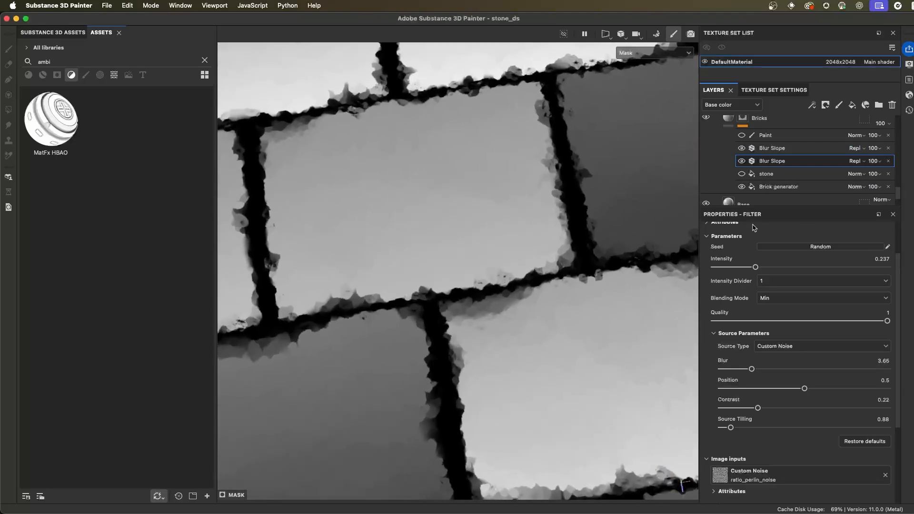
pyautogui.click(765, 149)
pyautogui.click(851, 149)
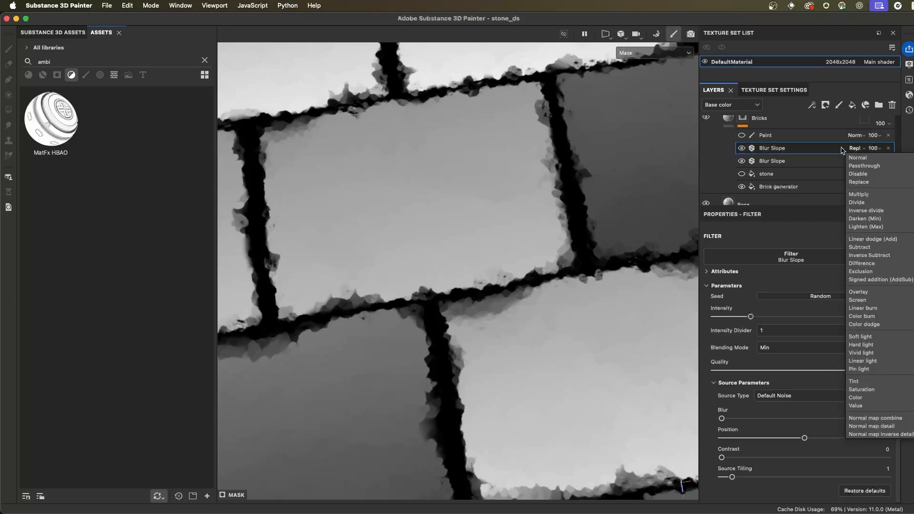
pyautogui.click(857, 299)
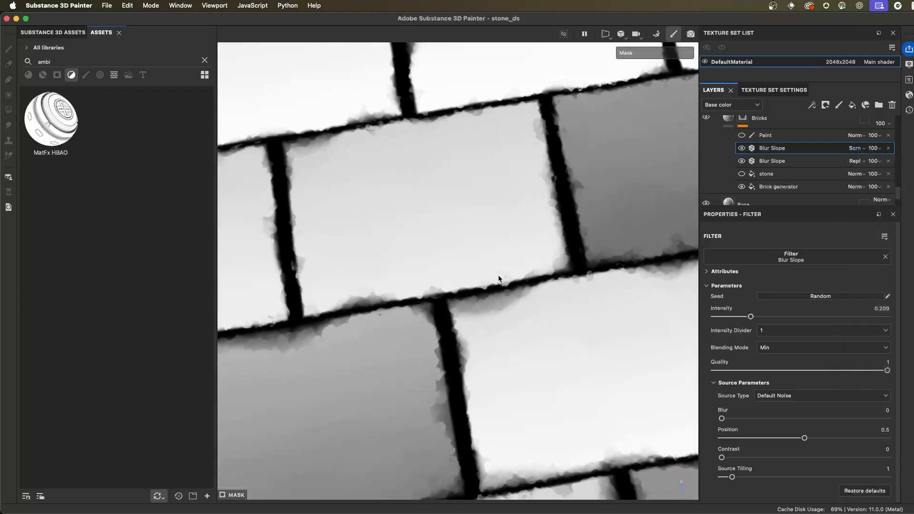
pyautogui.scroll(3, 484, 273)
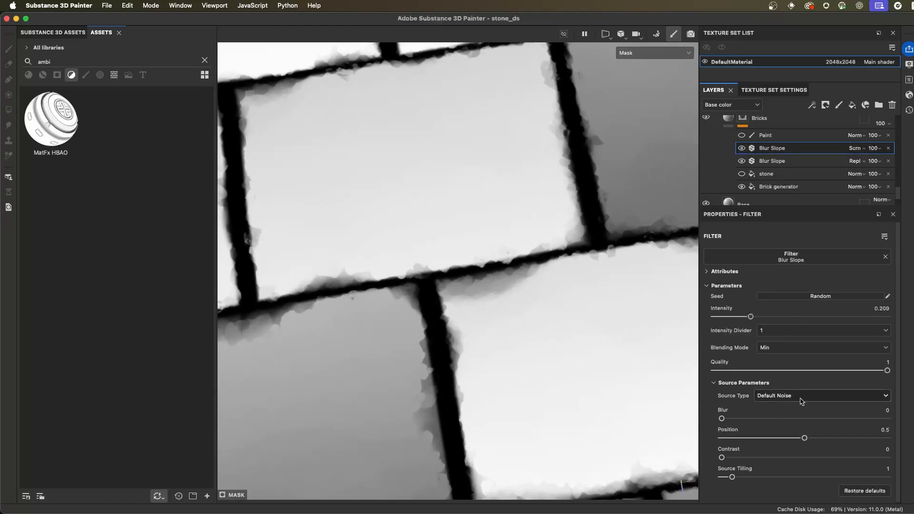
# Set the upper Blur Slope's Intensity to 0.146 and inspect the brick edges across the mask
pyautogui.moveTo(750, 317)
pyautogui.mouseDown()
pyautogui.moveTo(723, 318)
pyautogui.moveTo(743, 323)
pyautogui.moveTo(740, 332)
pyautogui.mouseUp()
pyautogui.keyDown('alt'); pyautogui.moveTo(611, 327); pyautogui.dragTo(516, 266, button='right'); pyautogui.keyUp('alt')
pyautogui.keyDown('alt'); pyautogui.moveTo(557, 316); pyautogui.dragTo(505, 292, button='right'); pyautogui.keyUp('alt')
pyautogui.keyDown('alt'); pyautogui.moveTo(504, 292); pyautogui.dragTo(501, 255, button='middle'); pyautogui.keyUp('alt')
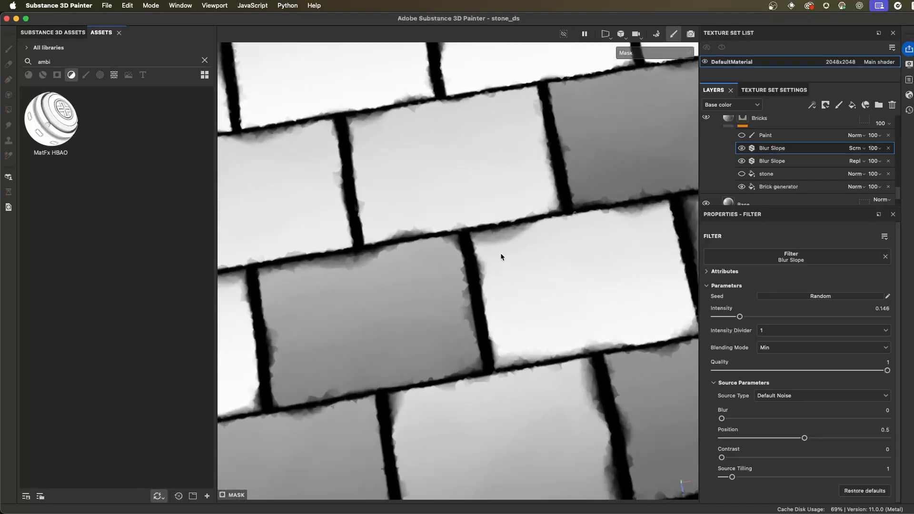
pyautogui.keyDown('alt'); pyautogui.moveTo(501, 255); pyautogui.dragTo(504, 258); pyautogui.keyUp('alt')
pyautogui.keyDown('alt'); pyautogui.moveTo(505, 258); pyautogui.dragTo(490, 250, button='right'); pyautogui.keyUp('alt')
pyautogui.keyDown('alt'); pyautogui.moveTo(590, 238); pyautogui.dragTo(585, 299, button='middle'); pyautogui.keyUp('alt')
pyautogui.keyDown('alt'); pyautogui.moveTo(586, 303); pyautogui.dragTo(554, 260); pyautogui.keyUp('alt')
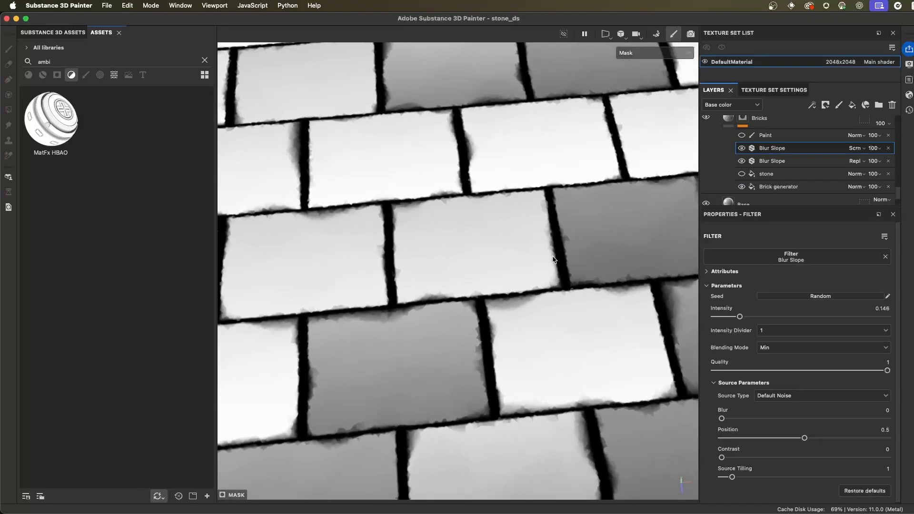
# Show the full material and examine the worn edges of the displaced bricks from close up and from afar
pyautogui.press('m')
pyautogui.keyDown('alt'); pyautogui.moveTo(557, 308); pyautogui.dragTo(471, 266, button='right'); pyautogui.keyUp('alt')
pyautogui.keyDown('alt'); pyautogui.moveTo(471, 266); pyautogui.dragTo(486, 248); pyautogui.keyUp('alt')
pyautogui.keyDown('alt'); pyautogui.moveTo(485, 247); pyautogui.dragTo(547, 272, button='right'); pyautogui.keyUp('alt')
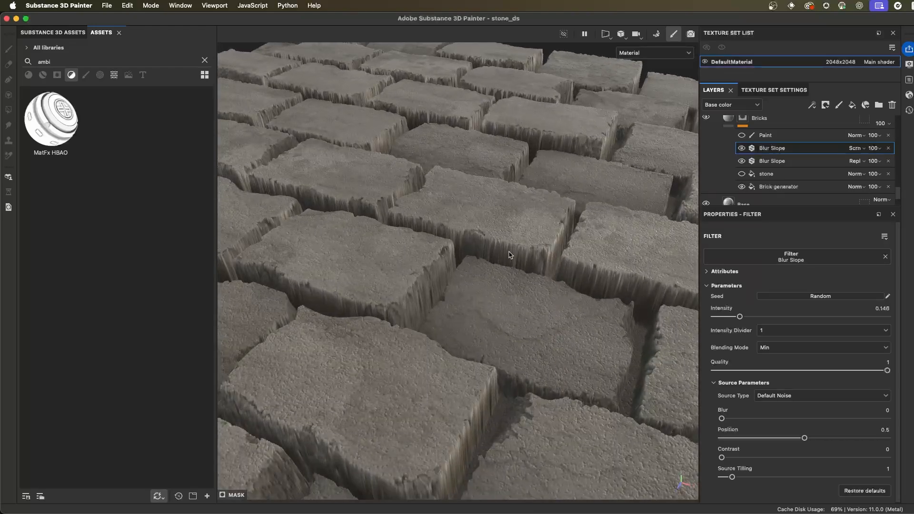
pyautogui.keyDown('alt'); pyautogui.moveTo(593, 337); pyautogui.dragTo(375, 242, button='right'); pyautogui.keyUp('alt')
pyautogui.keyDown('alt'); pyautogui.moveTo(376, 242); pyautogui.dragTo(431, 256, button='middle'); pyautogui.keyUp('alt')
pyautogui.keyDown('alt'); pyautogui.moveTo(431, 256); pyautogui.dragTo(562, 282); pyautogui.keyUp('alt')
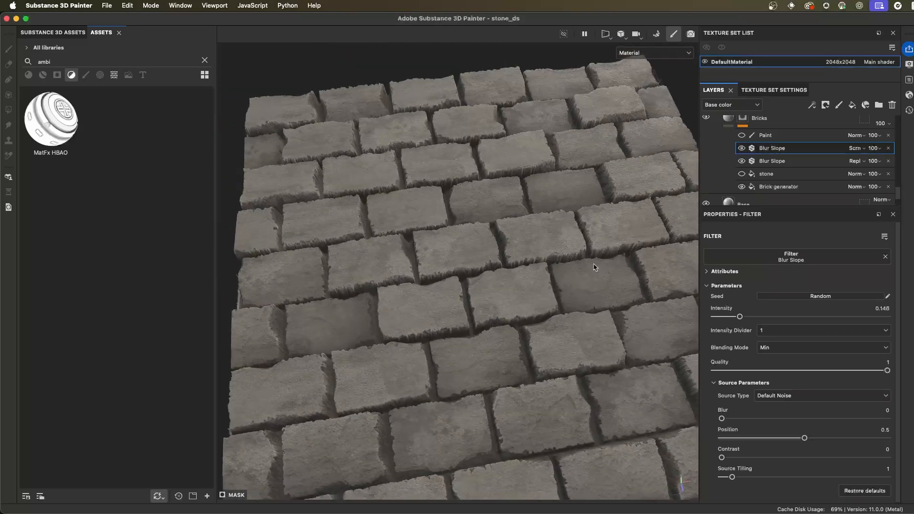
# Enlarge the layer stack, select the Bricks layer's fill, and compare the material with the Base layer hidden and shown
pyautogui.moveTo(752, 205); pyautogui.dragTo(652, 250)
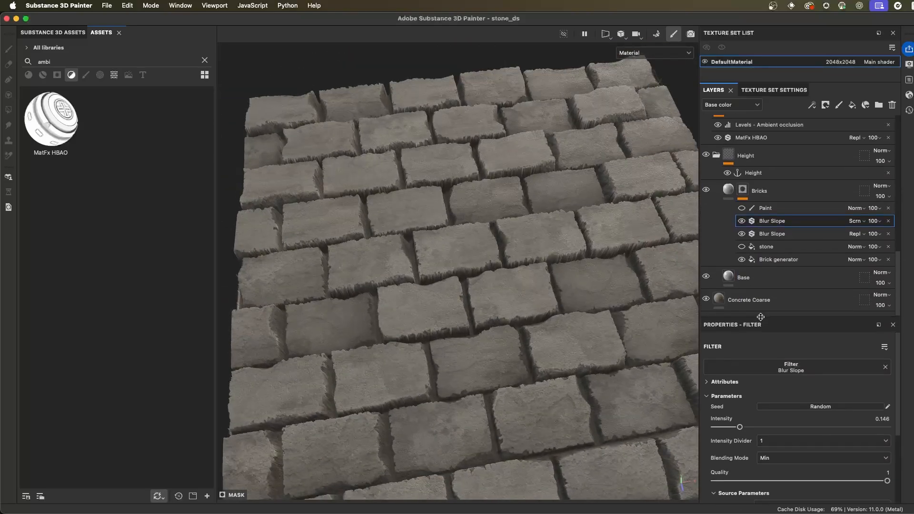
pyautogui.keyDown('alt'); pyautogui.moveTo(583, 267); pyautogui.dragTo(561, 302, button='right'); pyautogui.keyUp('alt')
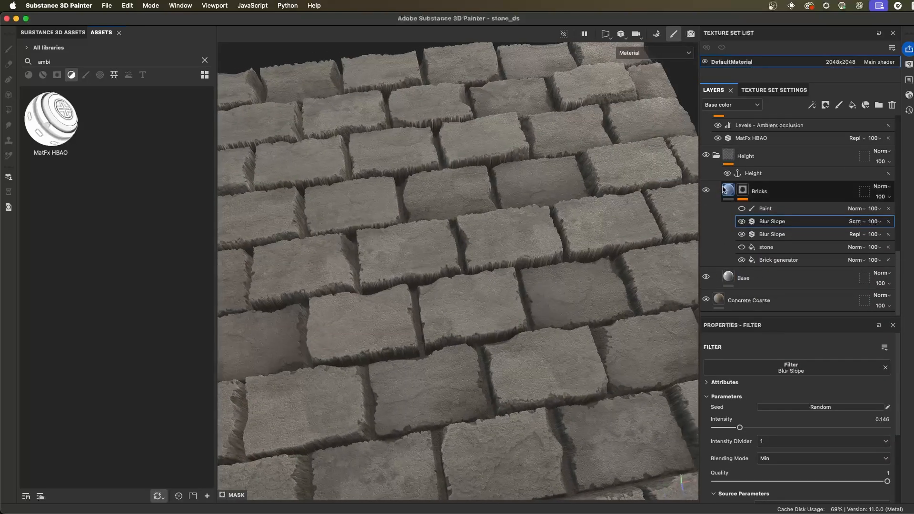
pyautogui.click(726, 191)
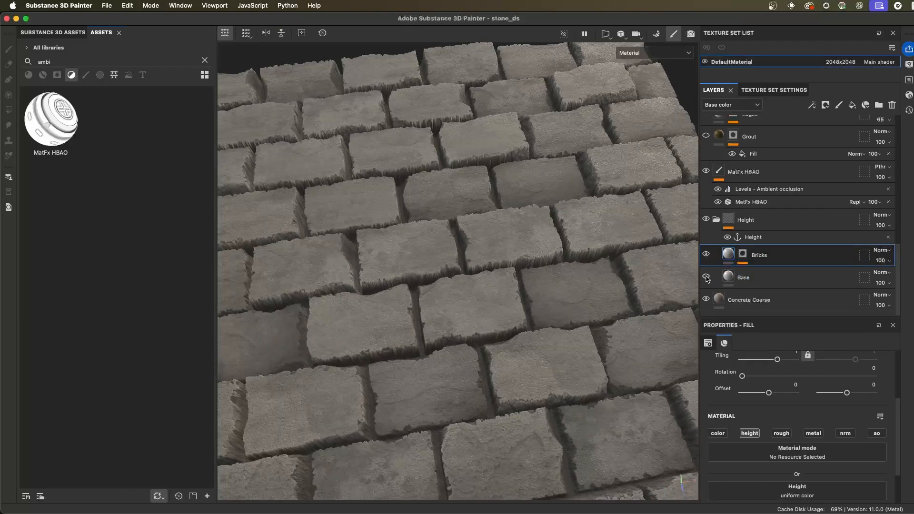
pyautogui.click(706, 277)
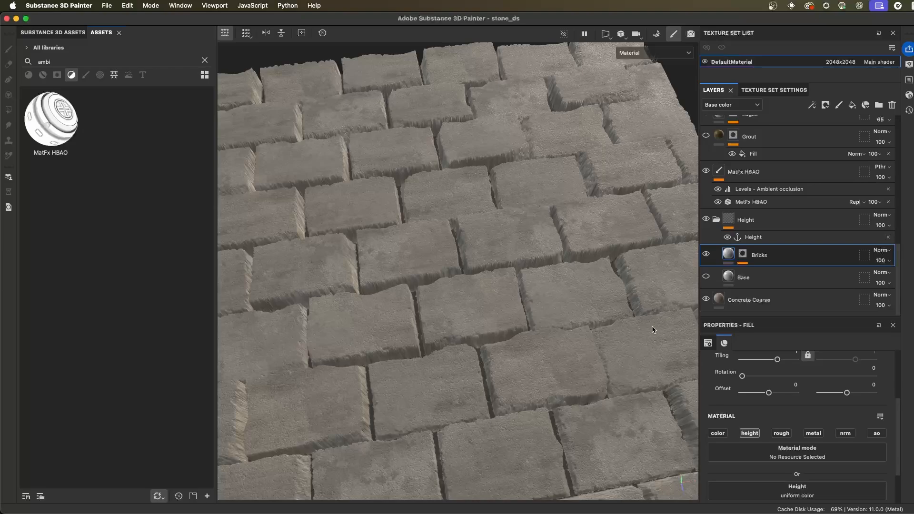
pyautogui.click(706, 277)
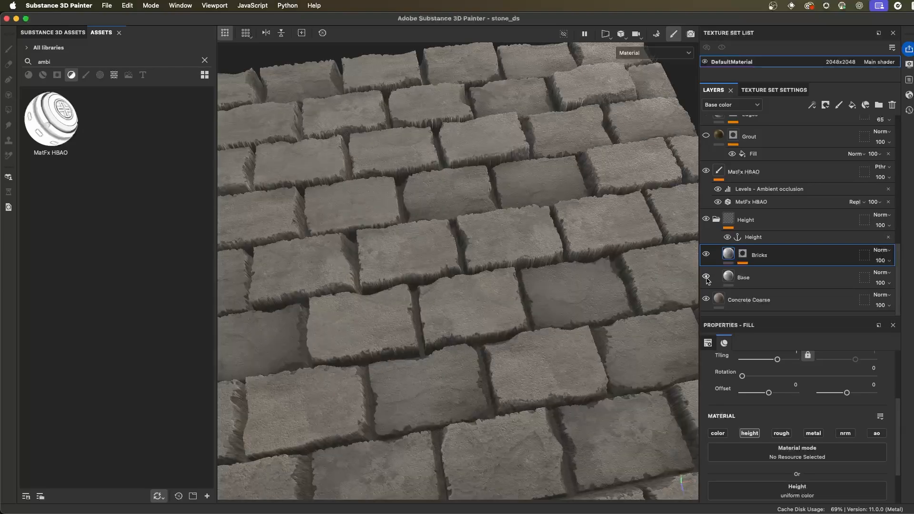
# View the Ambient occlusion channel and compare it with the Base layer hidden and shown
pyautogui.click(666, 52)
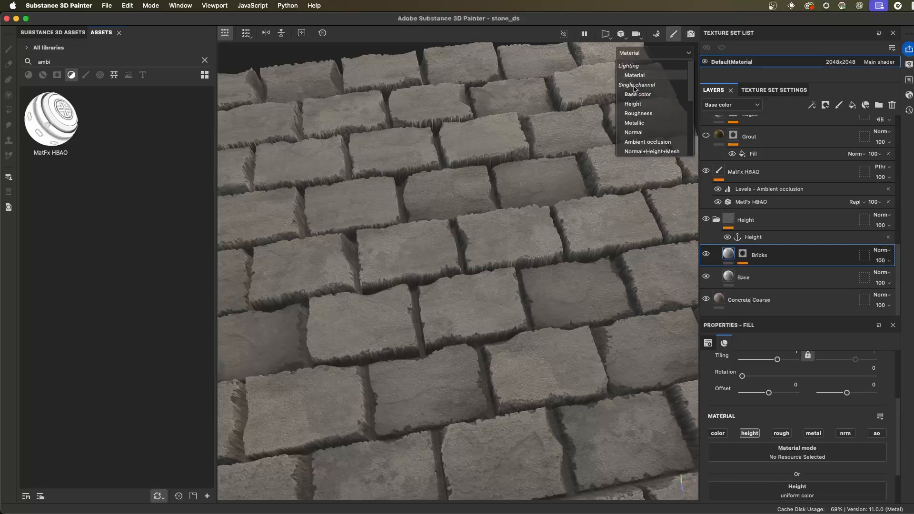
pyautogui.click(647, 142)
pyautogui.keyDown('alt'); pyautogui.moveTo(540, 273); pyautogui.dragTo(523, 257); pyautogui.keyUp('alt')
pyautogui.click(706, 277)
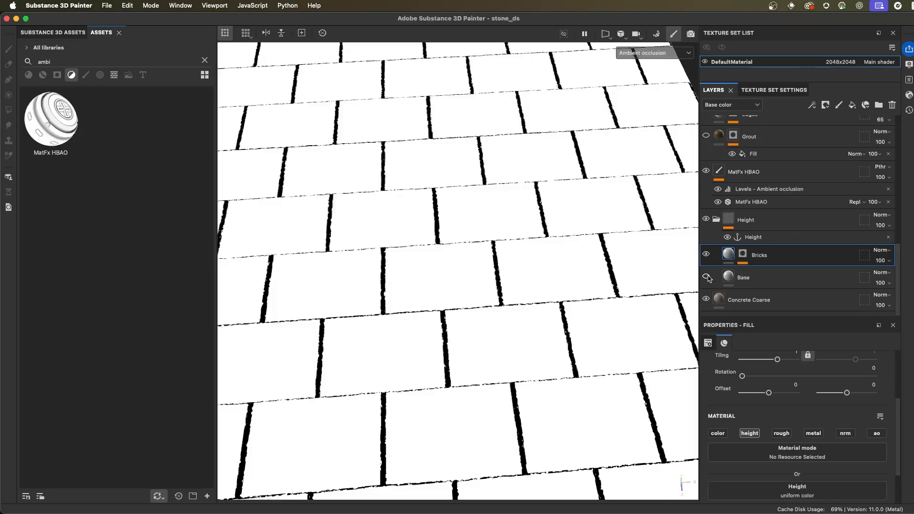
pyautogui.click(707, 277)
# View the Height channel and hide the Base layer to examine the height of the bricks alone
pyautogui.click(642, 52)
pyautogui.click(633, 104)
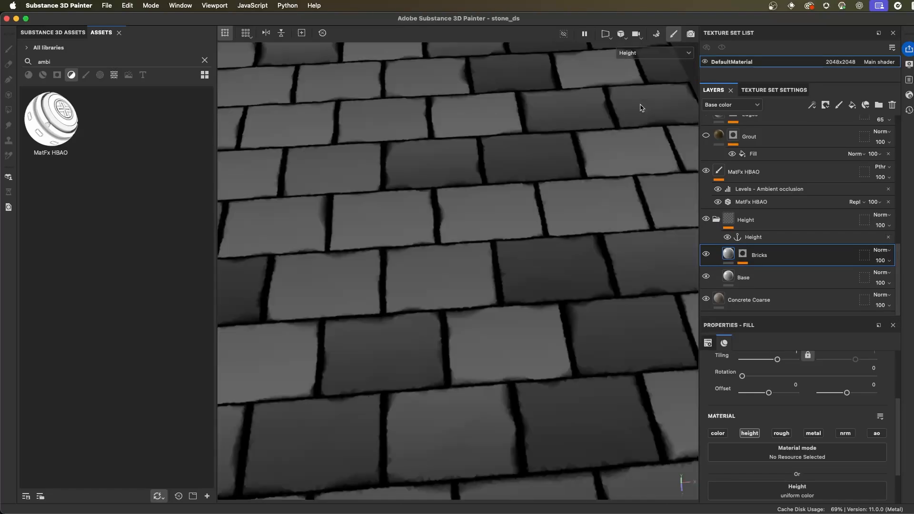
pyautogui.click(706, 277)
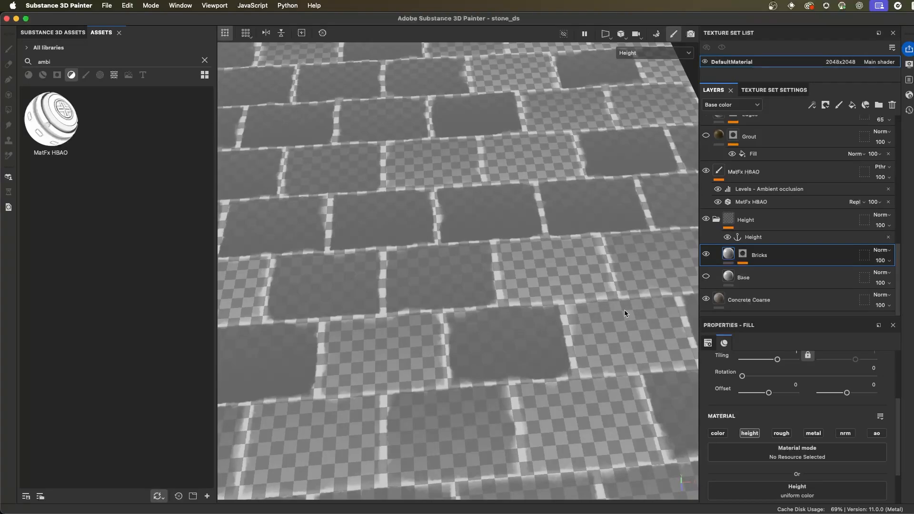
pyautogui.keyDown('alt'); pyautogui.moveTo(625, 314); pyautogui.dragTo(549, 262, button='right'); pyautogui.keyUp('alt')
pyautogui.keyDown('alt'); pyautogui.moveTo(548, 259); pyautogui.dragTo(564, 275, button='middle'); pyautogui.keyUp('alt')
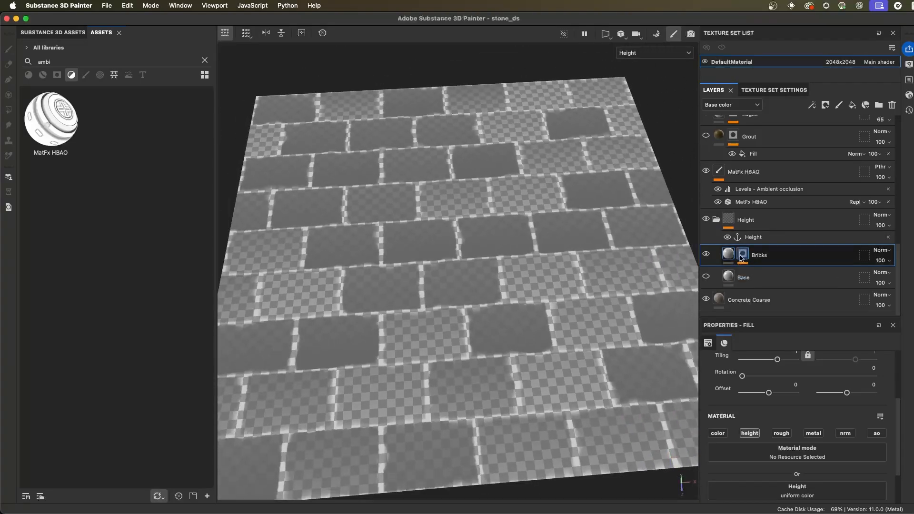
# Isolate the Bricks layer's black mask and compare it with the Height channel
pyautogui.moveTo(726, 258)
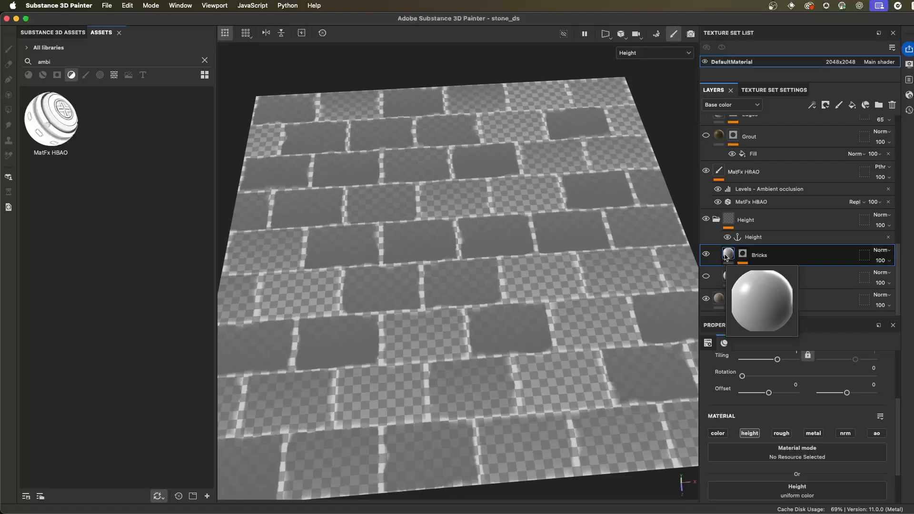
pyautogui.keyDown('alt'); pyautogui.click(741, 256); pyautogui.keyUp('alt')
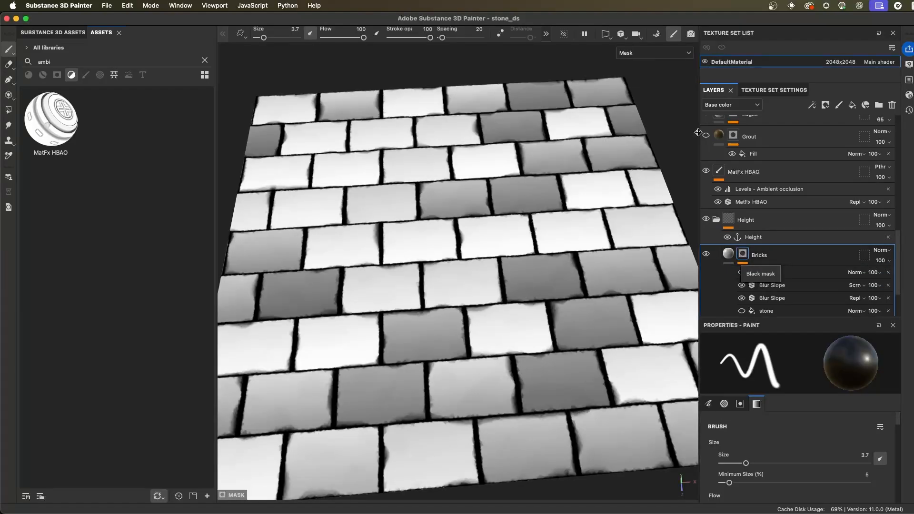
pyautogui.click(640, 53)
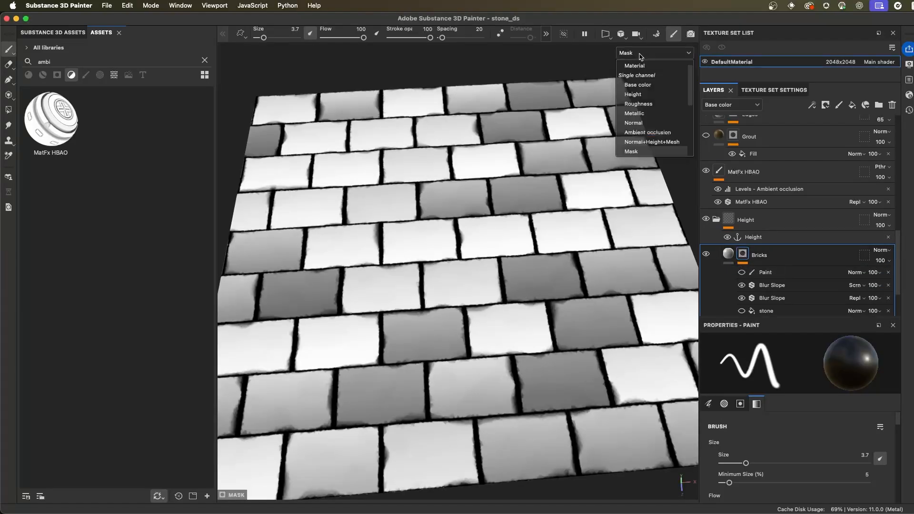
pyautogui.click(642, 95)
pyautogui.scroll(3, 579, 326)
pyautogui.scroll(2, 579, 327)
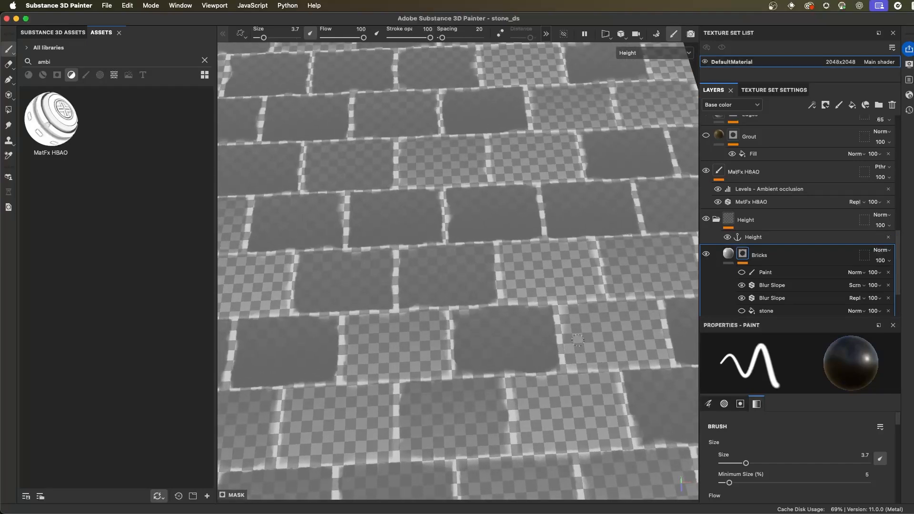
# Show the Base layer again, check the Height channel, and return to the full material view
pyautogui.click(728, 254)
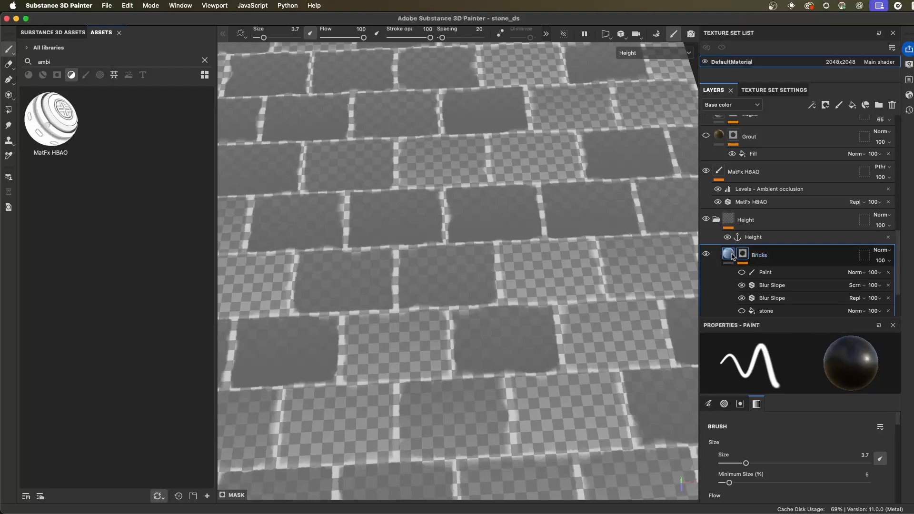
pyautogui.moveTo(732, 257)
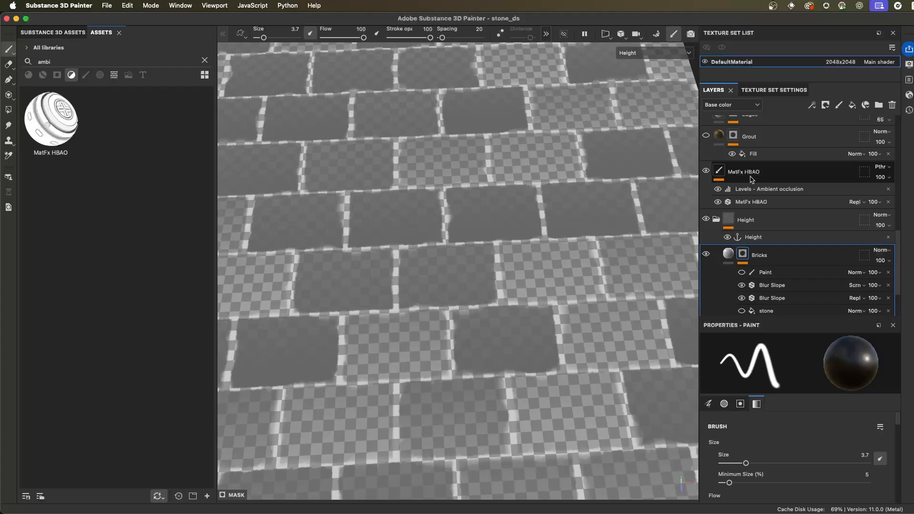
pyautogui.scroll(-3, 719, 197)
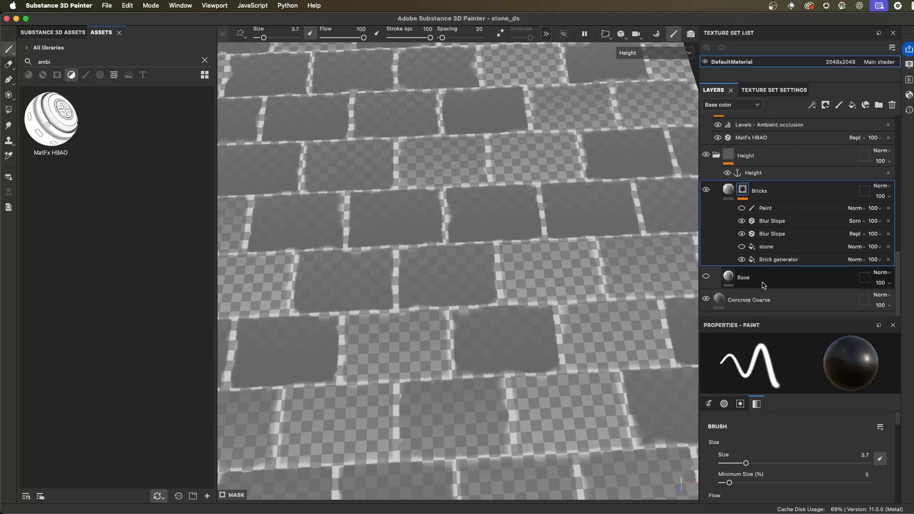
pyautogui.click(706, 277)
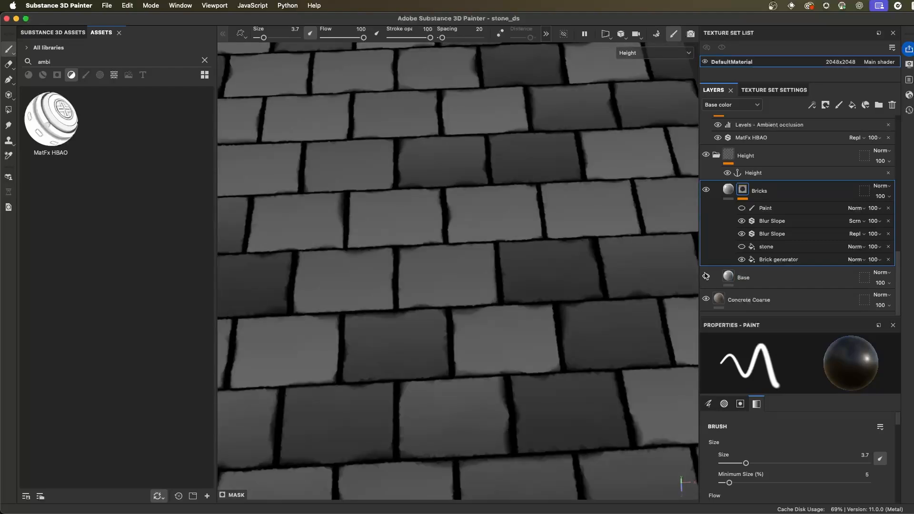
pyautogui.press('m')
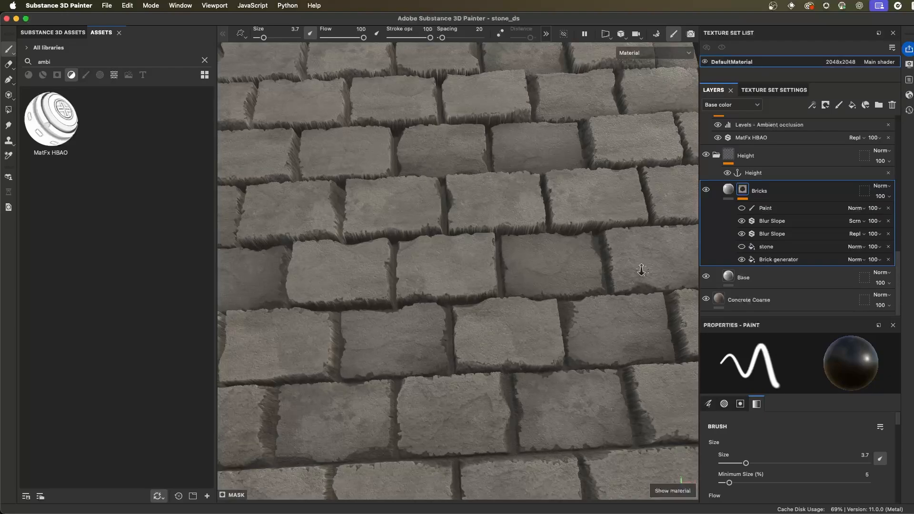
pyautogui.scroll(-10, 643, 270)
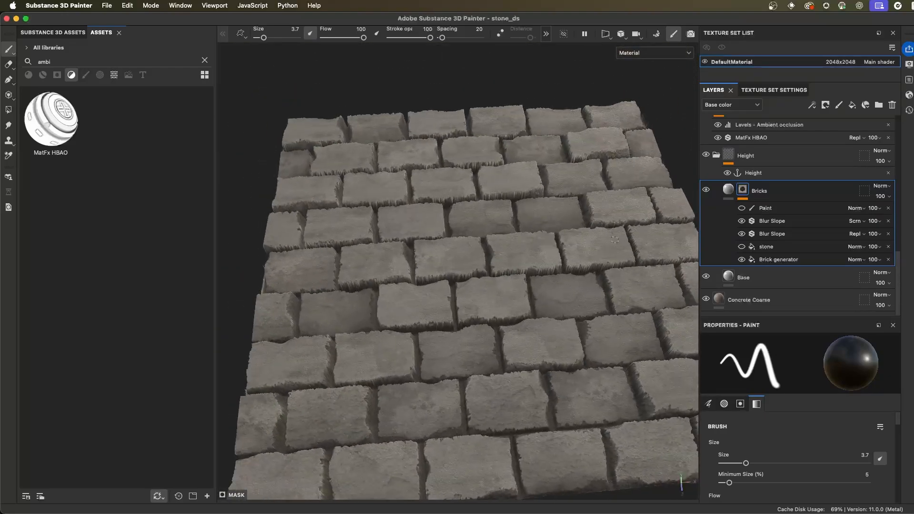
# Collapse and reopen the Height folder, and open the Brick generator's settings in the Bricks mask
pyautogui.click(715, 155)
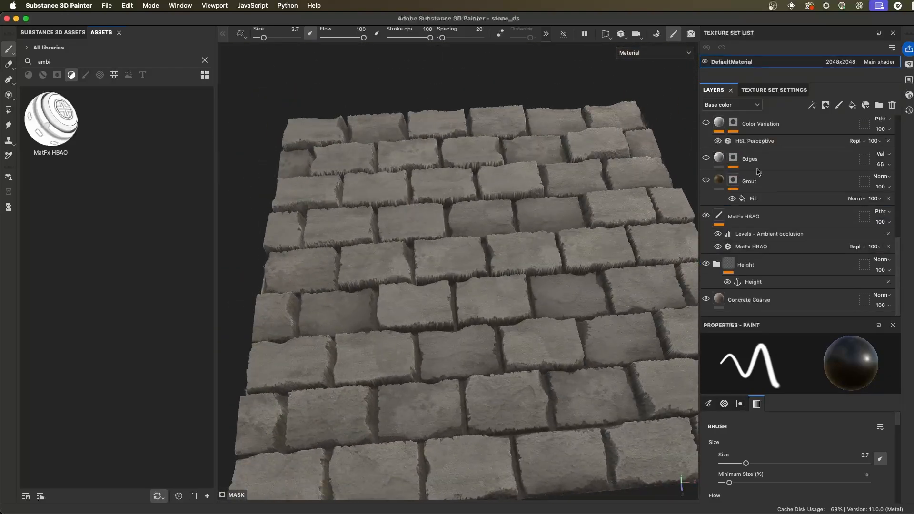
pyautogui.click(717, 264)
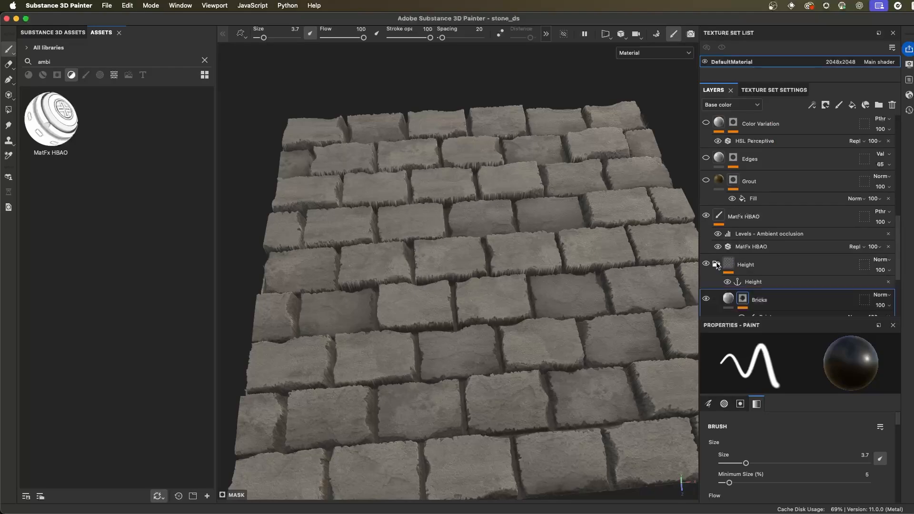
pyautogui.scroll(-4, 788, 269)
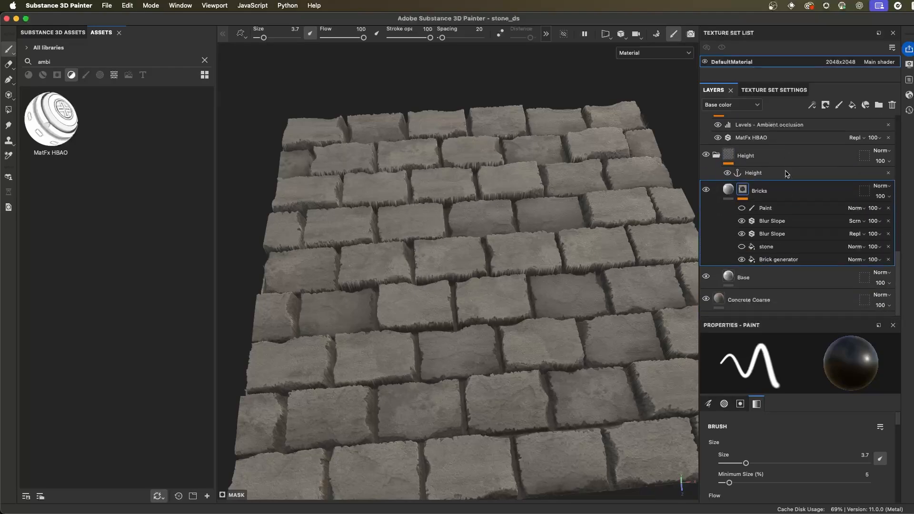
pyautogui.keyDown('alt'); pyautogui.moveTo(523, 256); pyautogui.dragTo(546, 251); pyautogui.keyUp('alt')
pyautogui.click(792, 261)
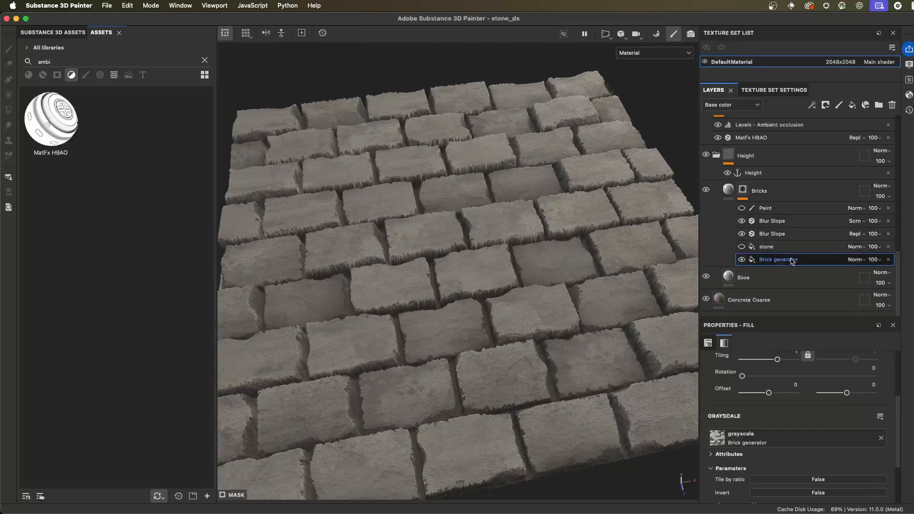
# Try the Brick generator with Bricks X at 9 and Bricks Y at 13, and undo both changes
pyautogui.moveTo(750, 316); pyautogui.dragTo(751, 218)
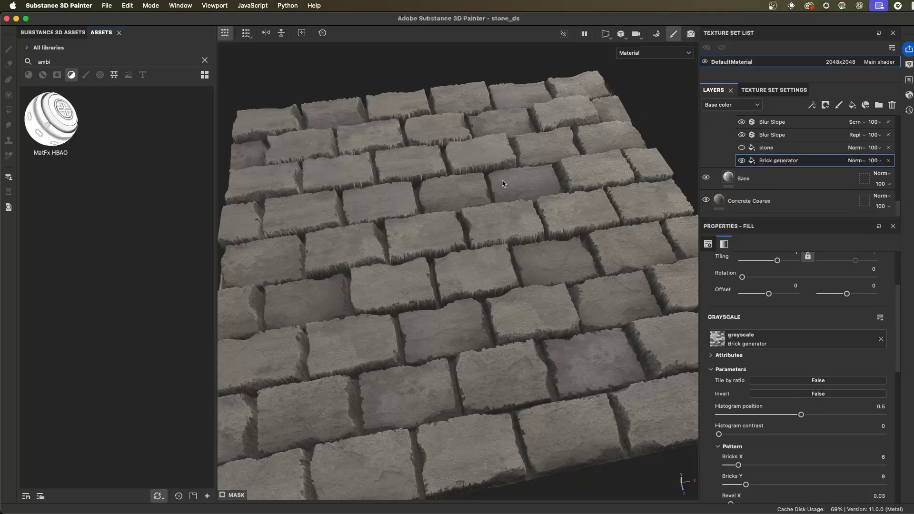
pyautogui.scroll(-4, 745, 417)
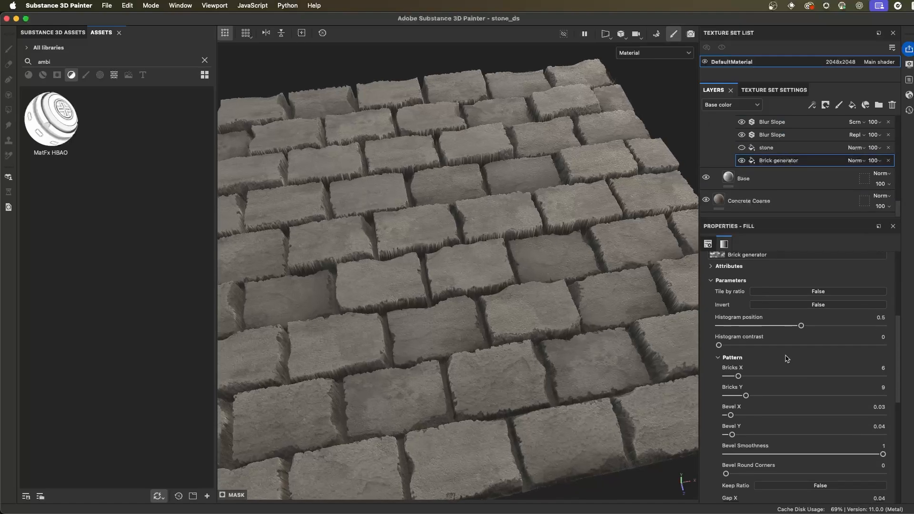
pyautogui.moveTo(738, 377); pyautogui.dragTo(754, 395)
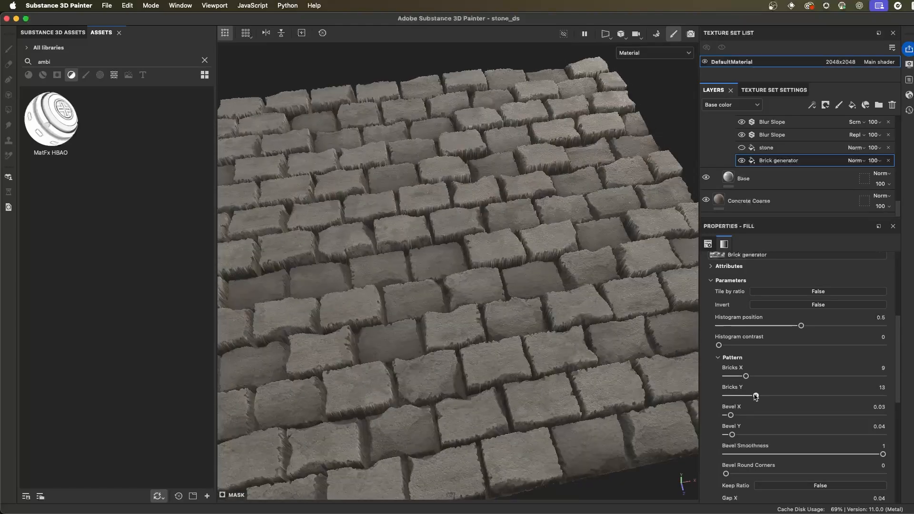
pyautogui.press('super+z')
pyautogui.press('super+z')
# Set the Brick generator's Height Variation to -0.91 and inspect the brick surface
pyautogui.scroll(-11, 767, 342)
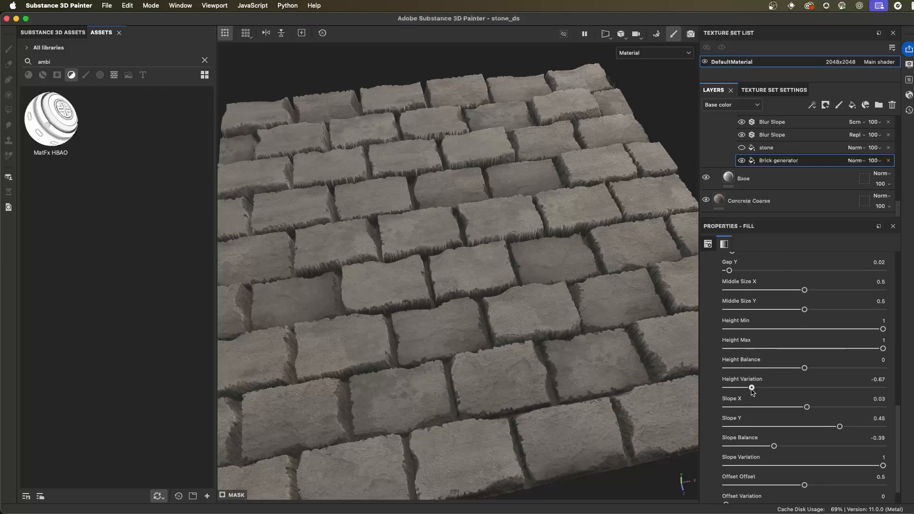
pyautogui.moveTo(751, 388); pyautogui.dragTo(743, 388)
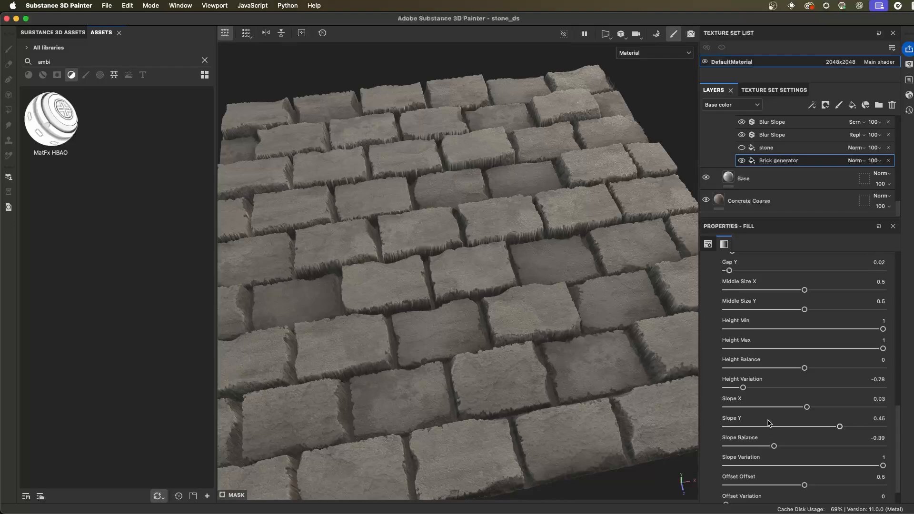
pyautogui.moveTo(743, 388)
pyautogui.mouseDown()
pyautogui.moveTo(728, 389)
pyautogui.moveTo(761, 388)
pyautogui.moveTo(735, 400)
pyautogui.mouseUp()
pyautogui.keyDown('alt'); pyautogui.moveTo(495, 285); pyautogui.dragTo(518, 310); pyautogui.keyUp('alt')
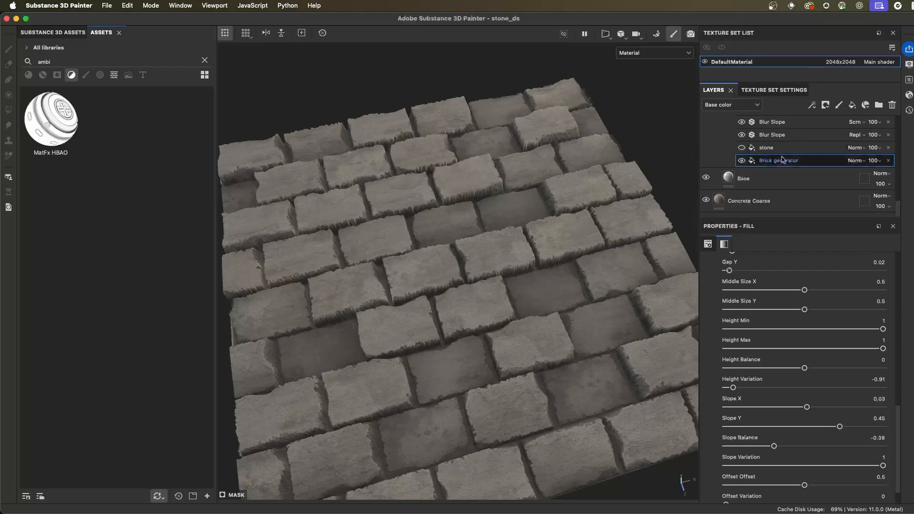
# Make the Grout layer visible and open its material fill settings
pyautogui.scroll(5, 778, 167)
pyautogui.scroll(8, 778, 167)
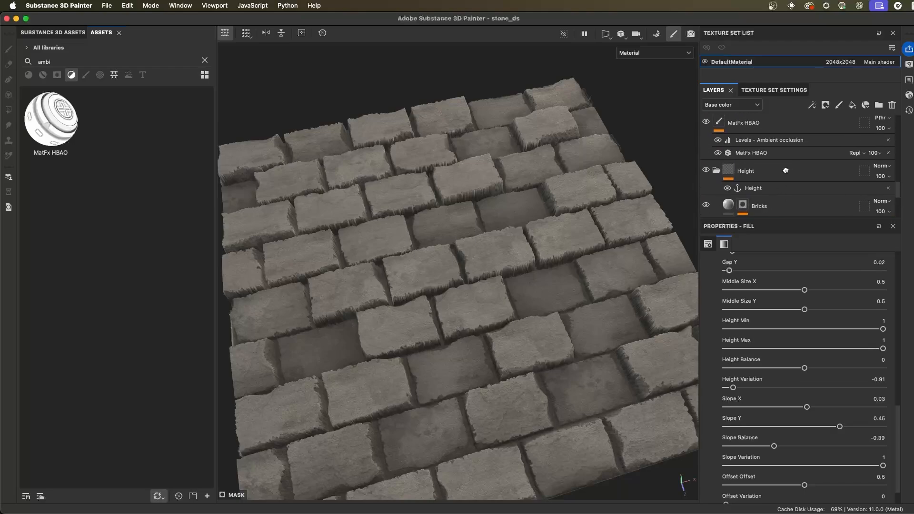
pyautogui.click(706, 157)
pyautogui.keyDown('alt'); pyautogui.moveTo(552, 235); pyautogui.dragTo(564, 260, button='right'); pyautogui.keyUp('alt')
pyautogui.keyDown('alt'); pyautogui.moveTo(564, 262); pyautogui.dragTo(551, 227); pyautogui.keyUp('alt')
pyautogui.click(726, 159)
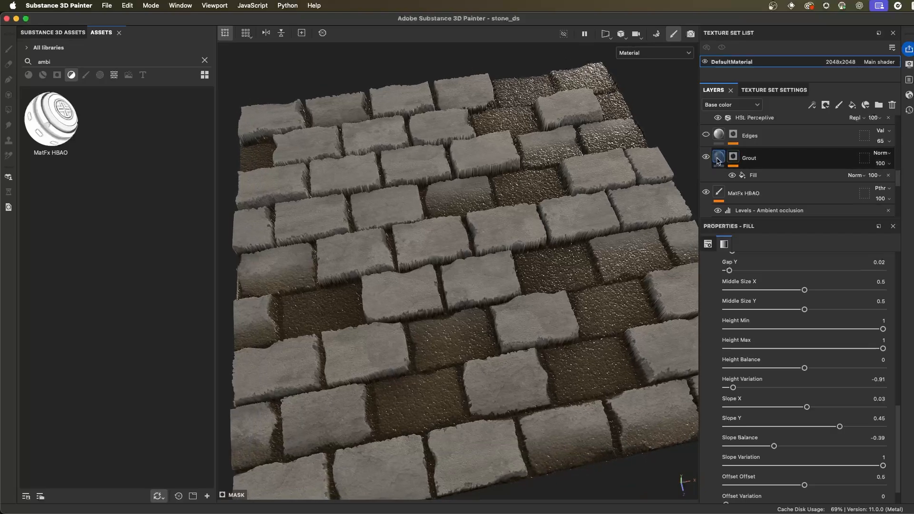
pyautogui.click(719, 158)
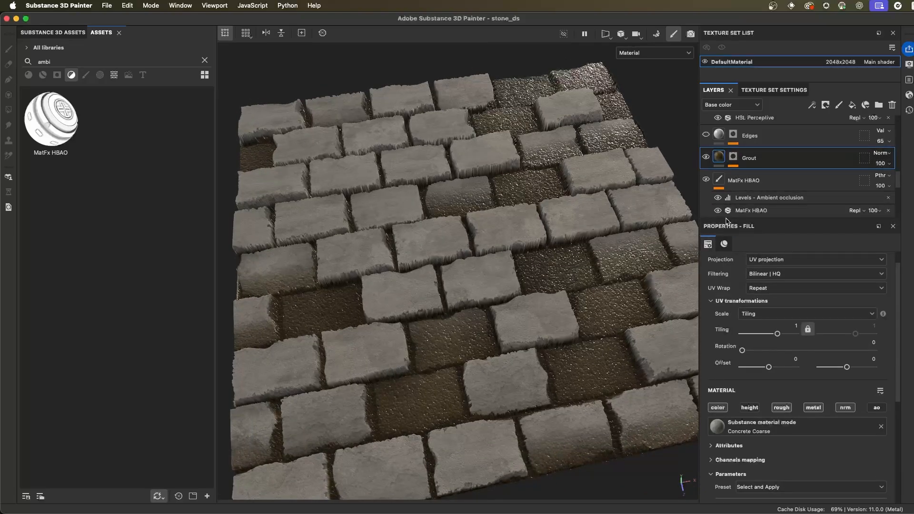
# Compare the Grout layer with the Concrete Coarse layer at the base of the stack and examine the Grout's concrete color, roughness and damage parameters
pyautogui.moveTo(725, 218); pyautogui.dragTo(725, 318)
pyautogui.scroll(-3, 771, 228)
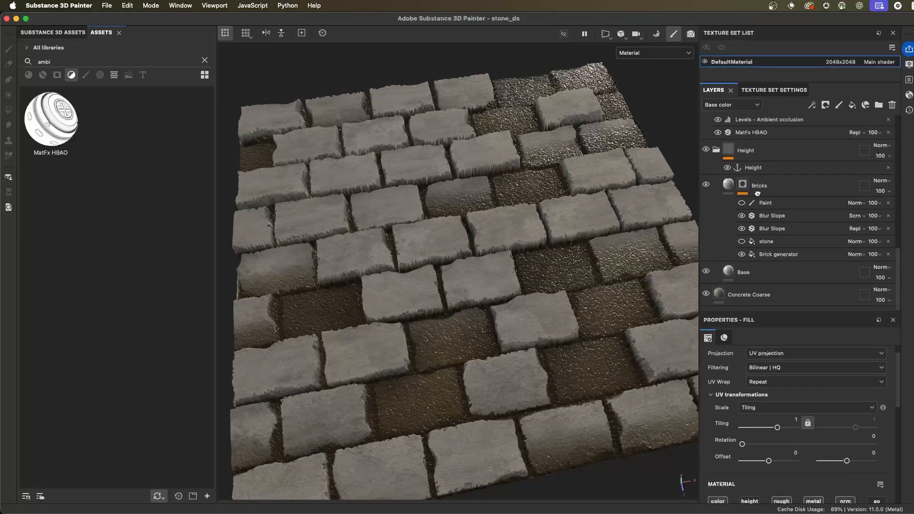
pyautogui.click(746, 295)
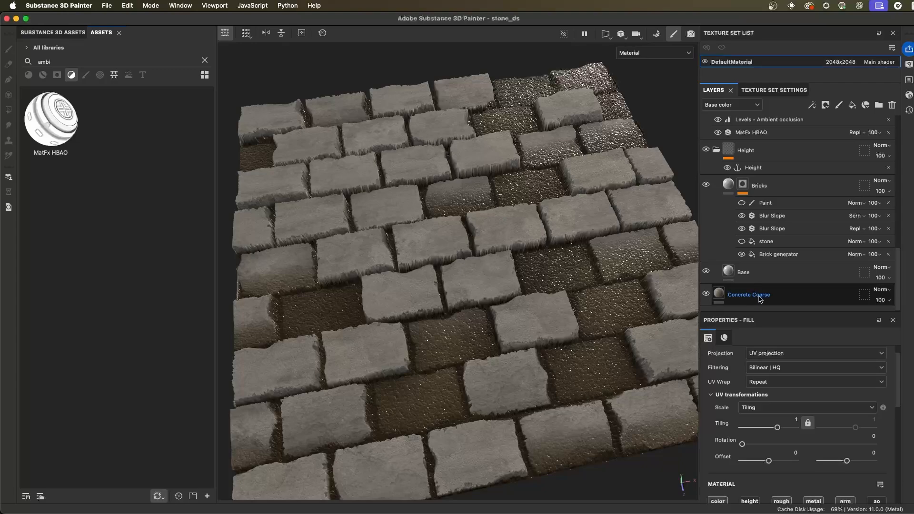
pyautogui.scroll(3, 752, 181)
pyautogui.click(749, 169)
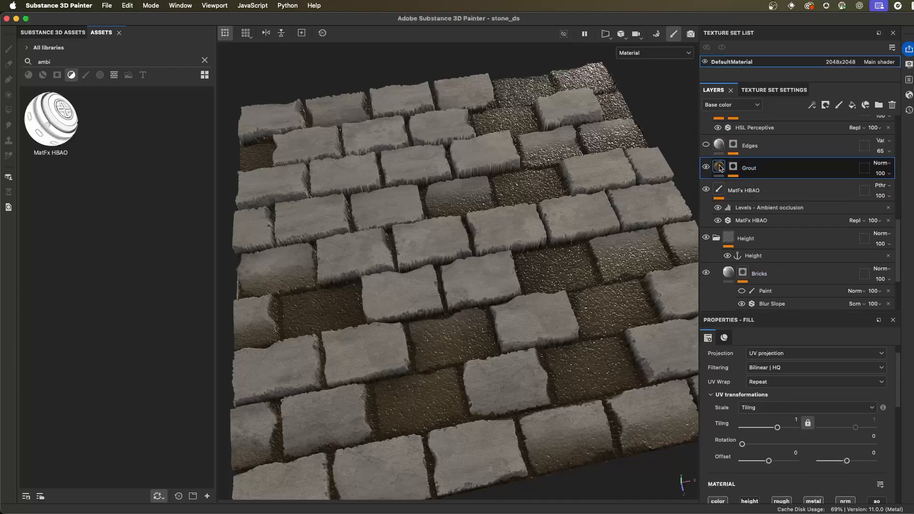
pyautogui.click(724, 337)
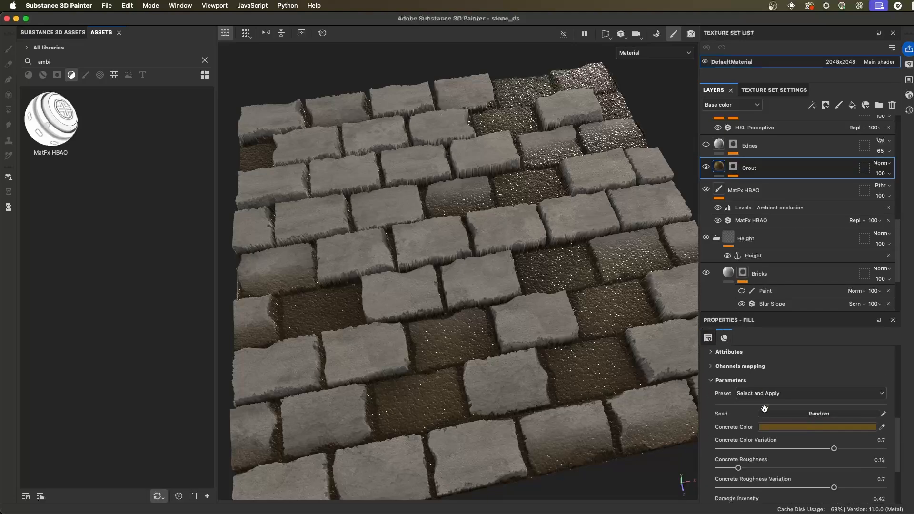
pyautogui.scroll(-2, 744, 429)
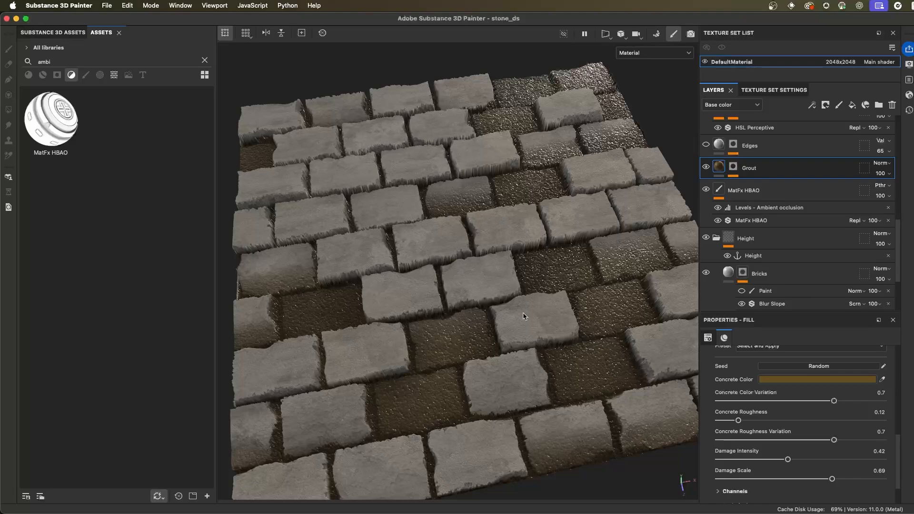
# Isolate the Grout layer's mask in the viewport and open the settings of its Fill effect
pyautogui.click(733, 167)
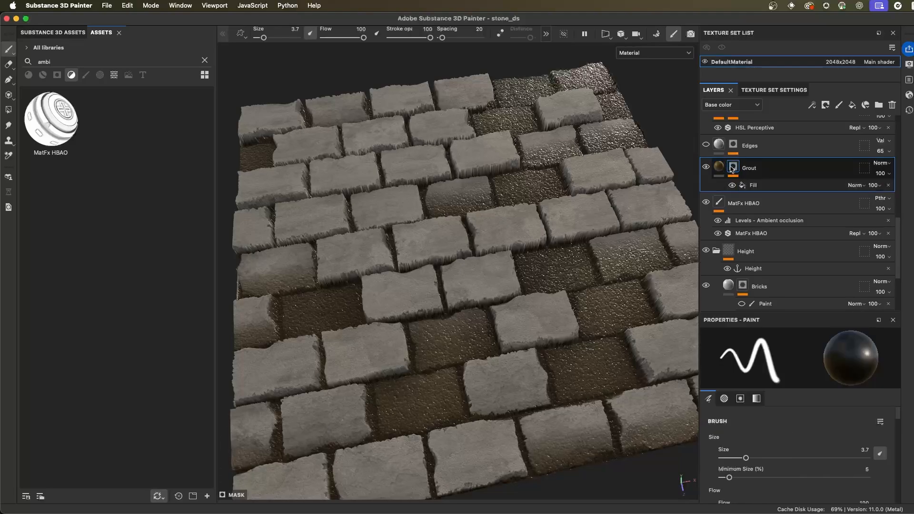
pyautogui.keyDown('alt'); pyautogui.click(733, 166); pyautogui.keyUp('alt')
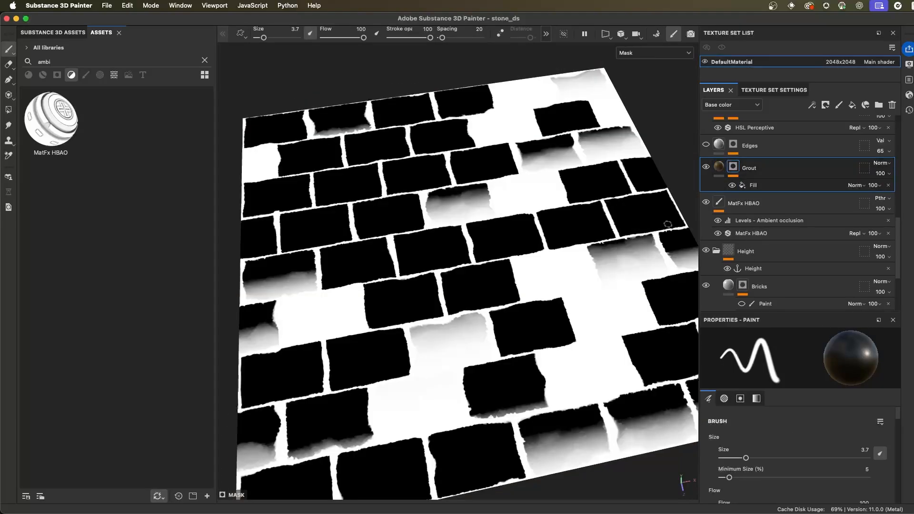
pyautogui.click(751, 186)
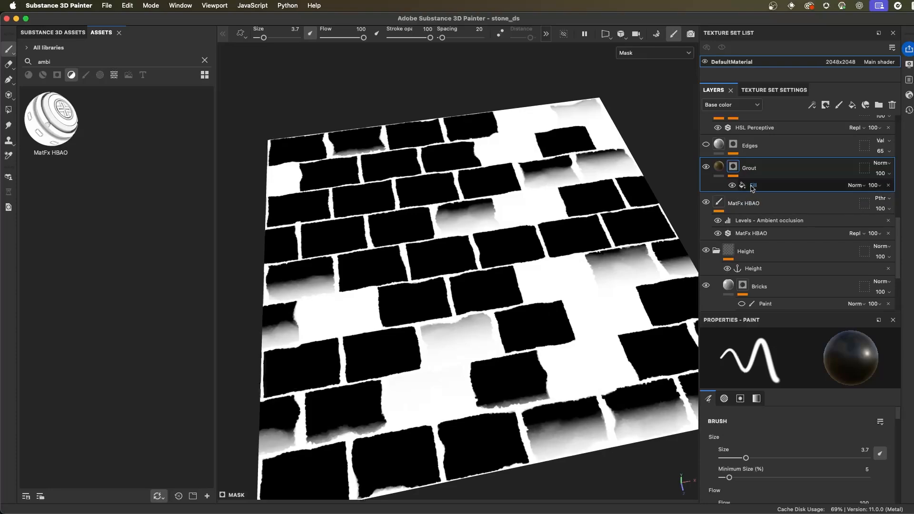
pyautogui.click(733, 168)
pyautogui.click(749, 183)
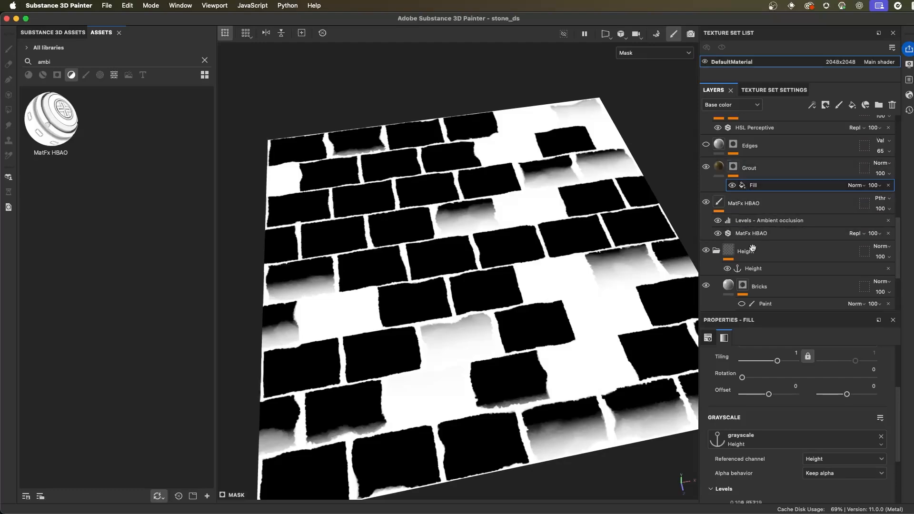
# Examine the Height folder's anchor point together with the Bricks and Base layers and the Bricks mask effects it captures
pyautogui.scroll(-5, 766, 150)
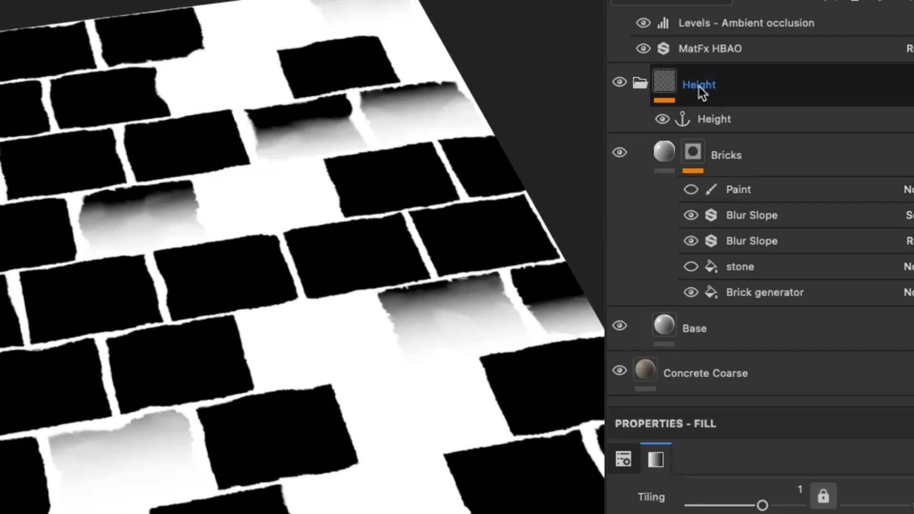
pyautogui.click(659, 81)
pyautogui.click(751, 117)
pyautogui.click(666, 149)
pyautogui.click(669, 332)
pyautogui.moveTo(669, 332)
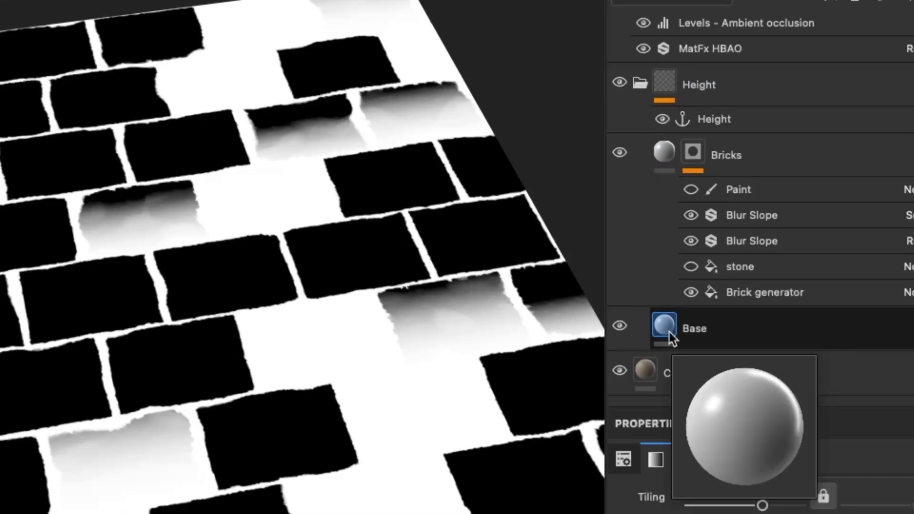
pyautogui.click(659, 153)
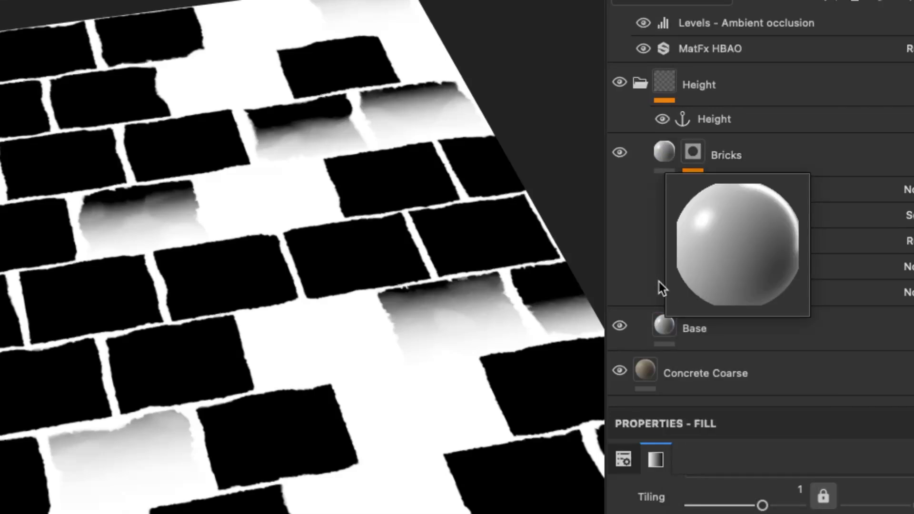
pyautogui.click(692, 330)
pyautogui.click(667, 152)
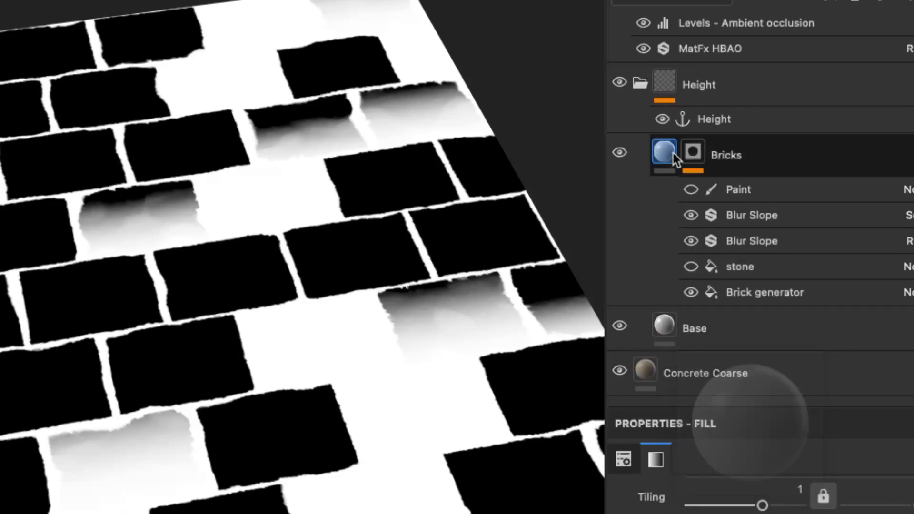
pyautogui.click(692, 152)
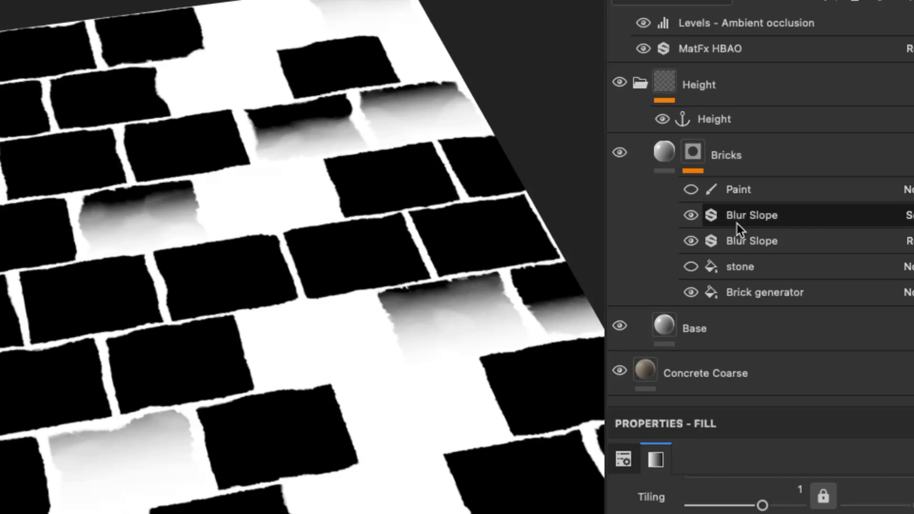
pyautogui.click(666, 324)
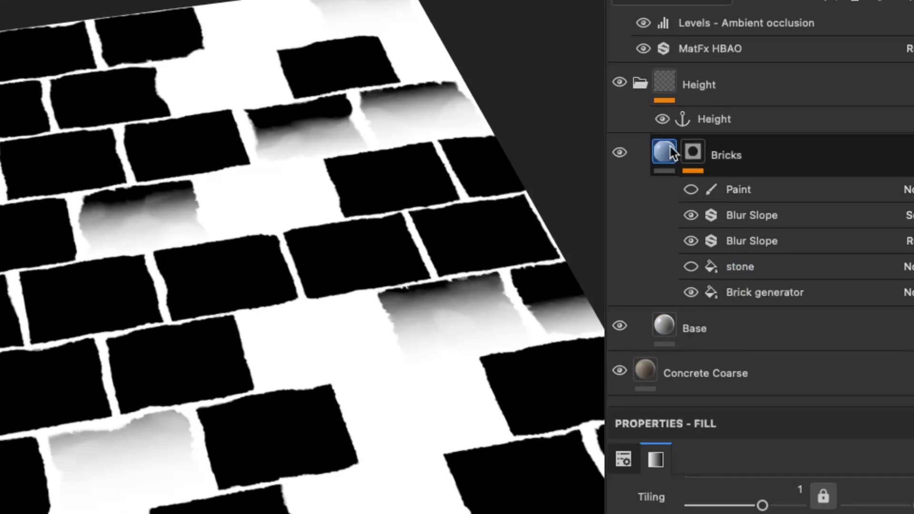
pyautogui.moveTo(673, 154)
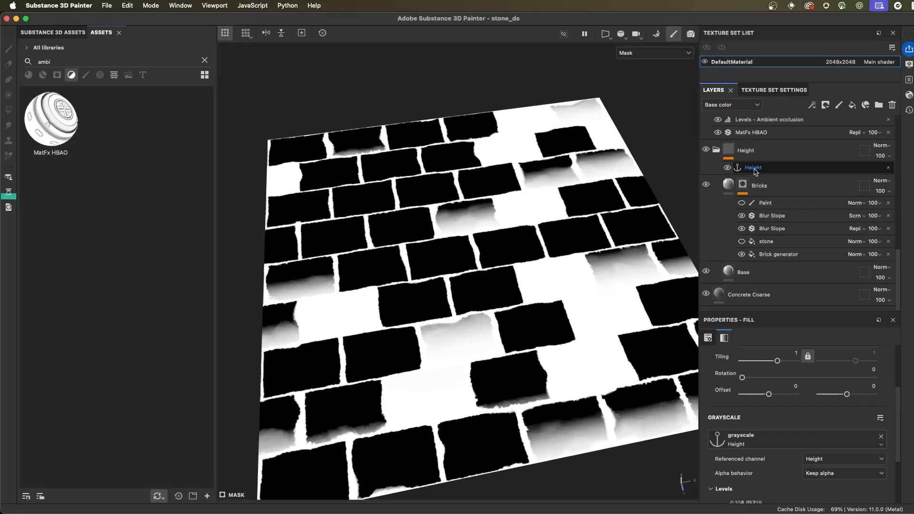
# Check the anchor point source and referenced channel used by the Fill effect in the Grout mask
pyautogui.scroll(4, 787, 167)
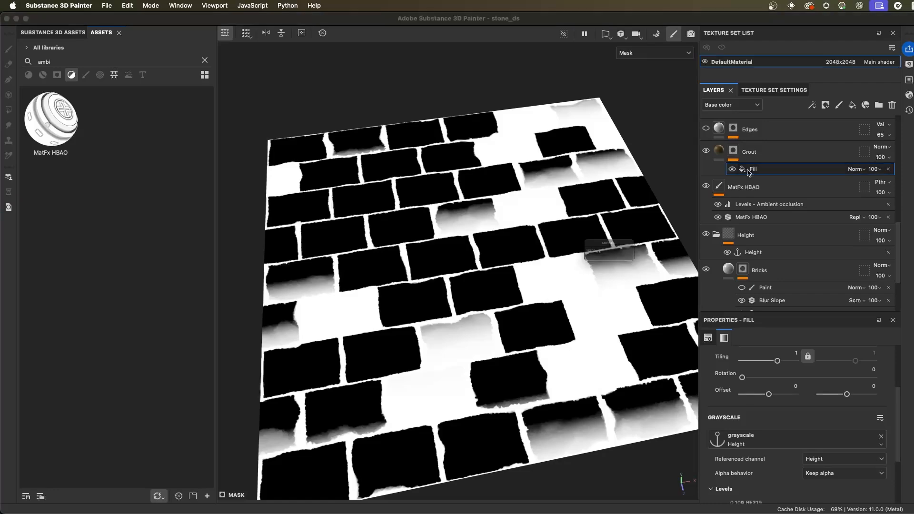
pyautogui.click(723, 339)
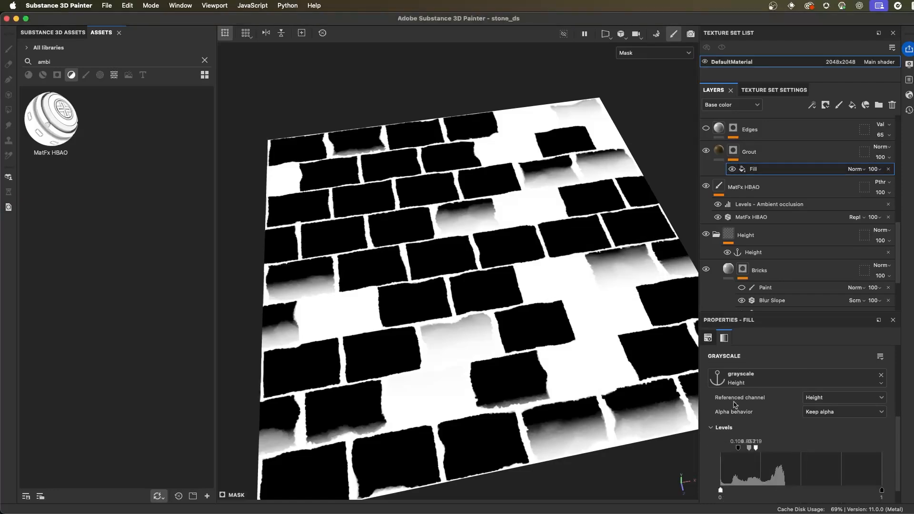
pyautogui.click(742, 383)
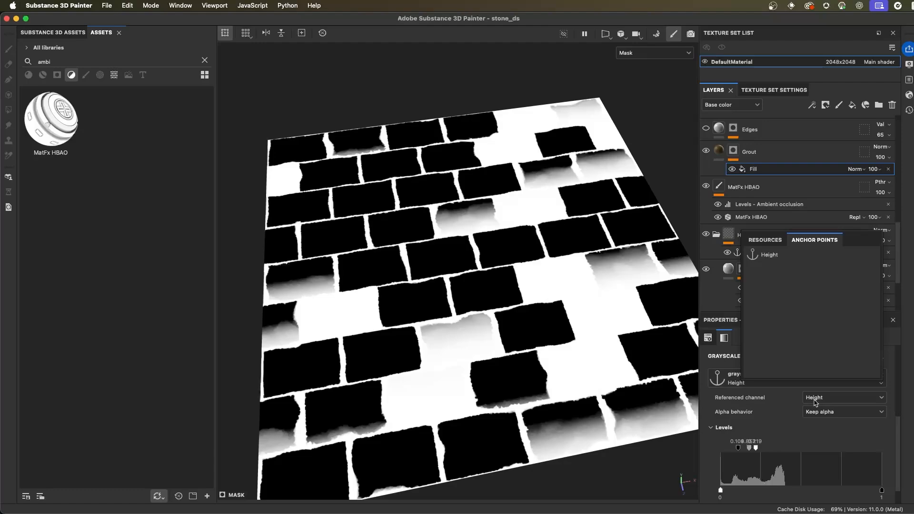
pyautogui.click(775, 410)
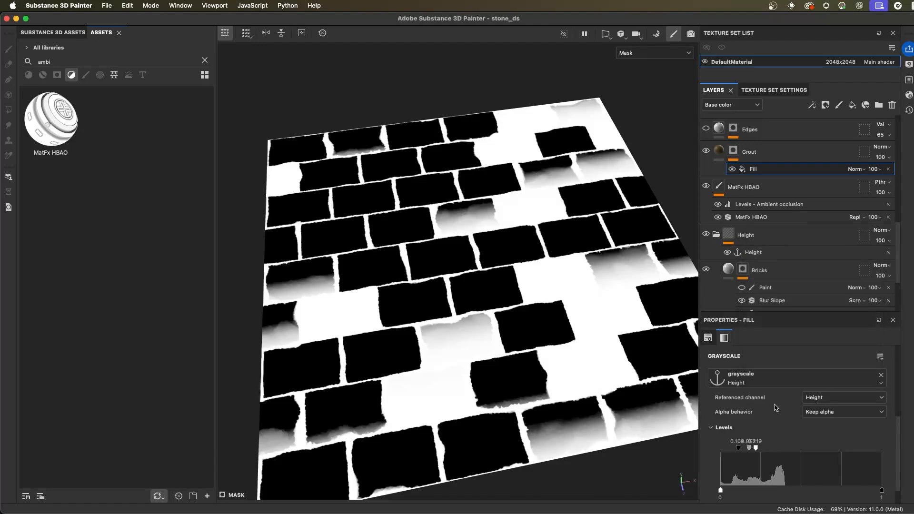
# Examine the built-in Levels of the Grout mask's Fill and compare them with the Levels effect offered for the layer stack
pyautogui.click(711, 430)
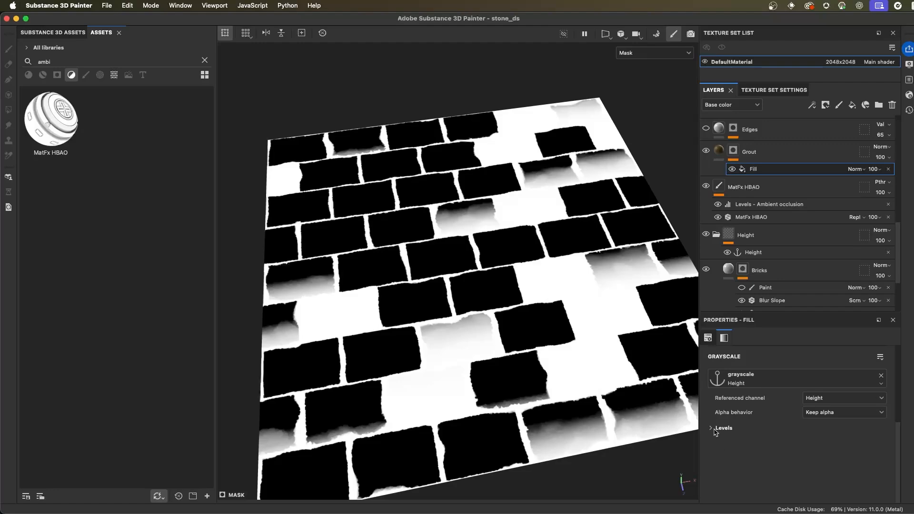
pyautogui.click(711, 430)
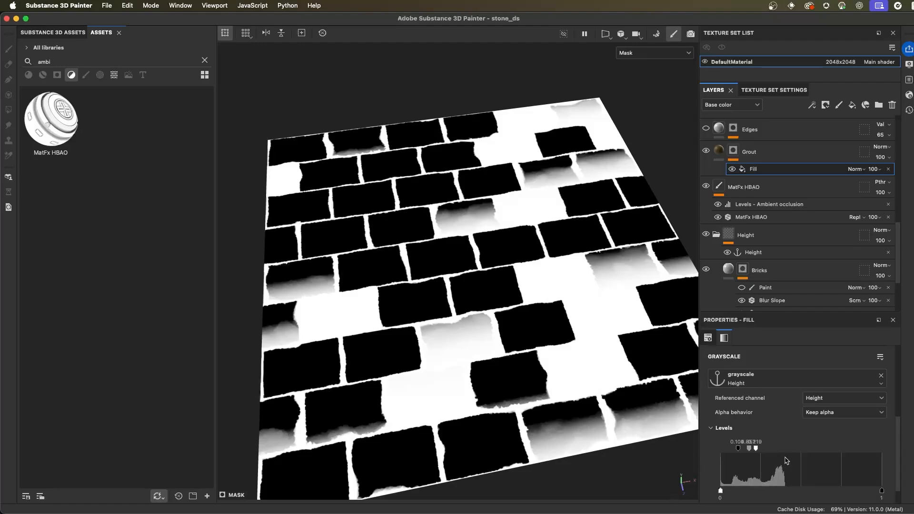
pyautogui.click(811, 106)
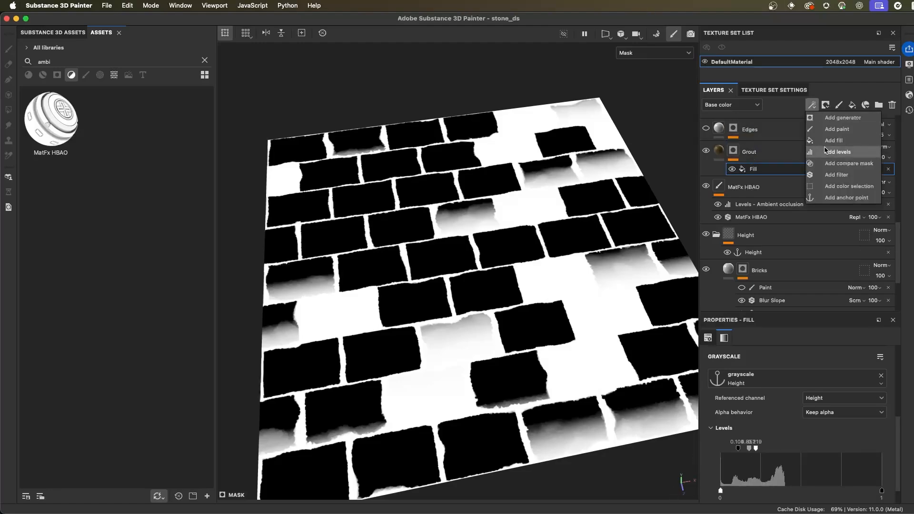
pyautogui.click(745, 172)
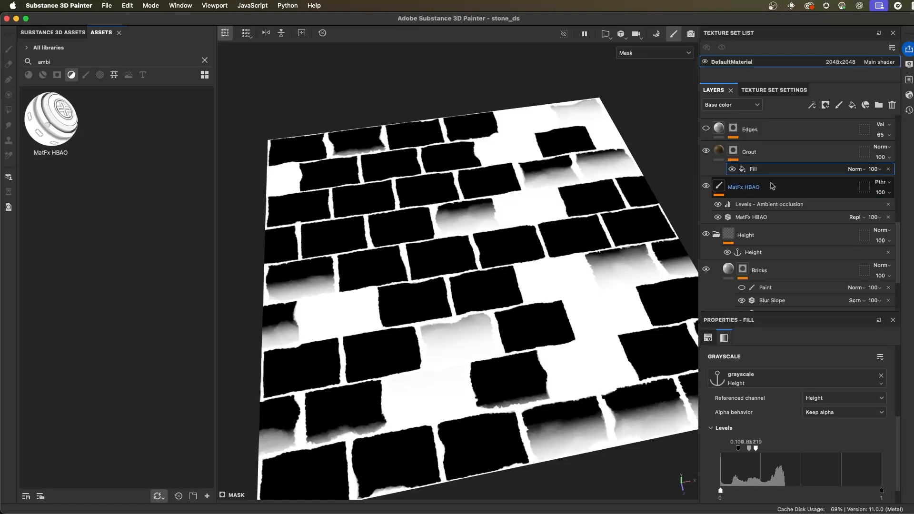
pyautogui.click(714, 428)
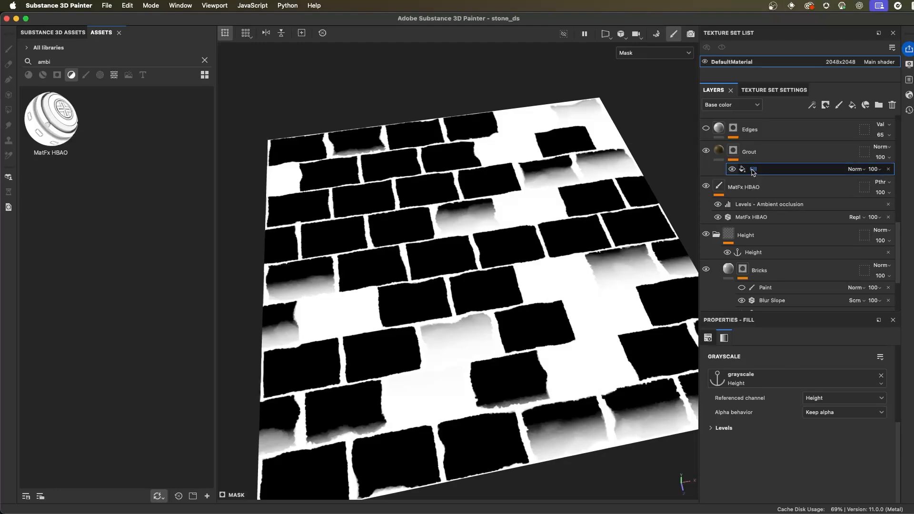
pyautogui.click(709, 428)
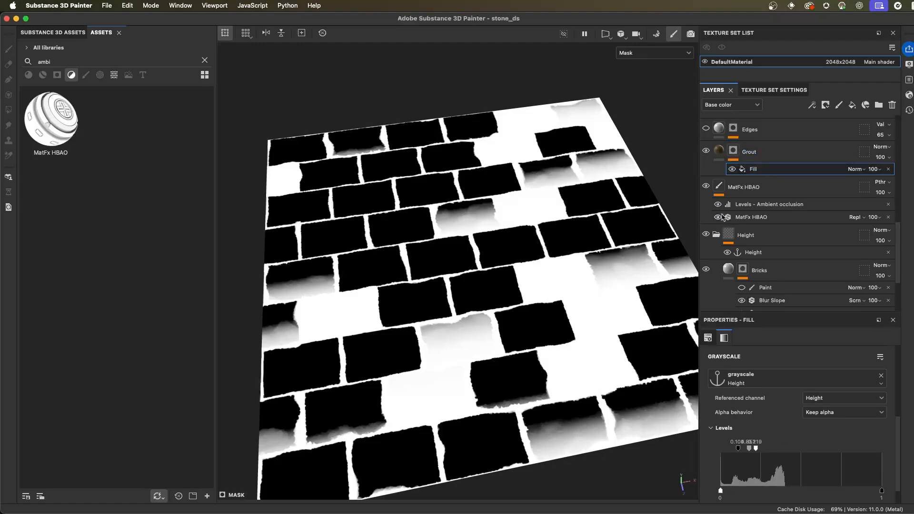
# Return the viewport to the full material and set the white input of the Grout Fill's Levels to 0.298
pyautogui.scroll(1, 544, 306)
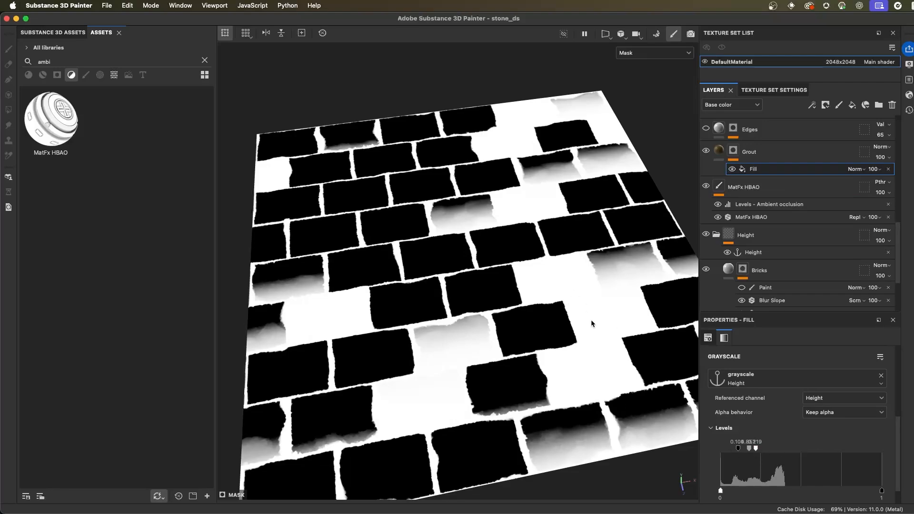
pyautogui.press('m')
pyautogui.keyDown('alt'); pyautogui.moveTo(590, 320); pyautogui.dragTo(409, 305); pyautogui.keyUp('alt')
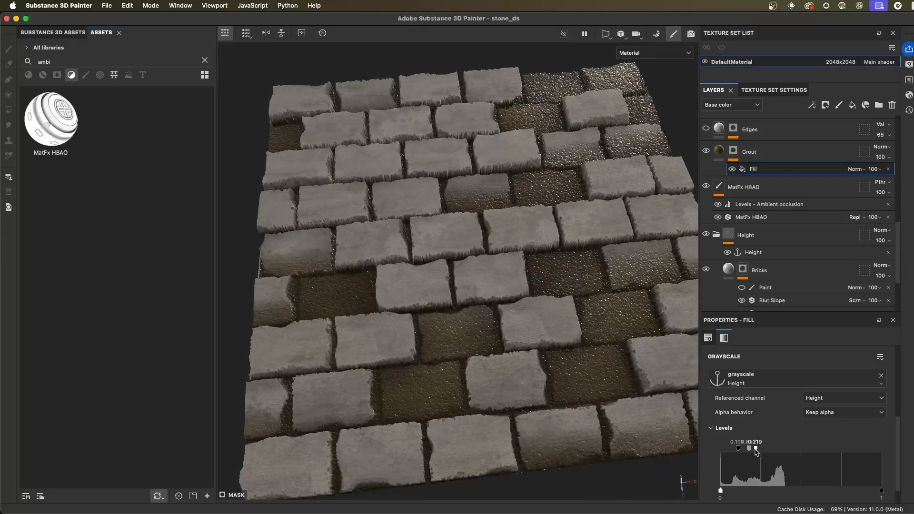
pyautogui.moveTo(757, 451)
pyautogui.mouseDown()
pyautogui.moveTo(768, 452)
pyautogui.moveTo(727, 452)
pyautogui.moveTo(780, 453)
pyautogui.mouseUp()
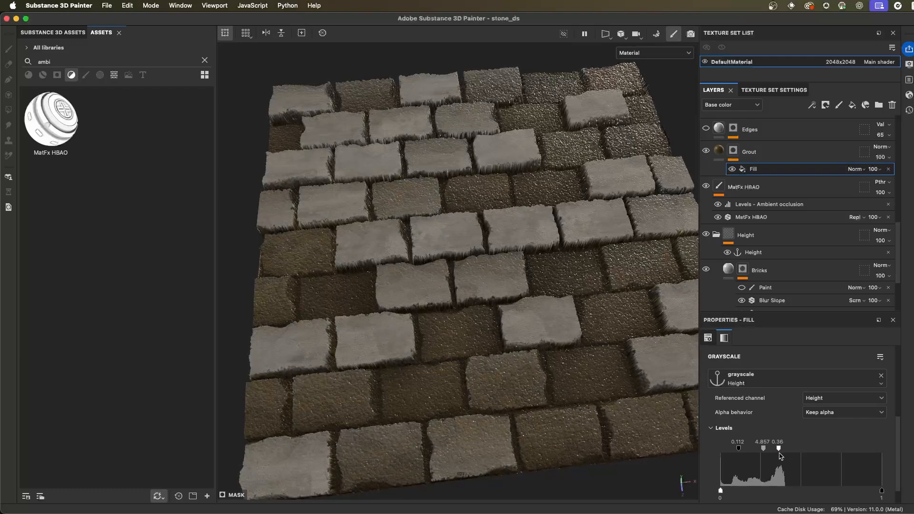
pyautogui.press('super+z')
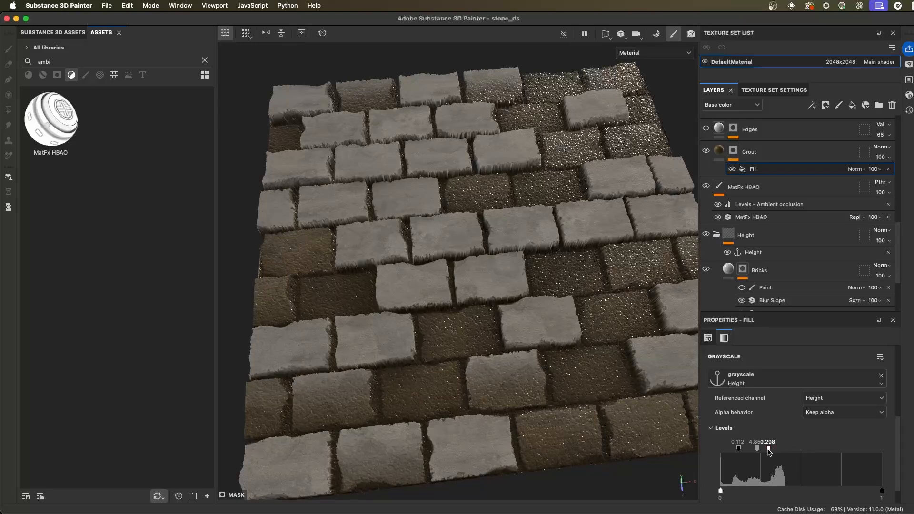
# Examine the Bricks mask on its own and compare it with the full material
pyautogui.scroll(-3, 778, 299)
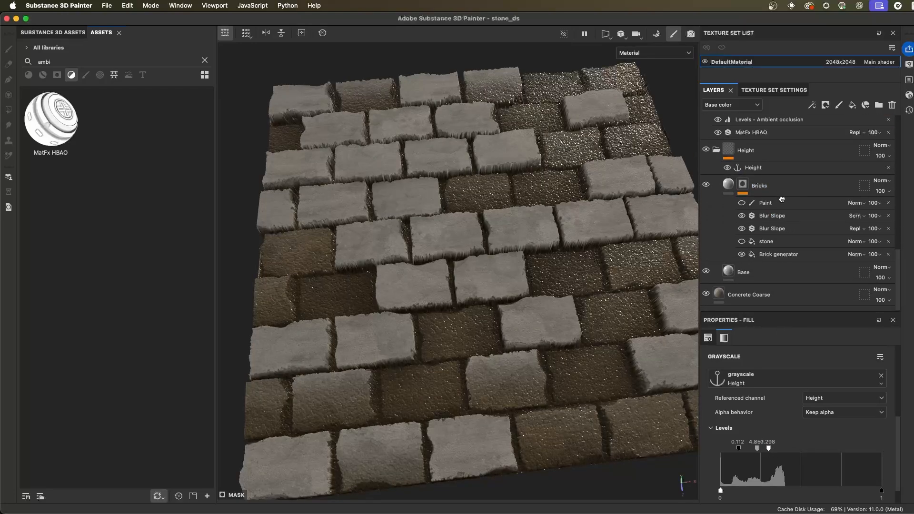
pyautogui.click(743, 185)
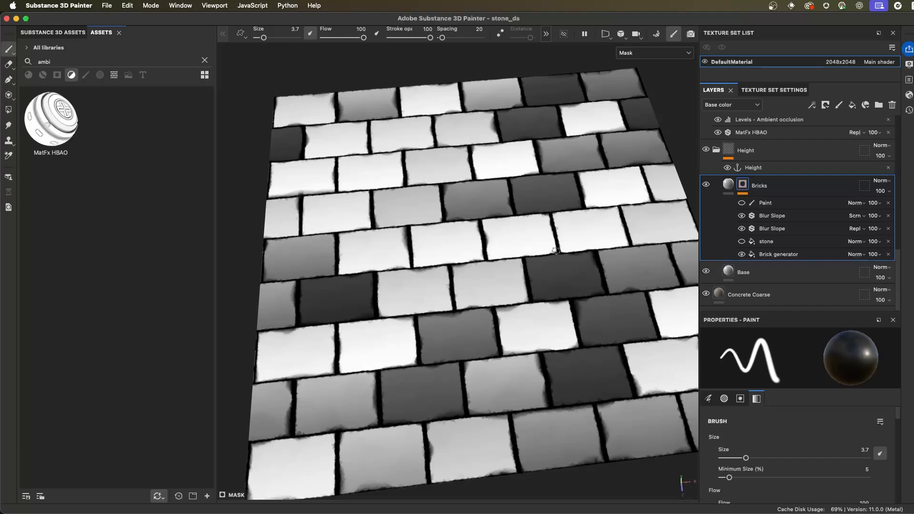
pyautogui.press('m')
pyautogui.keyDown('alt'); pyautogui.moveTo(556, 251); pyautogui.dragTo(573, 307); pyautogui.keyUp('alt')
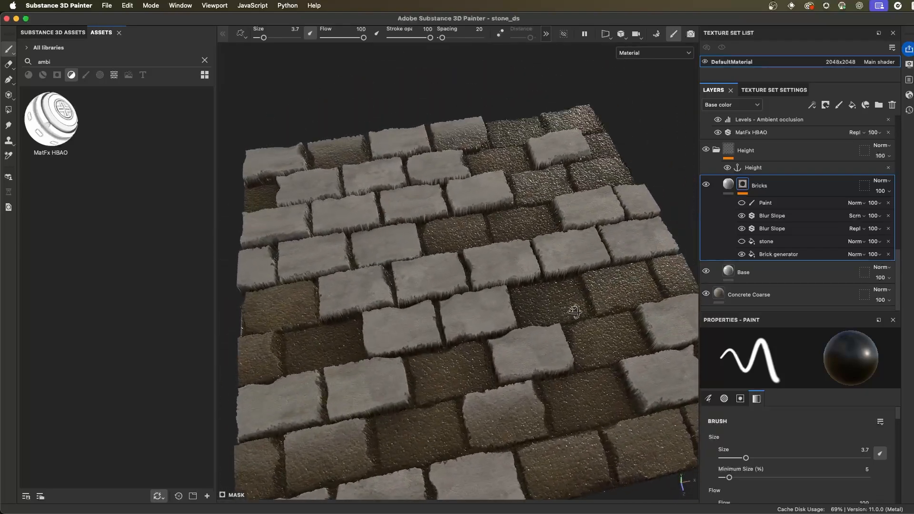
# Make the Edges layer visible and view its effect on the stones up close
pyautogui.scroll(5, 790, 191)
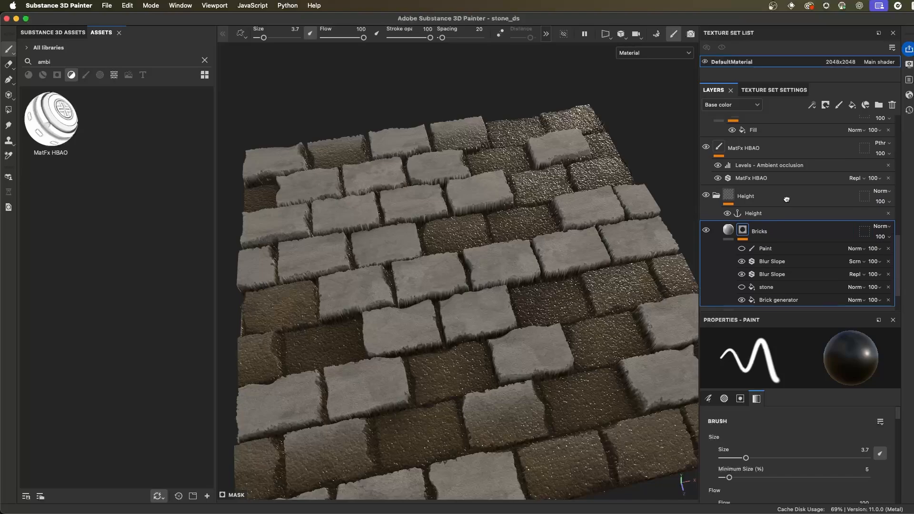
pyautogui.scroll(1, 707, 199)
pyautogui.click(706, 198)
pyautogui.moveTo(539, 311)
pyautogui.keyDown('alt'); pyautogui.mouseDown(button='right')
pyautogui.moveTo(495, 320)
pyautogui.moveTo(553, 330)
pyautogui.moveTo(484, 257)
pyautogui.moveTo(463, 257)
pyautogui.mouseUp(button='right'); pyautogui.keyUp('alt')
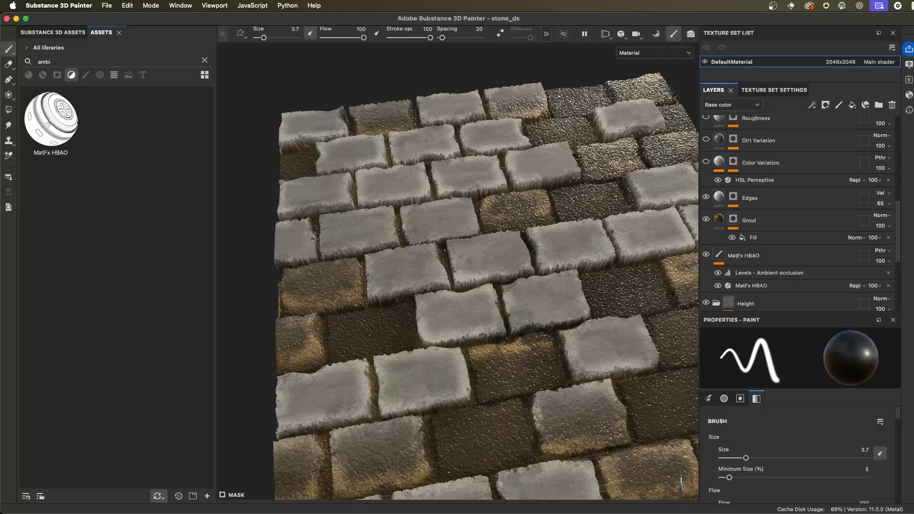
# Limit the Edges fill layer to the color channel only, with more room for its properties
pyautogui.click(750, 198)
pyautogui.click(719, 199)
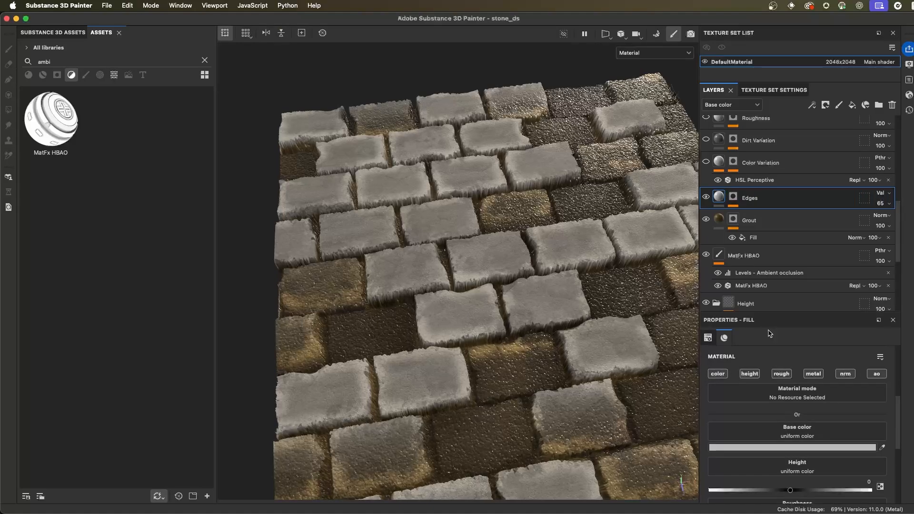
pyautogui.moveTo(767, 315); pyautogui.dragTo(768, 239)
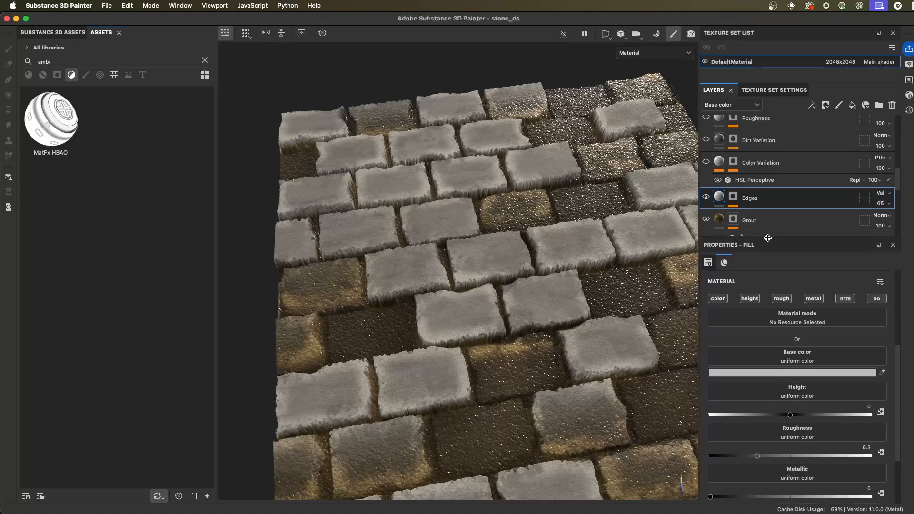
pyautogui.click(718, 299)
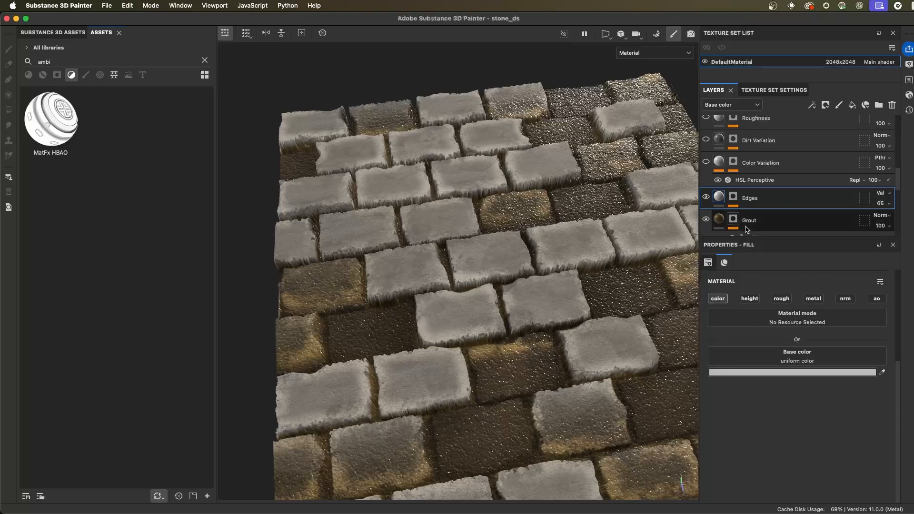
# Isolate the Edges mask, hide its ratio_grunge_rust_fine and Mask Outline effects, and open the settings of its Fill effect
pyautogui.keyDown('alt'); pyautogui.click(734, 199); pyautogui.keyUp('alt')
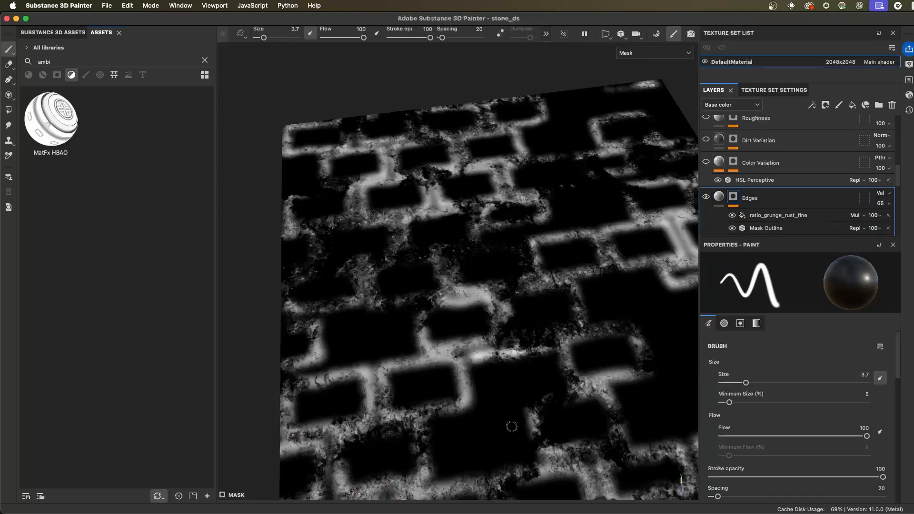
pyautogui.scroll(-2, 733, 196)
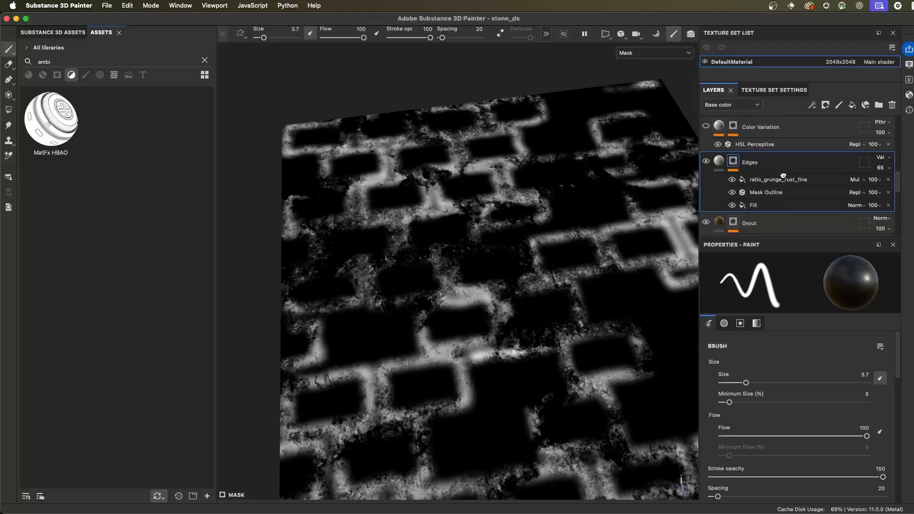
pyautogui.click(760, 204)
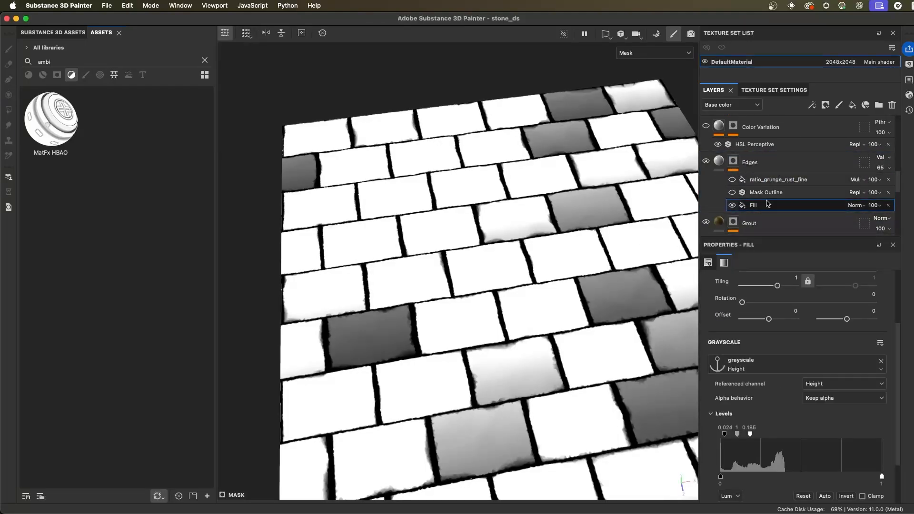
pyautogui.click(812, 105)
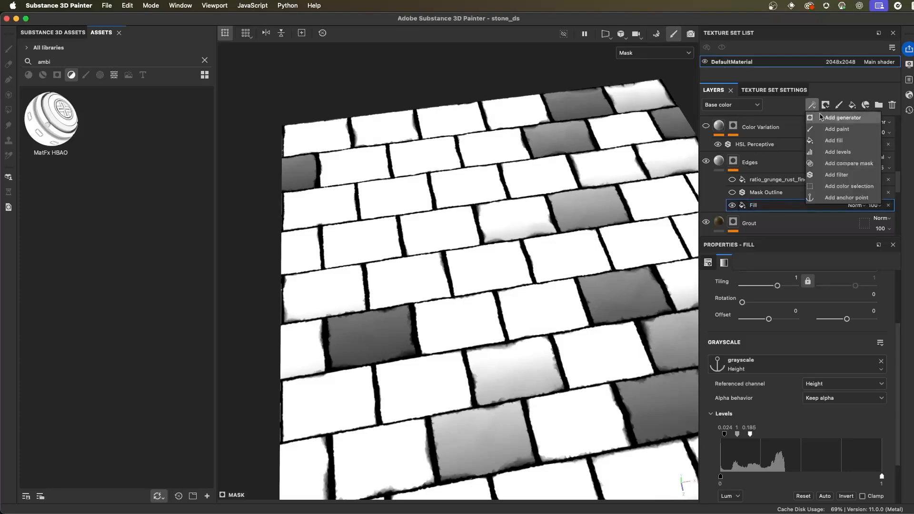
pyautogui.click(757, 207)
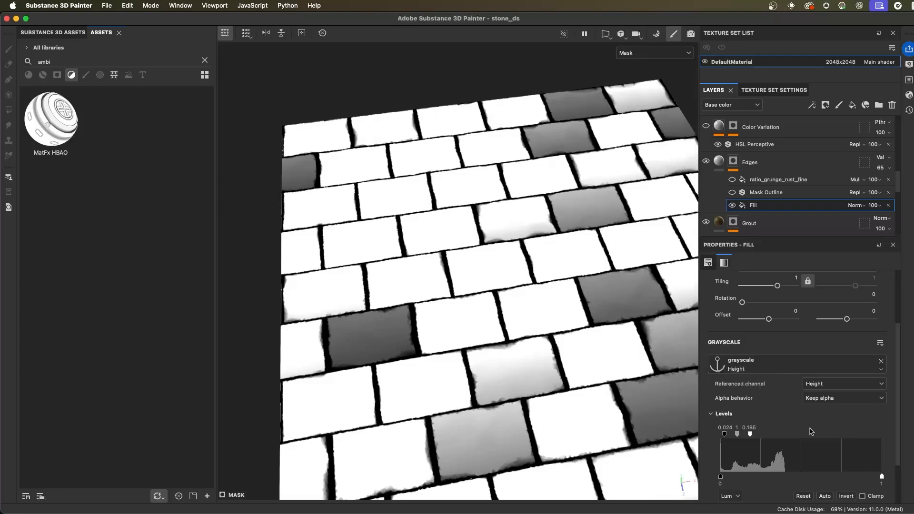
# Try toggling the inversion of the Edges Fill's Levels and widening their input range to 0–0.953
pyautogui.scroll(-2, 813, 432)
pyautogui.scroll(-1, 794, 468)
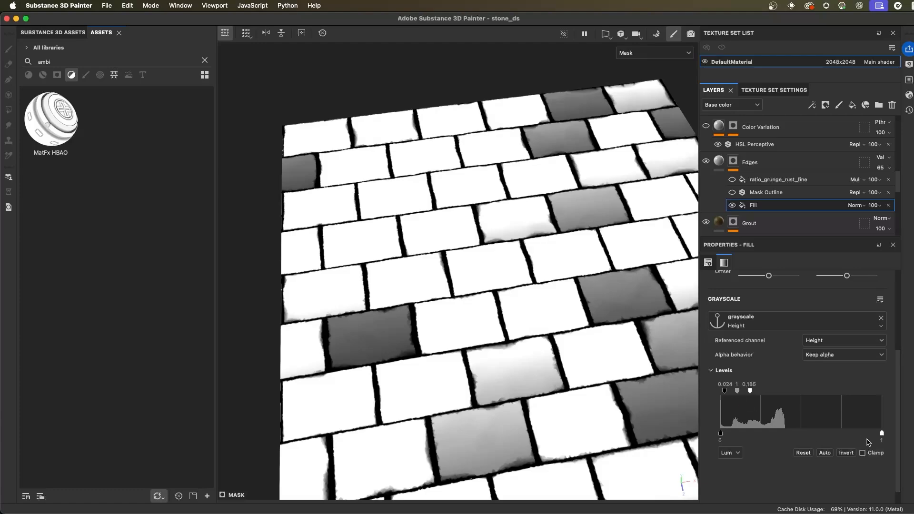
pyautogui.click(846, 453)
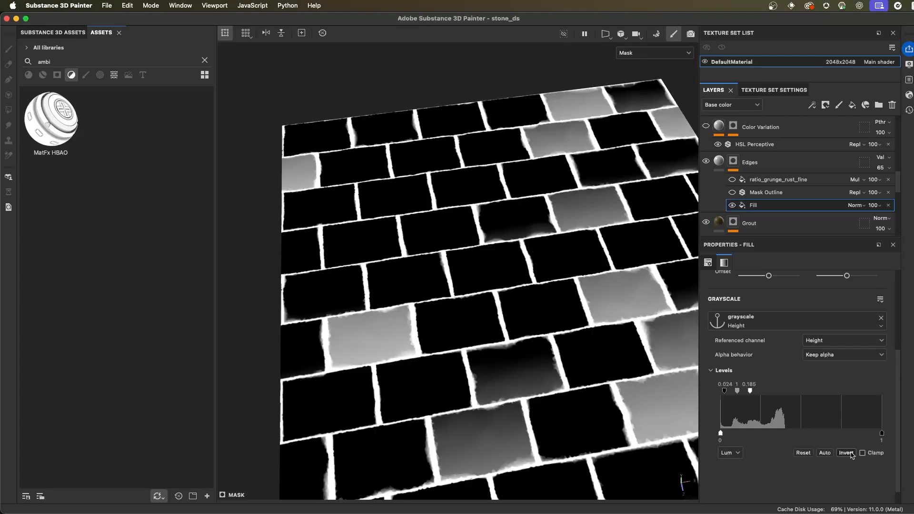
pyautogui.click(849, 454)
pyautogui.moveTo(750, 391); pyautogui.dragTo(874, 391)
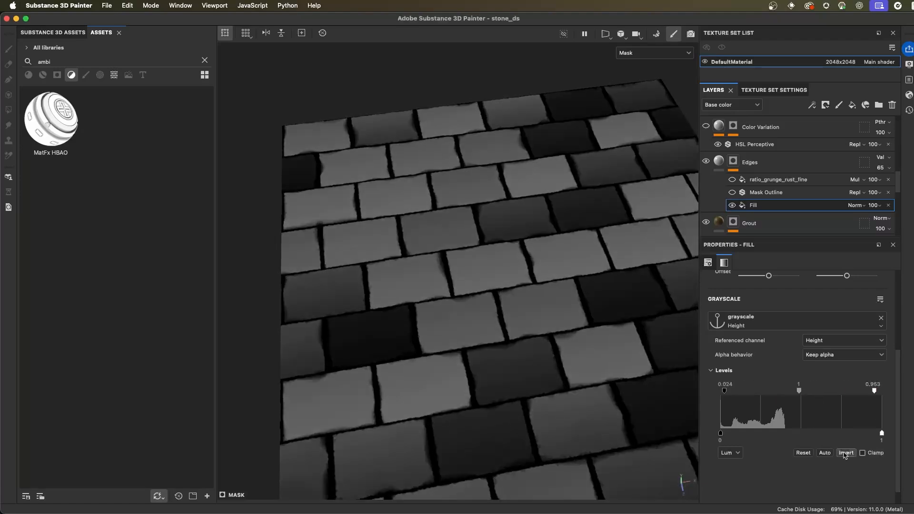
pyautogui.click(845, 453)
pyautogui.moveTo(721, 389); pyautogui.dragTo(719, 390)
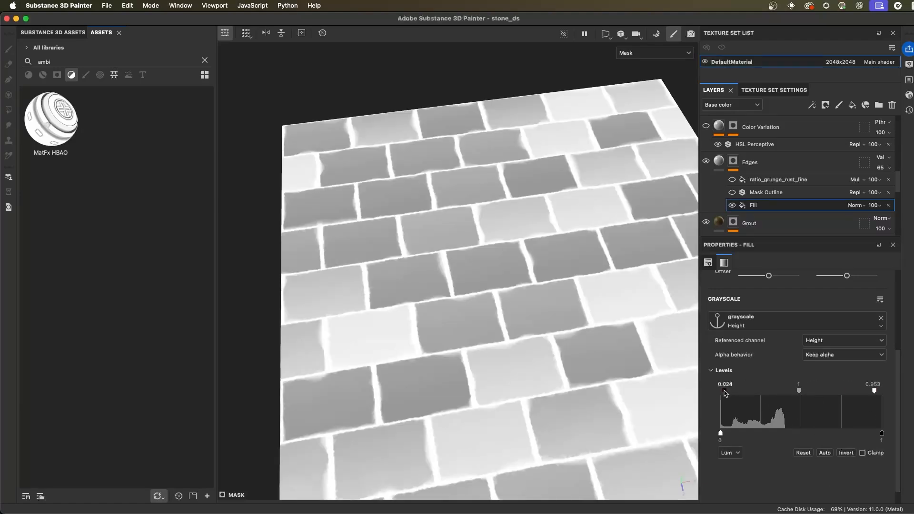
pyautogui.click(847, 453)
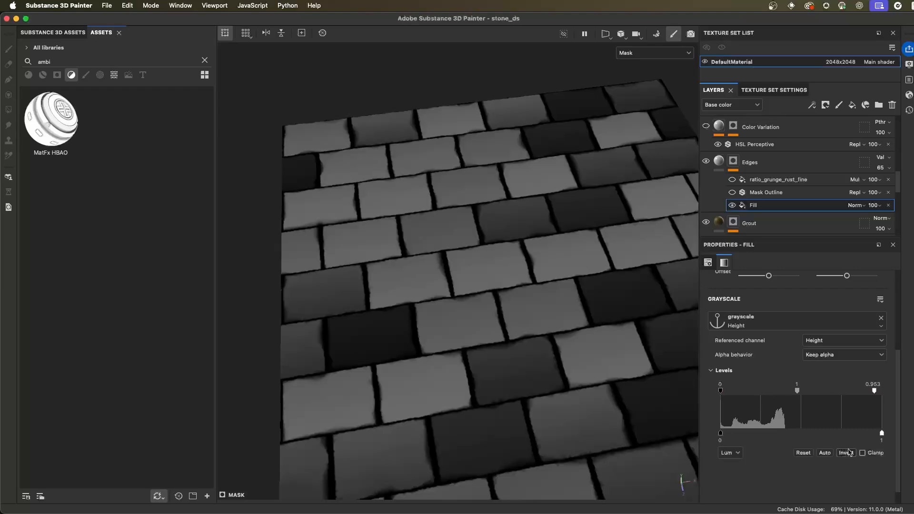
# Try the inverted Levels of the Edges Fill at full input range and with the black input raised to 0.097
pyautogui.moveTo(874, 390); pyautogui.dragTo(881, 390)
pyautogui.click(846, 453)
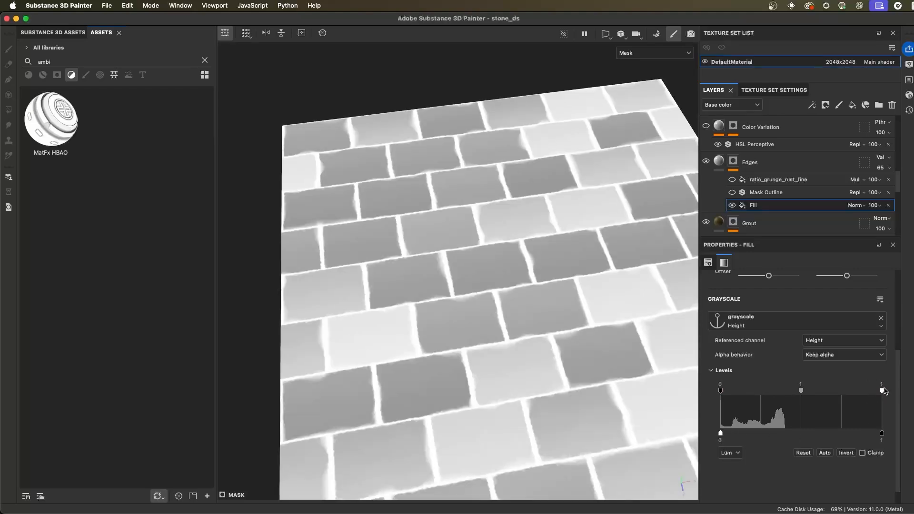
pyautogui.moveTo(882, 391); pyautogui.dragTo(736, 391)
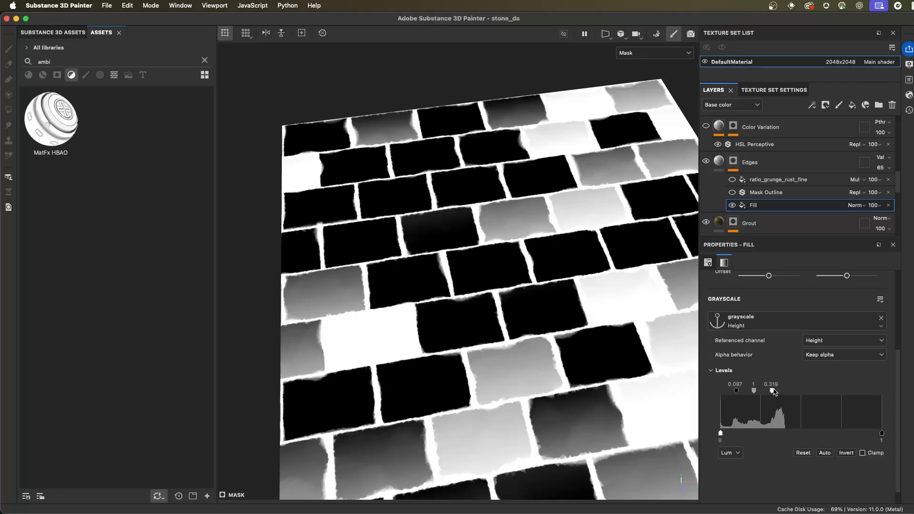
pyautogui.moveTo(771, 390); pyautogui.dragTo(768, 391)
# Undo all the trial Levels changes on the Edges mask's Fill
pyautogui.press('super+z')
pyautogui.press('super+z')
pyautogui.press('super+z')
pyautogui.press('super+z')
pyautogui.press('super+z')
pyautogui.press('super+z')
pyautogui.press('super+z')
pyautogui.press('super+z')
pyautogui.press('super+z')
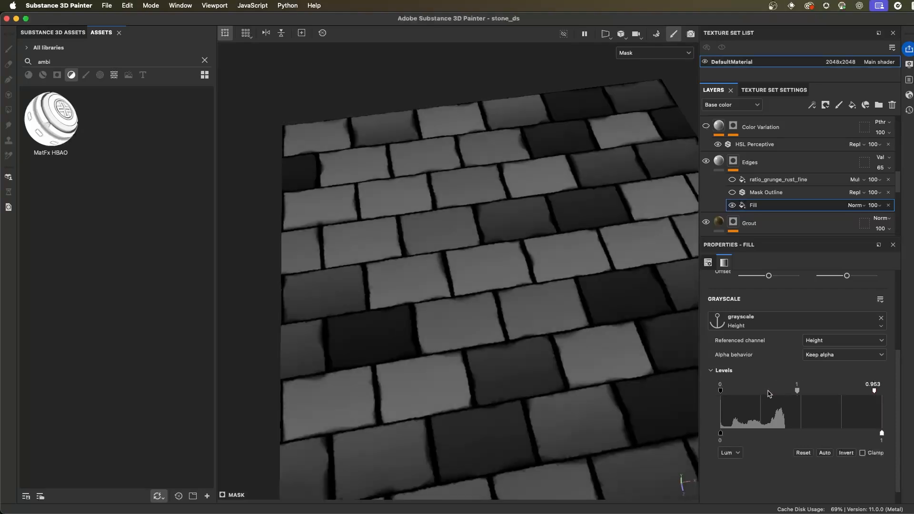
pyautogui.press('super+z')
pyautogui.press('super+z')
pyautogui.press('super+z')
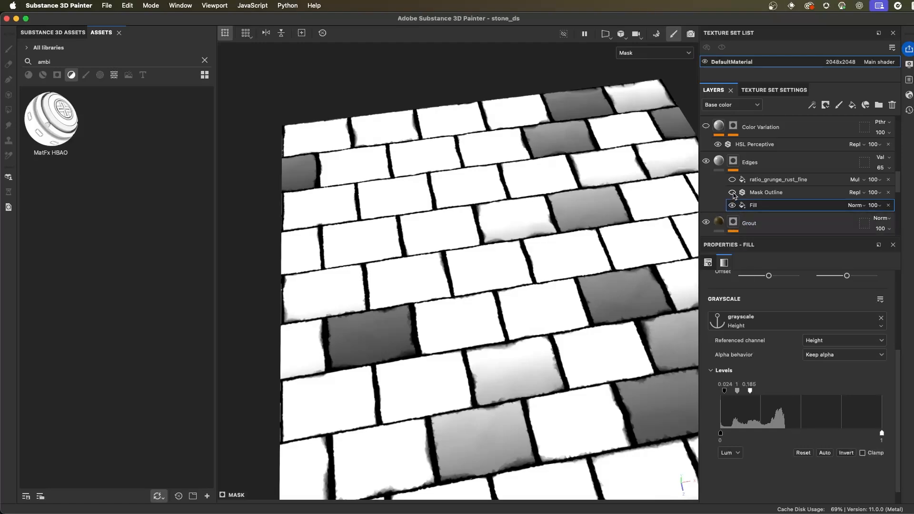
# Open the settings of the Mask Outline filter in the Edges mask and turn the filter back on
pyautogui.click(757, 192)
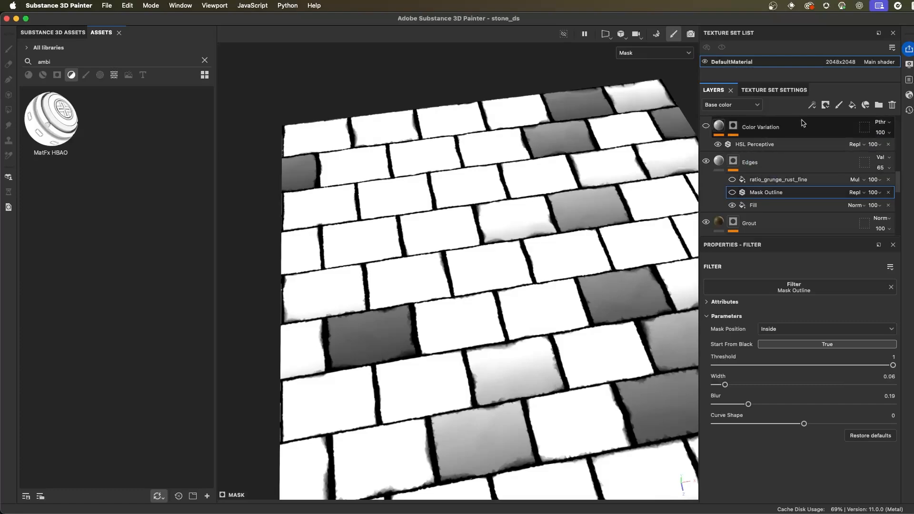
pyautogui.click(812, 105)
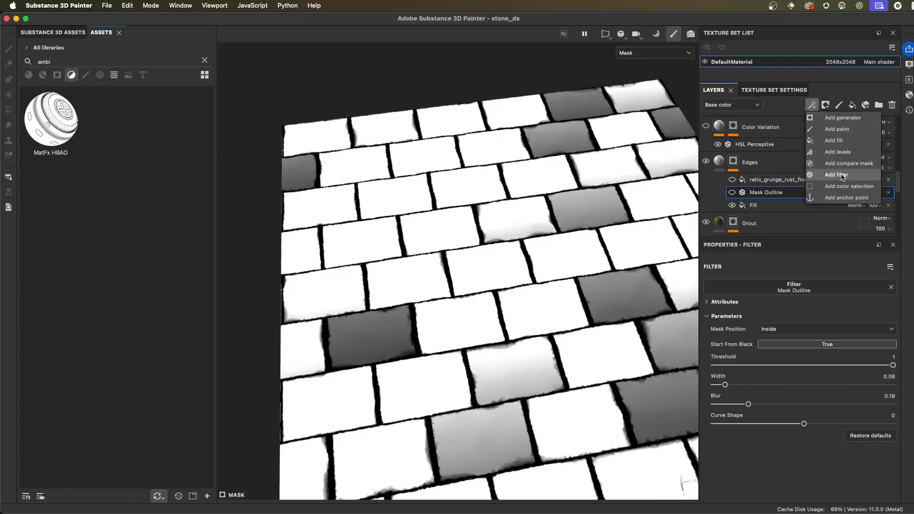
pyautogui.click(748, 195)
pyautogui.click(733, 193)
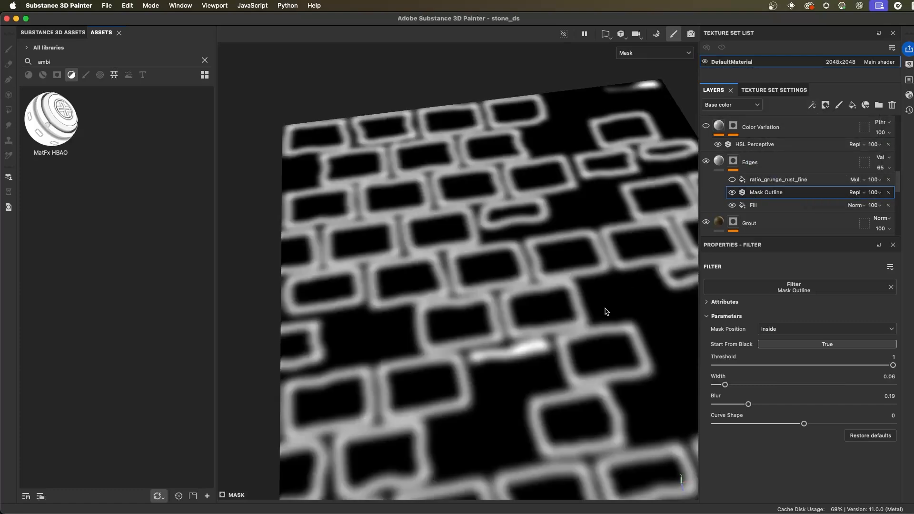
# Keep the Mask Outline position at Inside and set its threshold to 0.95 and its width to 0.07
pyautogui.click(770, 329)
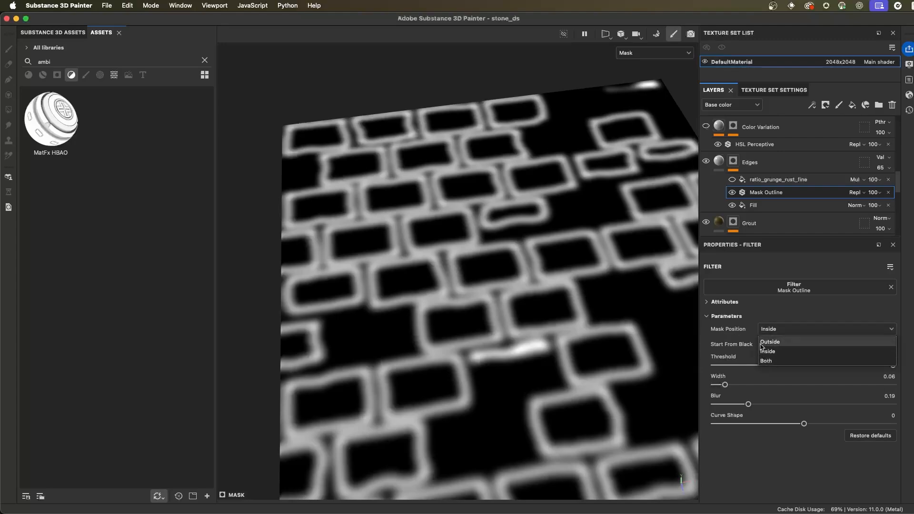
pyautogui.click(771, 334)
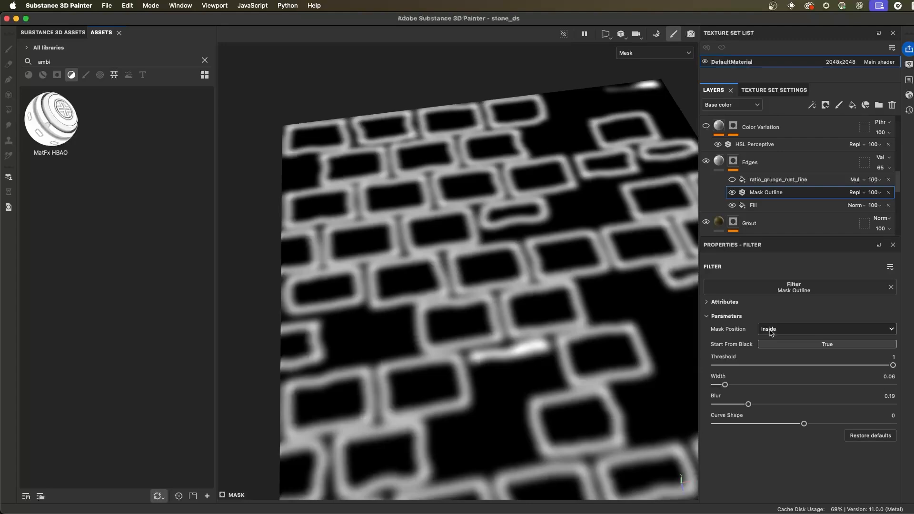
pyautogui.moveTo(890, 365); pyautogui.dragTo(884, 368)
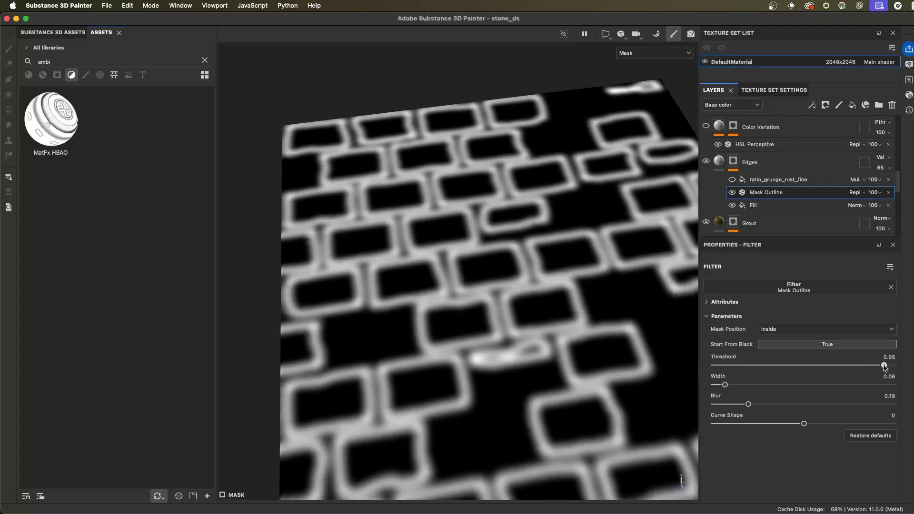
pyautogui.moveTo(725, 385); pyautogui.dragTo(726, 387)
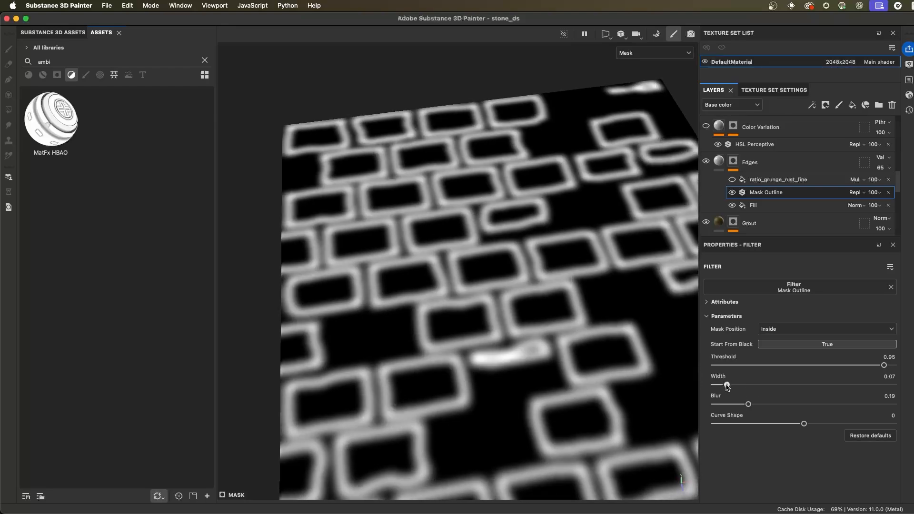
# Show the full material and examine the outlined brick edges up close
pyautogui.press('m')
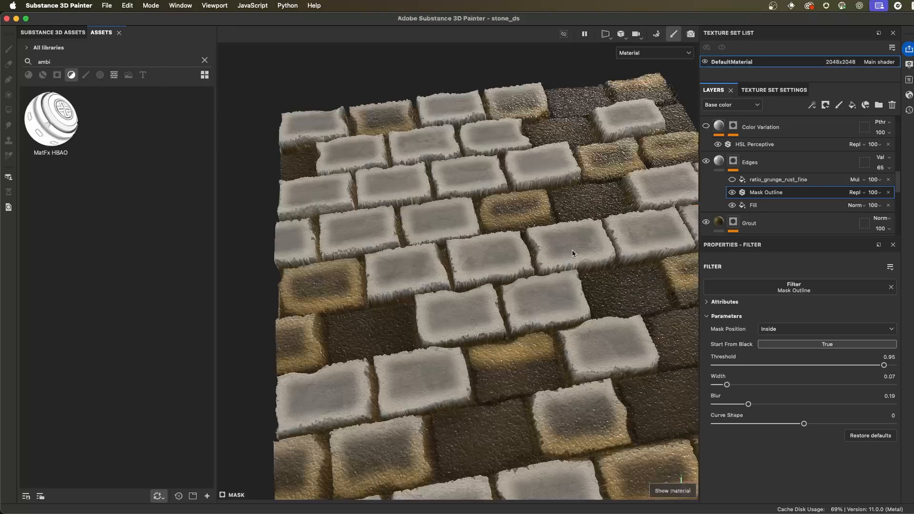
pyautogui.keyDown('alt'); pyautogui.moveTo(594, 285); pyautogui.dragTo(603, 282); pyautogui.keyUp('alt')
pyautogui.keyDown('alt'); pyautogui.moveTo(591, 280); pyautogui.dragTo(565, 277, button='middle'); pyautogui.keyUp('alt')
pyautogui.keyDown('alt'); pyautogui.moveTo(565, 277); pyautogui.dragTo(608, 291, button='right'); pyautogui.keyUp('alt')
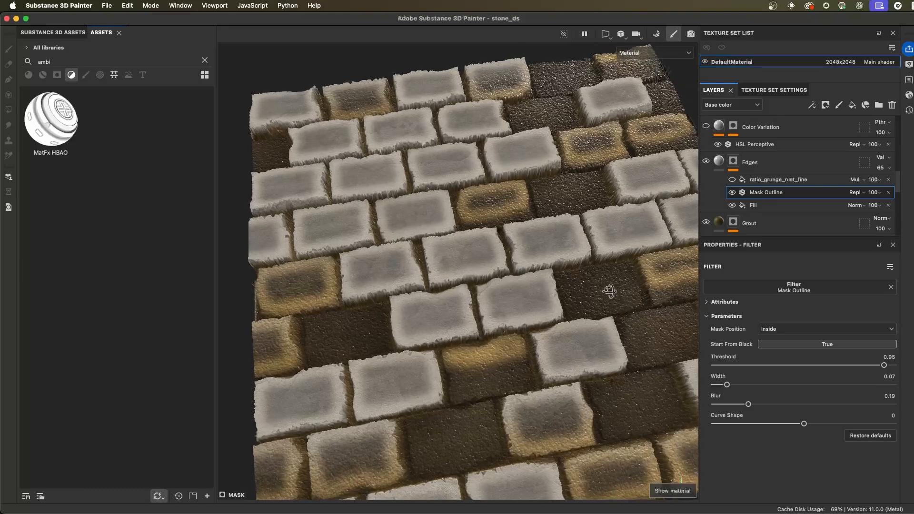
# Compare the bricks with the Edges mask's Mask Outline filter off and on, and select the mask's Fill
pyautogui.moveTo(552, 255)
pyautogui.keyDown('alt'); pyautogui.mouseDown()
pyautogui.moveTo(514, 300)
pyautogui.moveTo(547, 267)
pyautogui.mouseUp(); pyautogui.keyUp('alt')
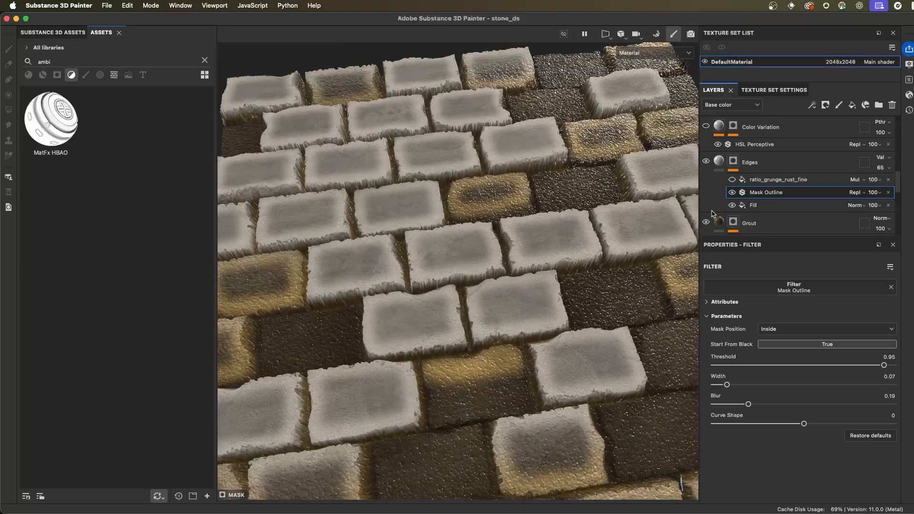
pyautogui.click(732, 192)
pyautogui.click(750, 209)
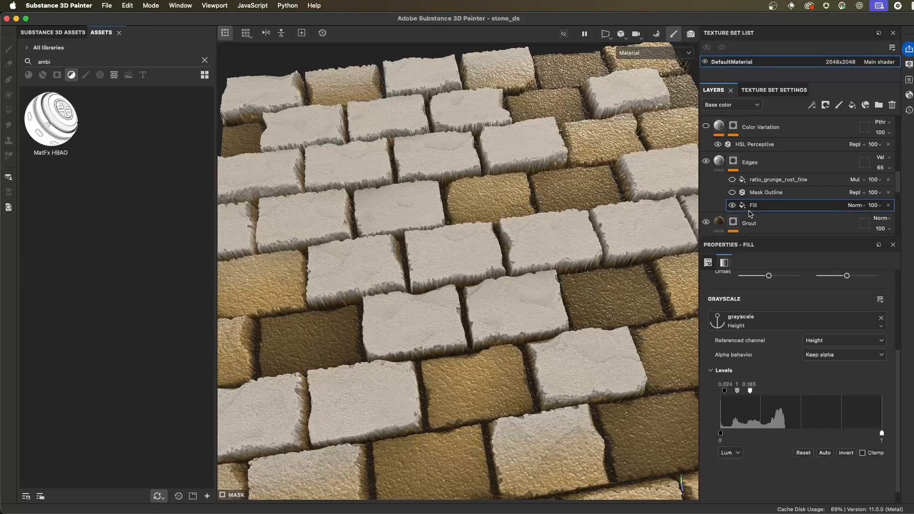
pyautogui.click(732, 193)
pyautogui.moveTo(578, 309)
pyautogui.keyDown('alt'); pyautogui.mouseDown()
pyautogui.moveTo(508, 301)
pyautogui.moveTo(516, 268)
pyautogui.moveTo(577, 310)
pyautogui.mouseUp(); pyautogui.keyUp('alt')
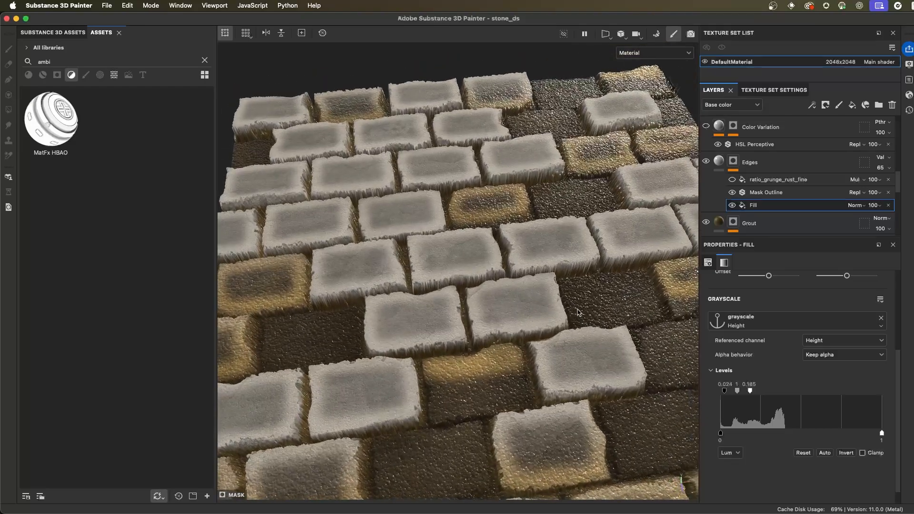
# Turn on the ratio_grunge_rust_fine fill in the Edges mask and view more of the paving surface
pyautogui.click(738, 181)
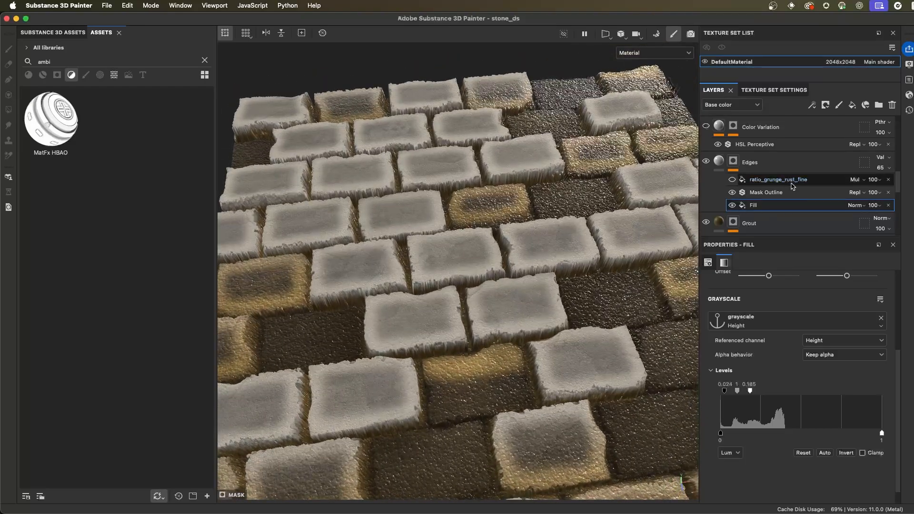
pyautogui.click(733, 179)
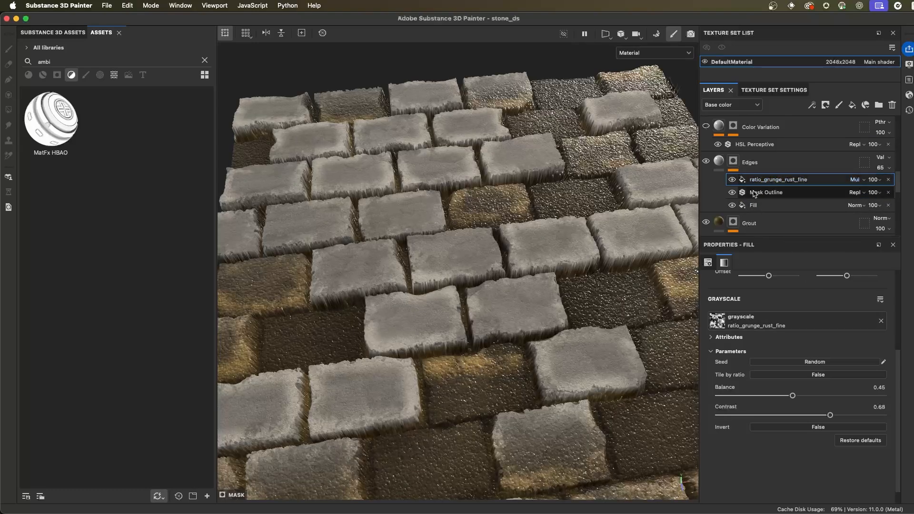
pyautogui.scroll(-3, 574, 304)
pyautogui.scroll(-2, 543, 261)
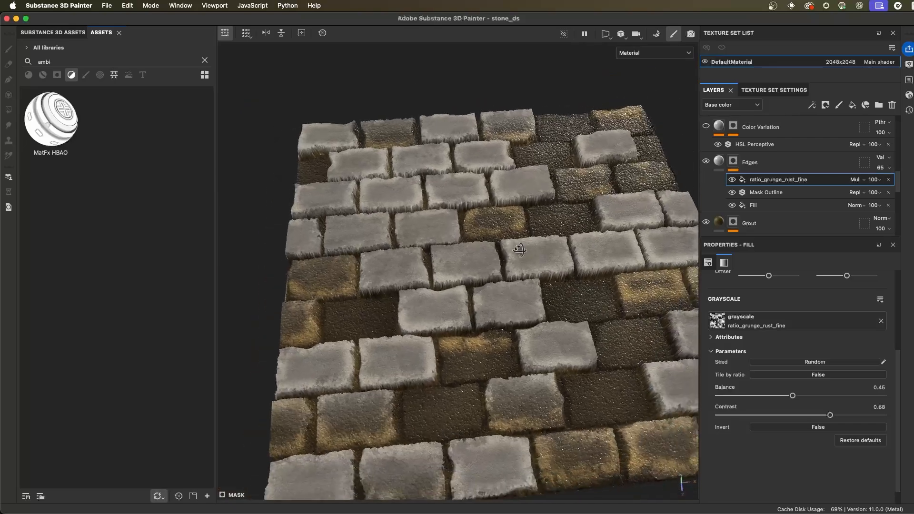
# Turn on the Color Variation layer after comparing the bricks with and without it, and open its fill settings
pyautogui.scroll(3, 773, 190)
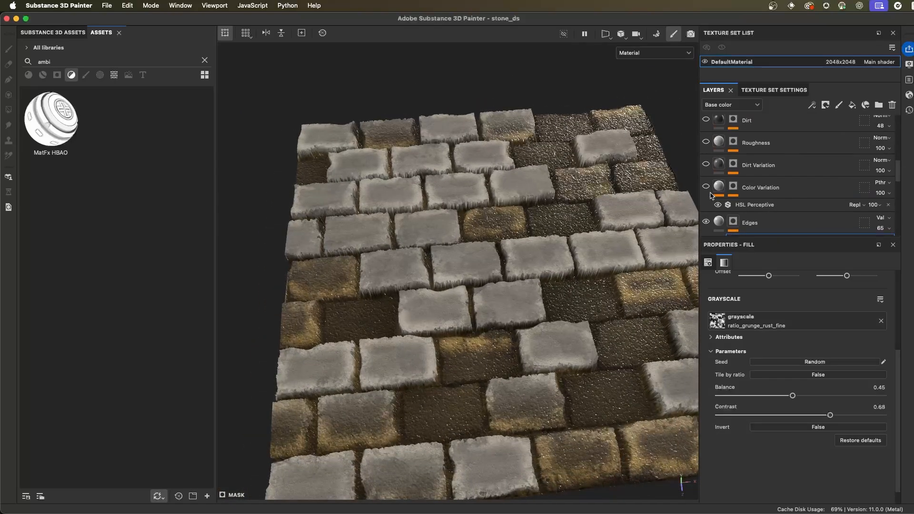
pyautogui.click(748, 191)
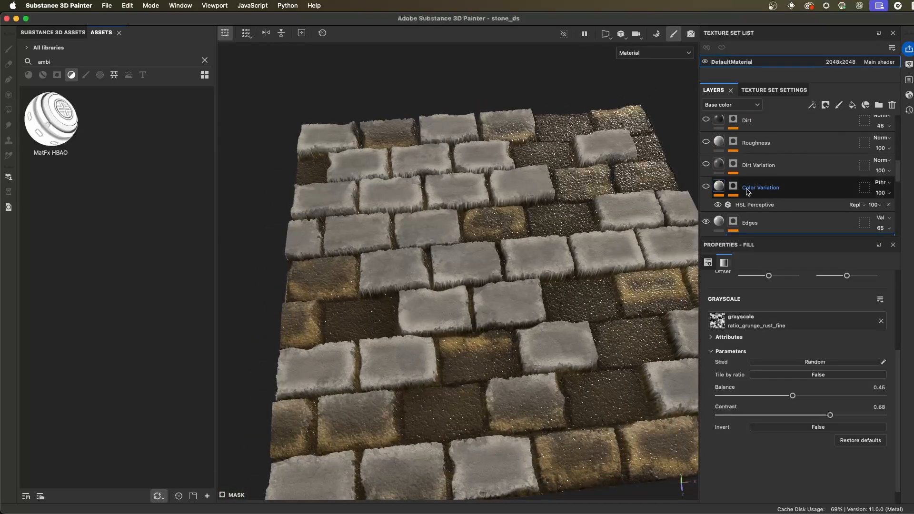
pyautogui.click(706, 186)
pyautogui.click(707, 187)
pyautogui.click(706, 186)
pyautogui.click(707, 187)
pyautogui.click(706, 187)
pyautogui.click(706, 187)
pyautogui.click(719, 188)
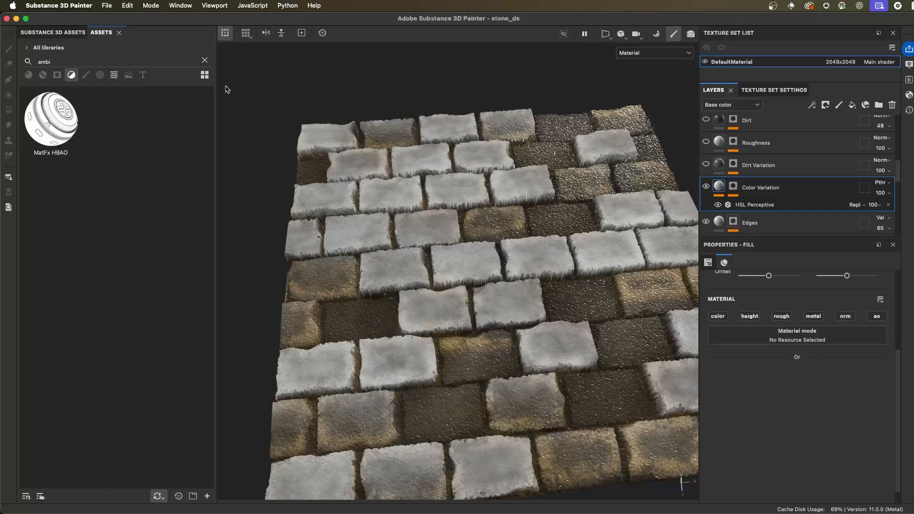
# Search the filter assets for "hsl" and add HSL Perceptive as its own layer above Color Variation
pyautogui.click(199, 65)
pyautogui.click(204, 61)
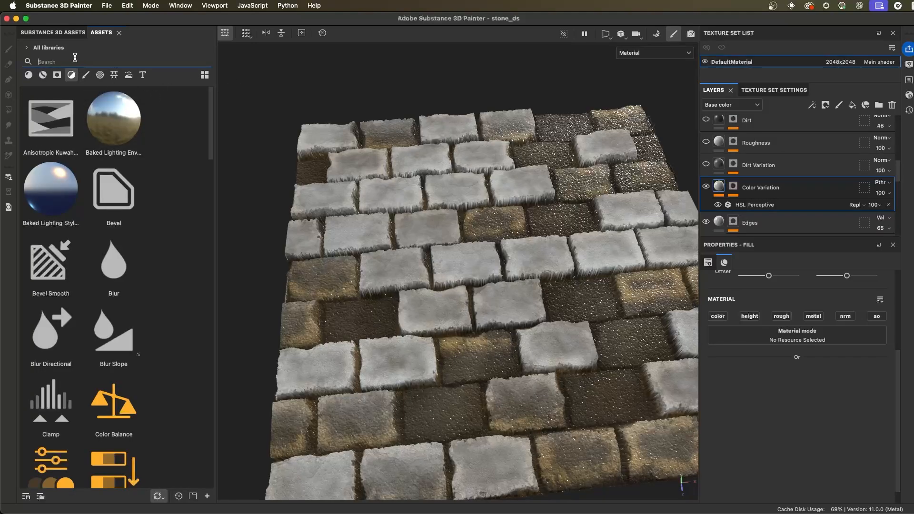
pyautogui.write('hsl')
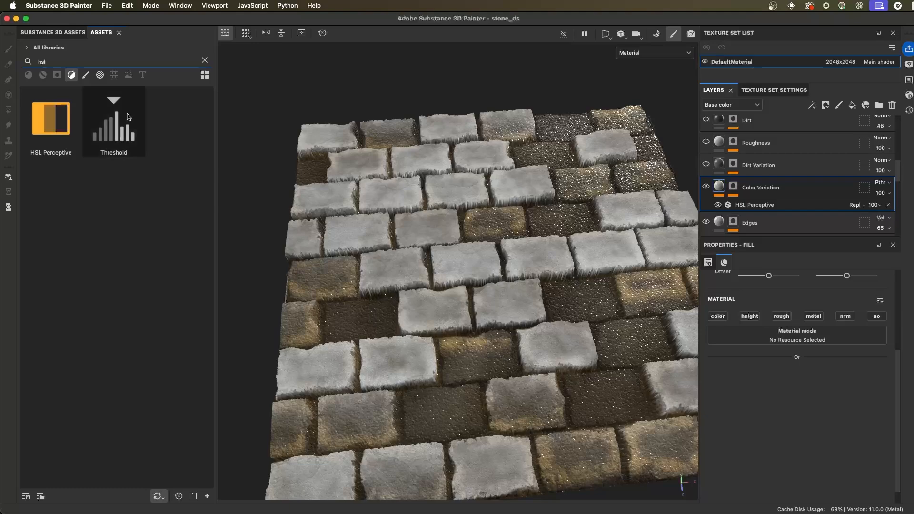
pyautogui.moveTo(48, 123); pyautogui.dragTo(760, 179)
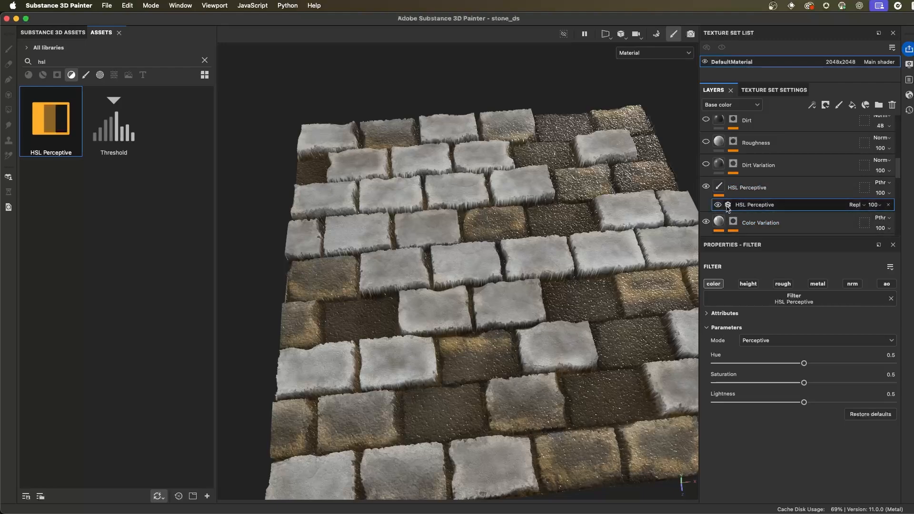
# Switch the layer stack's displayed channel to Metallic and back to Base color, and look through the layers below
pyautogui.click(739, 106)
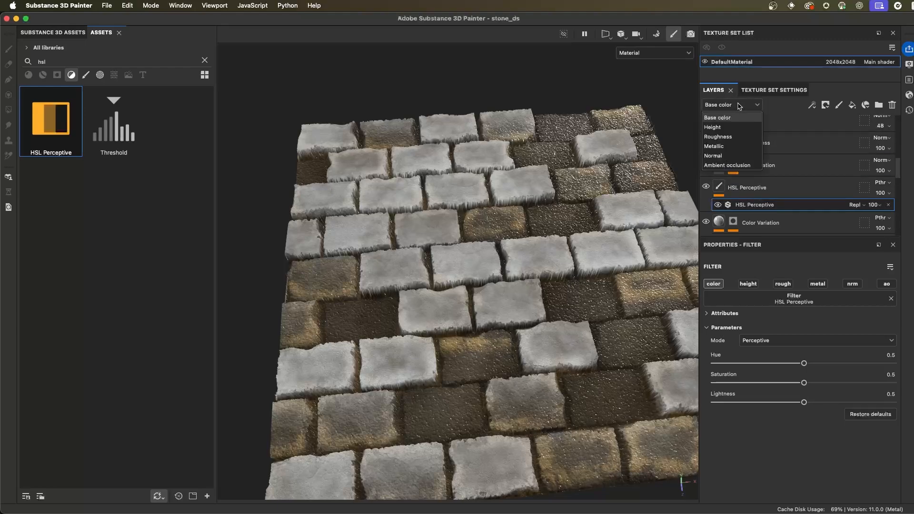
pyautogui.click(732, 146)
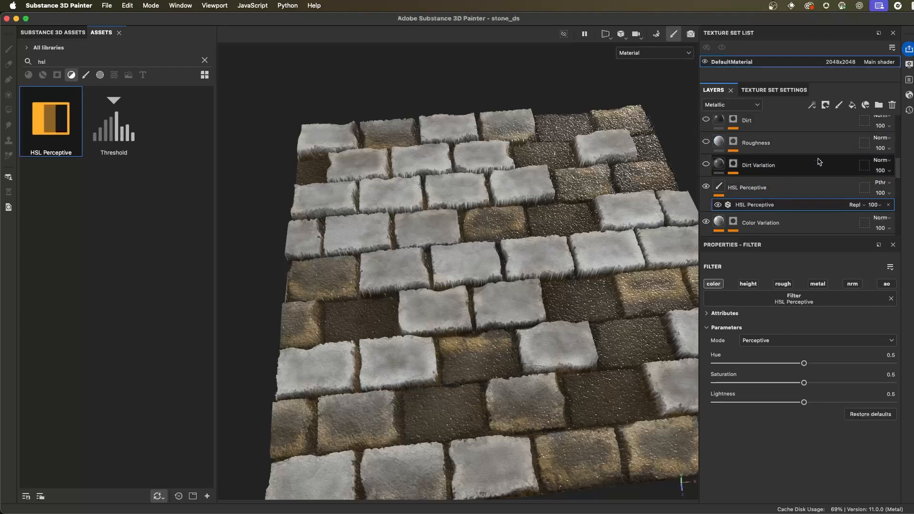
pyautogui.click(719, 105)
pyautogui.click(728, 116)
pyautogui.scroll(-6, 791, 187)
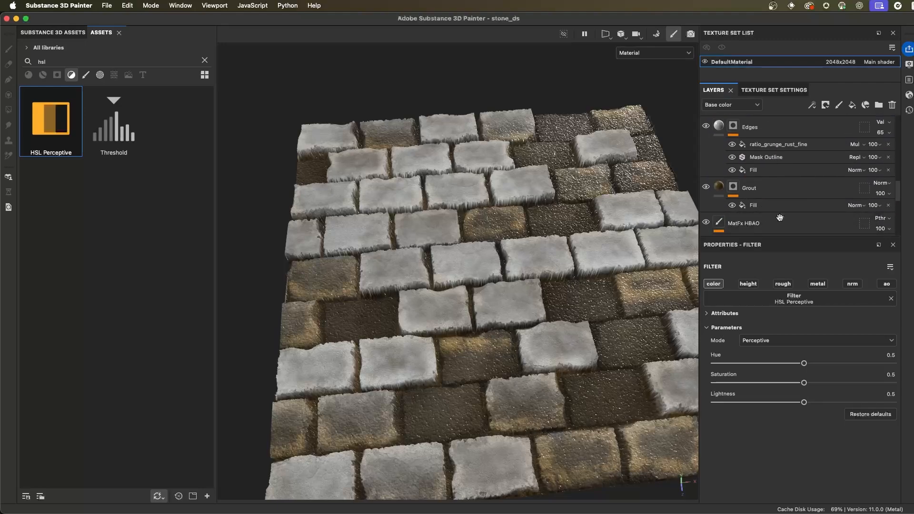
# Delete the separate HSL Perceptive layer above Color Variation
pyautogui.scroll(5, 789, 157)
pyautogui.click(782, 167)
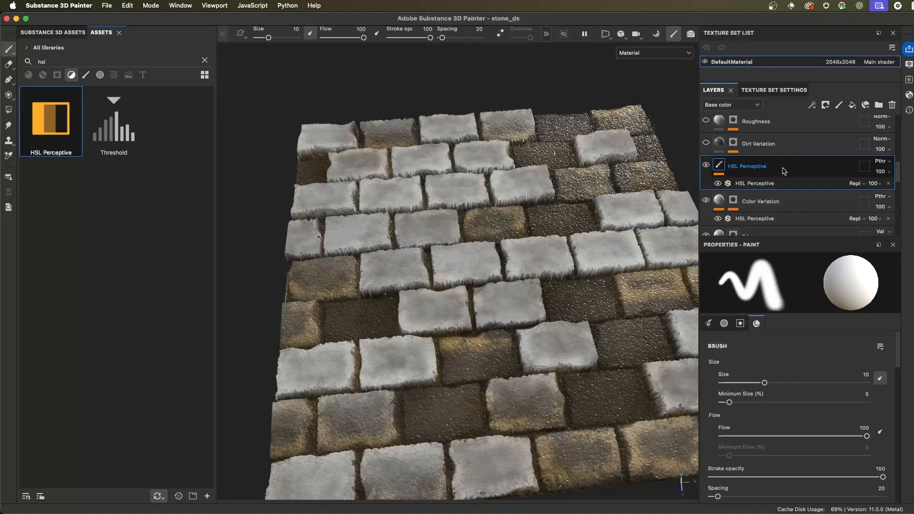
pyautogui.click(892, 106)
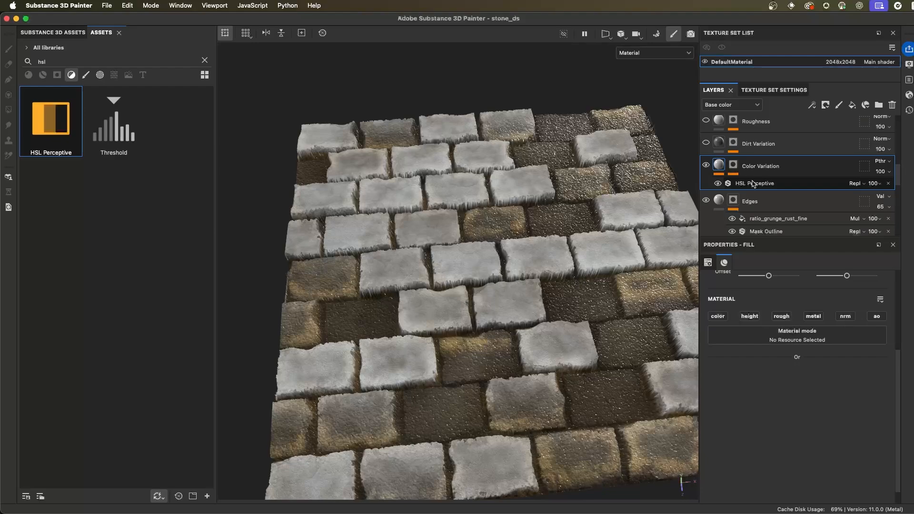
# View the Color Variation mask on its own, hide its Clouds 3 fill and open the height-anchored Fill's settings
pyautogui.click(749, 184)
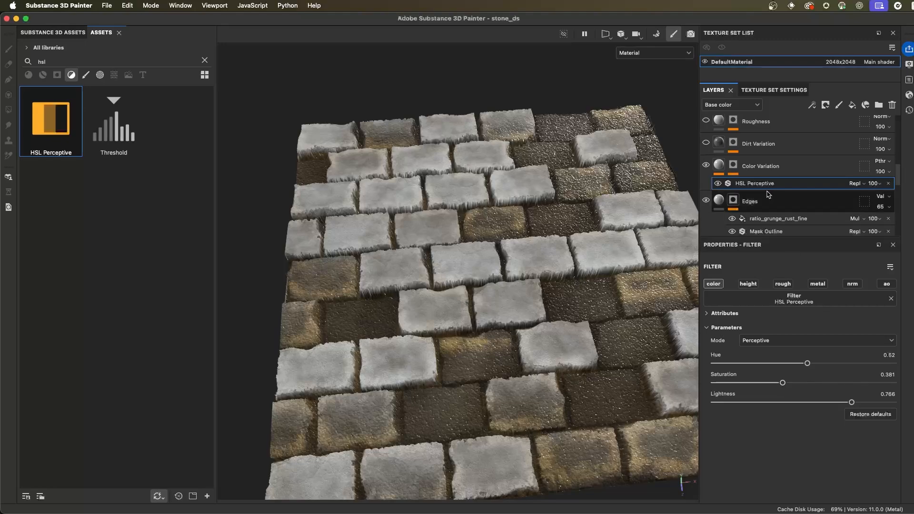
pyautogui.keyDown('alt'); pyautogui.click(736, 169); pyautogui.keyUp('alt')
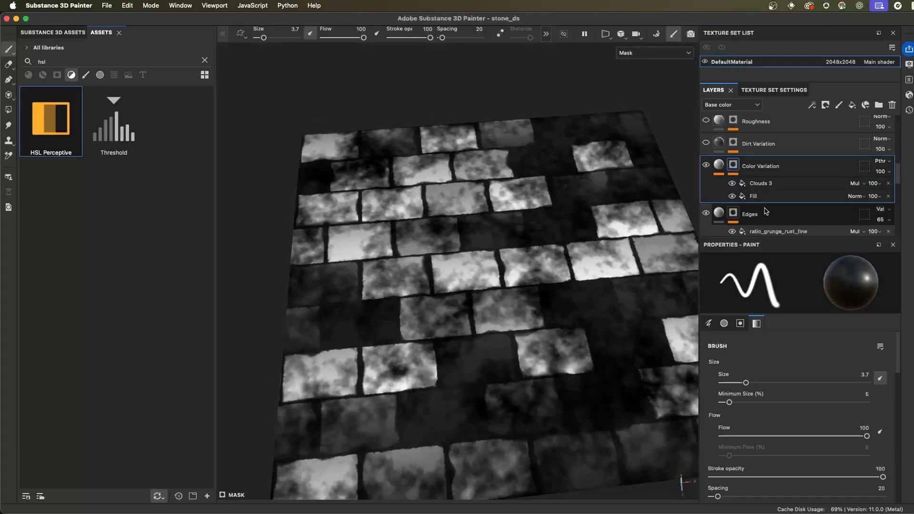
pyautogui.click(732, 183)
pyautogui.click(756, 199)
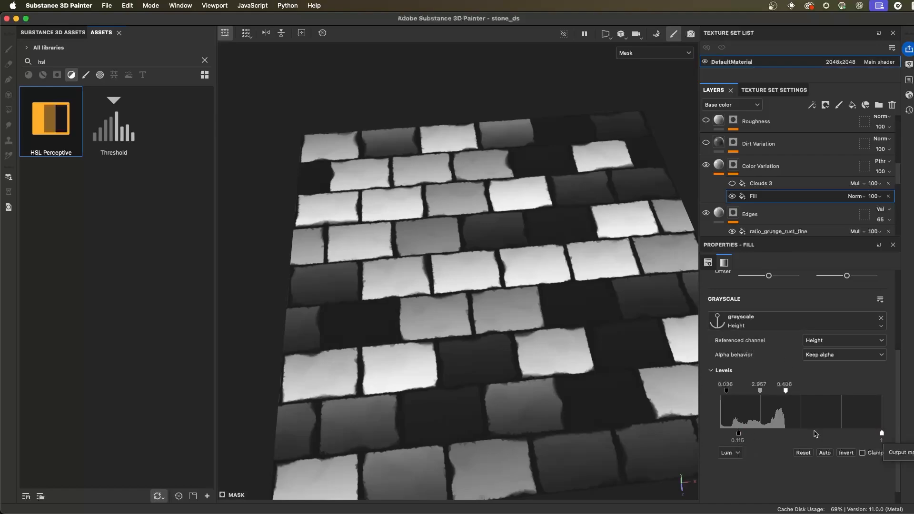
# Set the Color Variation mask Fill's Levels to input black 0.068, input white 0.383 and output minimum 0.015
pyautogui.moveTo(726, 392); pyautogui.dragTo(768, 396)
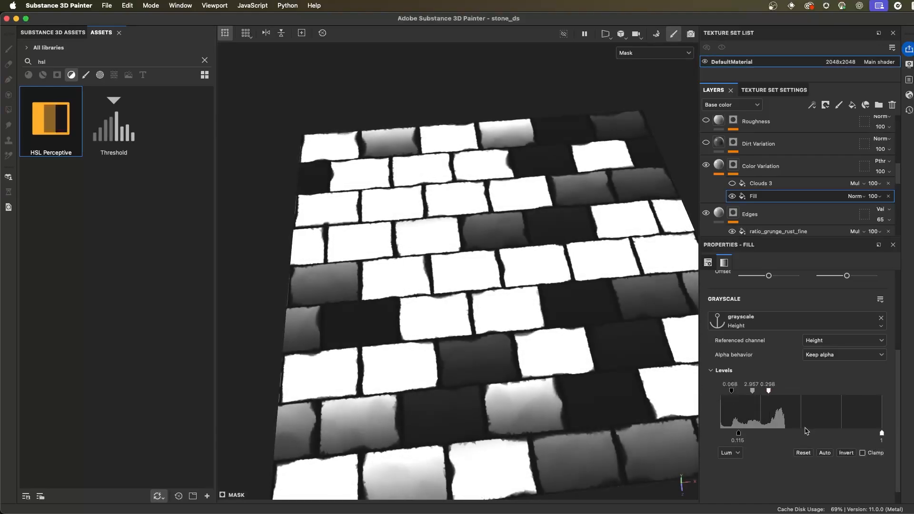
pyautogui.moveTo(880, 434)
pyautogui.mouseDown()
pyautogui.moveTo(795, 433)
pyautogui.moveTo(882, 438)
pyautogui.mouseUp()
pyautogui.moveTo(738, 435); pyautogui.dragTo(720, 433)
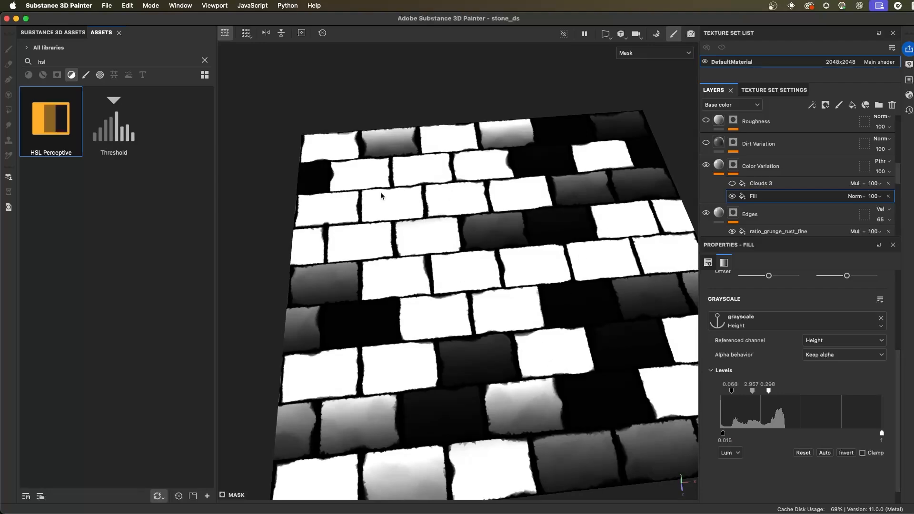
pyautogui.moveTo(768, 391); pyautogui.dragTo(782, 391)
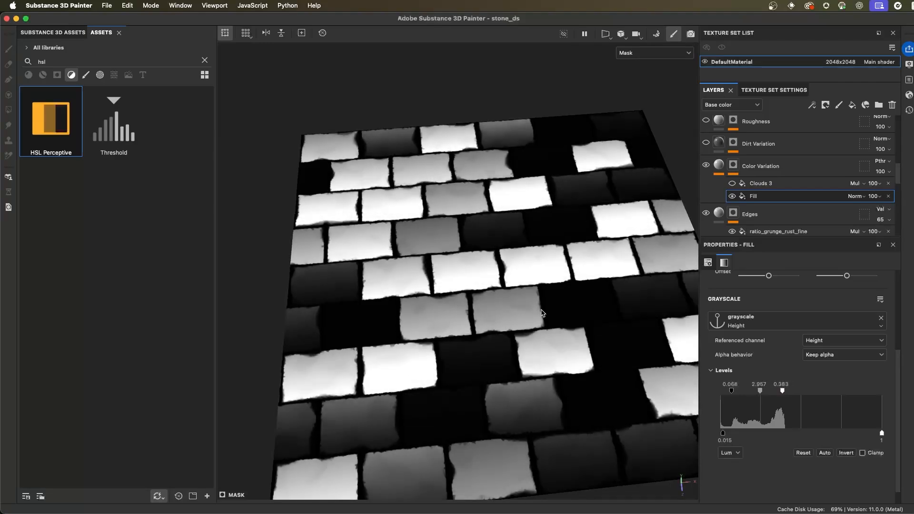
# Show the full material and compare the bricks with the Color Variation layer off and on
pyautogui.press('m')
pyautogui.moveTo(554, 291)
pyautogui.keyDown('alt'); pyautogui.mouseDown()
pyautogui.moveTo(531, 288)
pyautogui.moveTo(651, 284)
pyautogui.mouseUp(); pyautogui.keyUp('alt')
pyautogui.keyDown('alt'); pyautogui.moveTo(651, 284); pyautogui.dragTo(655, 282, button='right'); pyautogui.keyUp('alt')
pyautogui.click(705, 168)
pyautogui.click(706, 168)
pyautogui.click(705, 167)
pyautogui.click(705, 167)
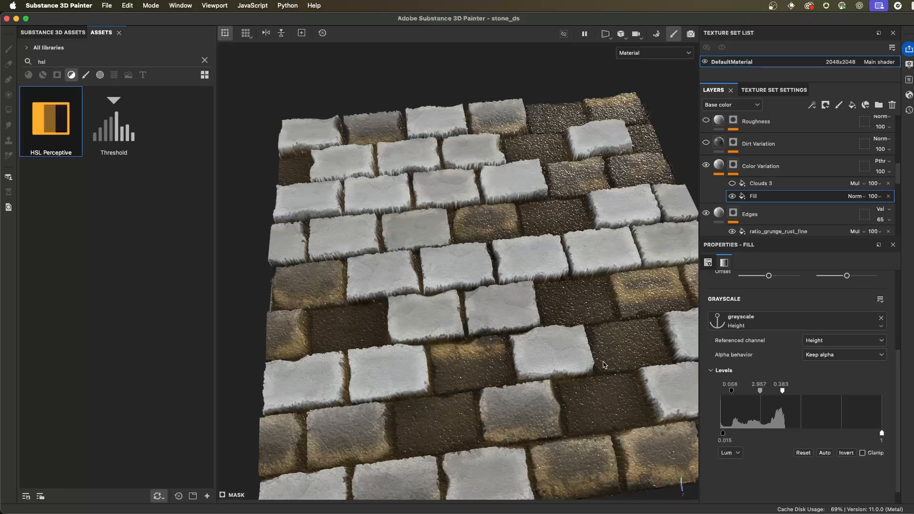
# Undo the Color Variation visibility toggles and the last input white change in the mask Fill's Levels
pyautogui.press('super+z')
pyautogui.press('super+z')
pyautogui.press('super+z')
pyautogui.press('super+z')
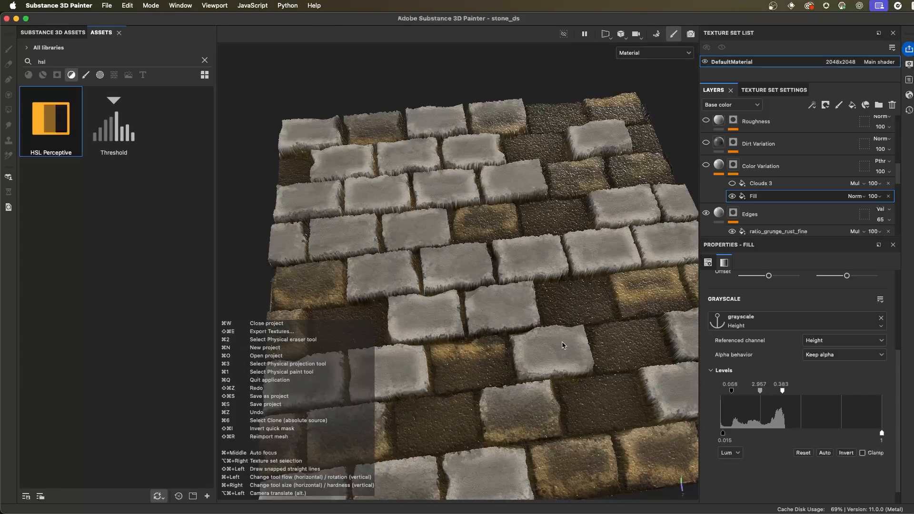
pyautogui.press('super+z')
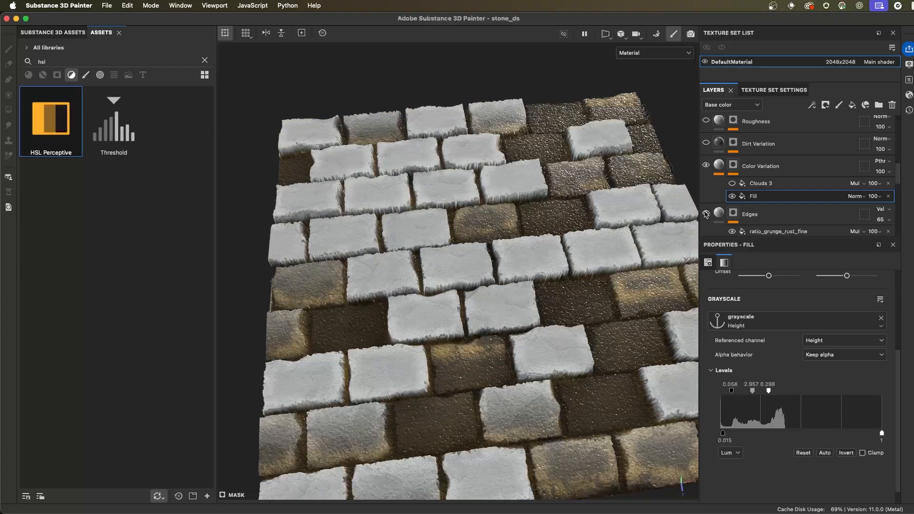
pyautogui.press('super+z')
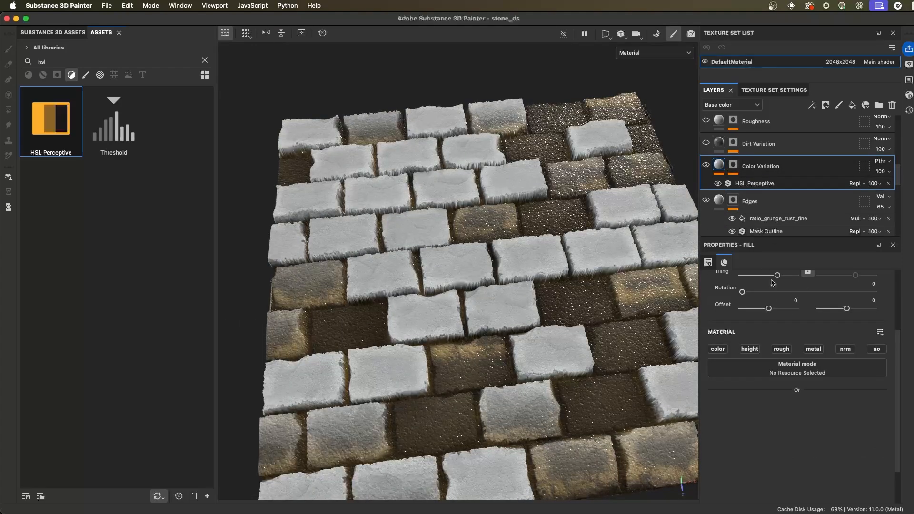
# Set the Color Variation layer's HSL Perceptive filter to saturation 0.448 and lightness 0.629
pyautogui.click(745, 186)
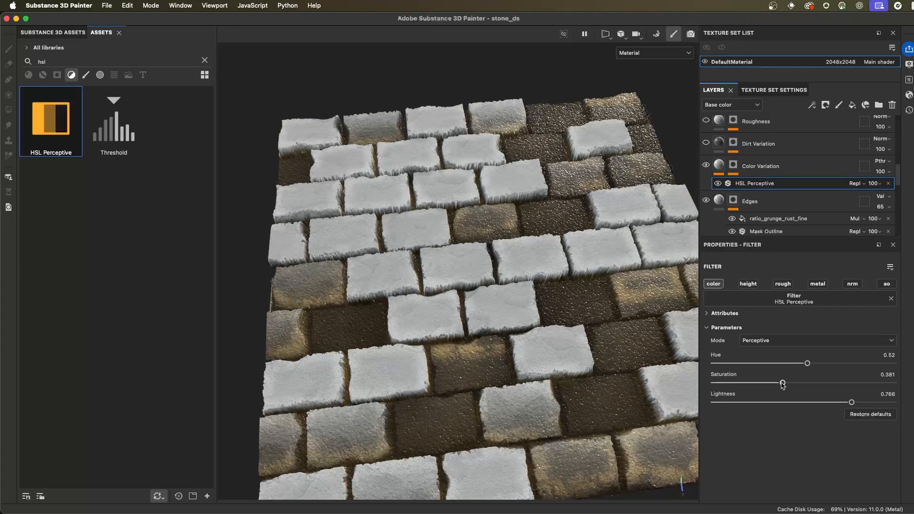
pyautogui.moveTo(782, 383)
pyautogui.mouseDown()
pyautogui.moveTo(830, 385)
pyautogui.moveTo(794, 386)
pyautogui.mouseUp()
pyautogui.moveTo(851, 402); pyautogui.dragTo(827, 403)
pyautogui.keyDown('alt'); pyautogui.moveTo(569, 335); pyautogui.dragTo(481, 233); pyautogui.keyUp('alt')
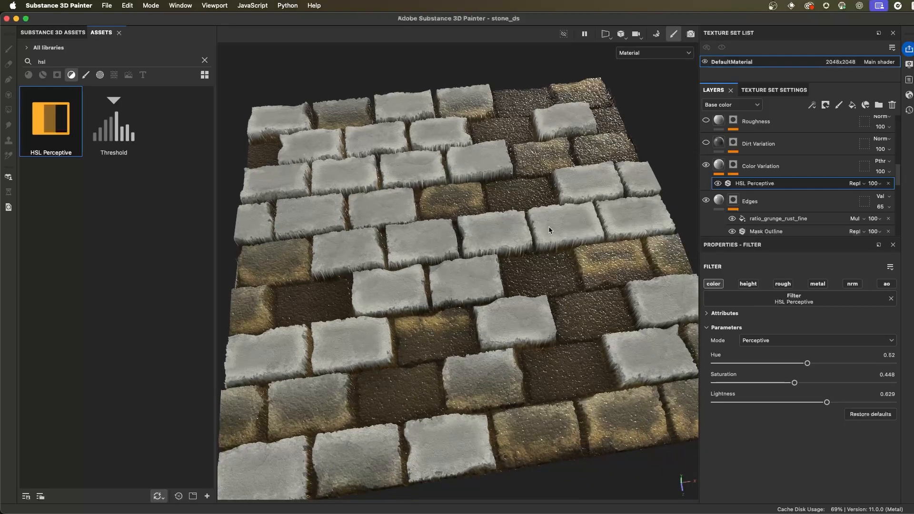
# Turn on the Dirt Variation layer and open its fill settings
pyautogui.click(707, 144)
pyautogui.keyDown('alt'); pyautogui.moveTo(650, 212); pyautogui.dragTo(598, 233); pyautogui.keyUp('alt')
pyautogui.click(721, 144)
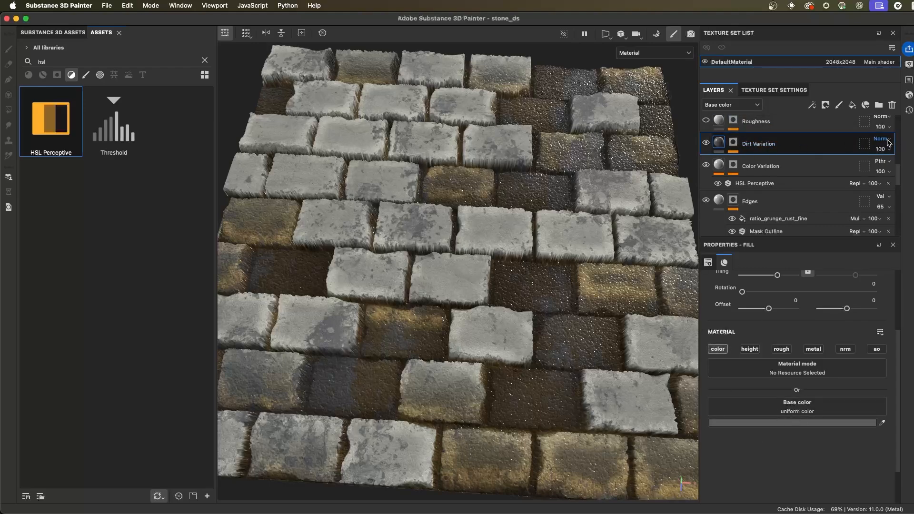
# Inspect the Dirt Variation layer's Grunge Concrete Spots mask on its own and return to the full material
pyautogui.click(732, 143)
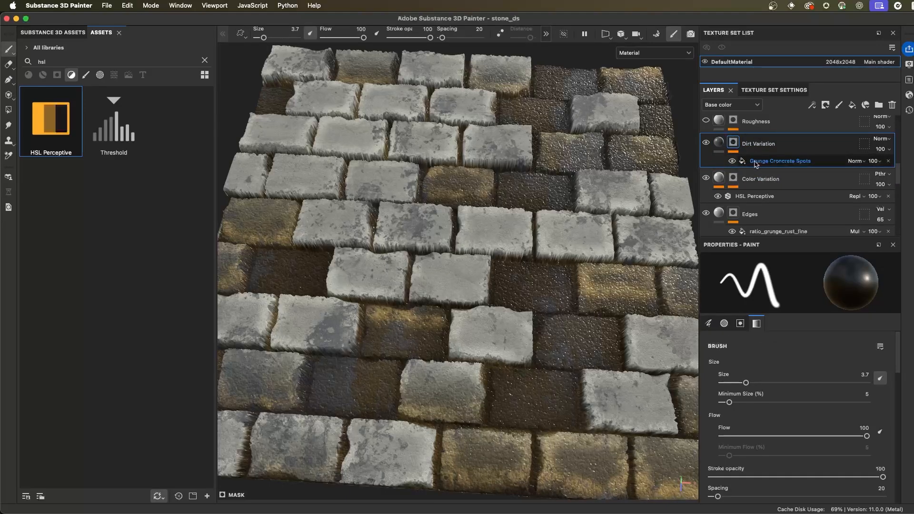
pyautogui.keyDown('alt'); pyautogui.click(733, 143); pyautogui.keyUp('alt')
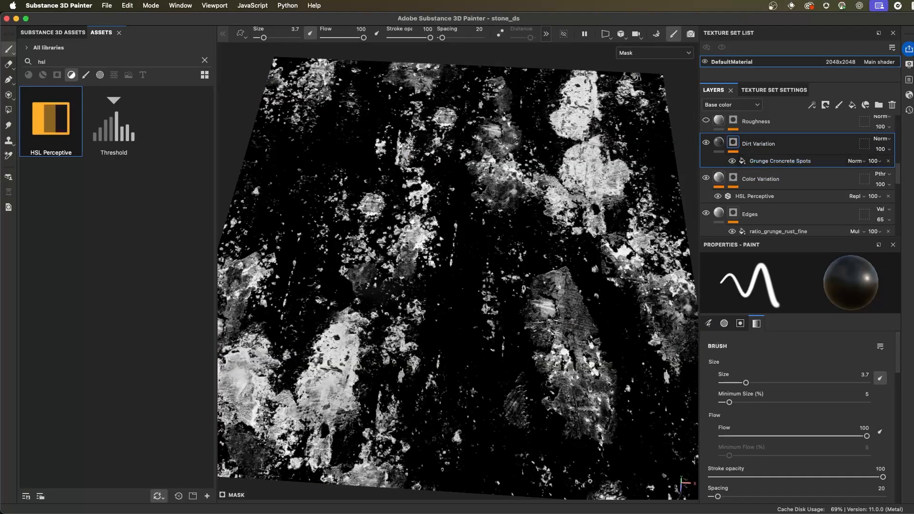
pyautogui.press('m')
pyautogui.keyDown('alt'); pyautogui.moveTo(470, 325); pyautogui.dragTo(472, 225); pyautogui.keyUp('alt')
# Enlarge the layer list, turn on the Roughness layer, check its effect on the bricks and open its fill settings
pyautogui.scroll(2, 794, 173)
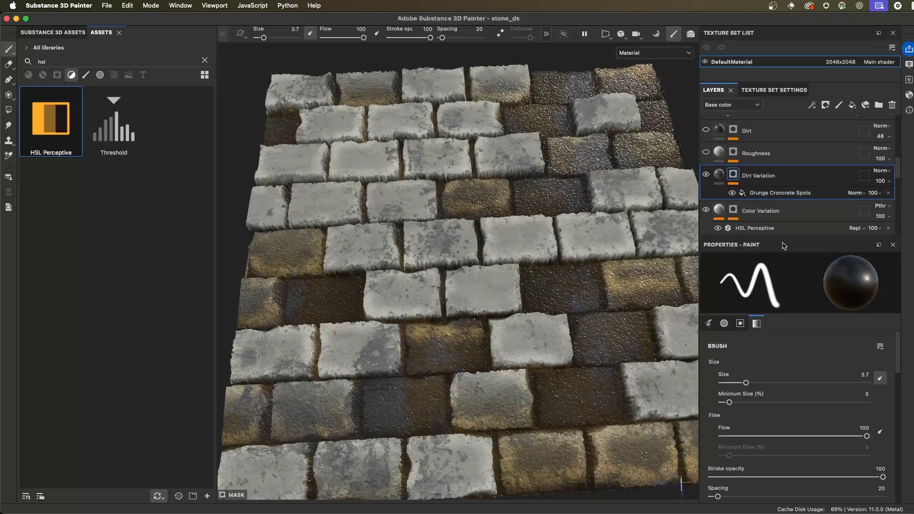
pyautogui.moveTo(759, 235); pyautogui.dragTo(759, 271)
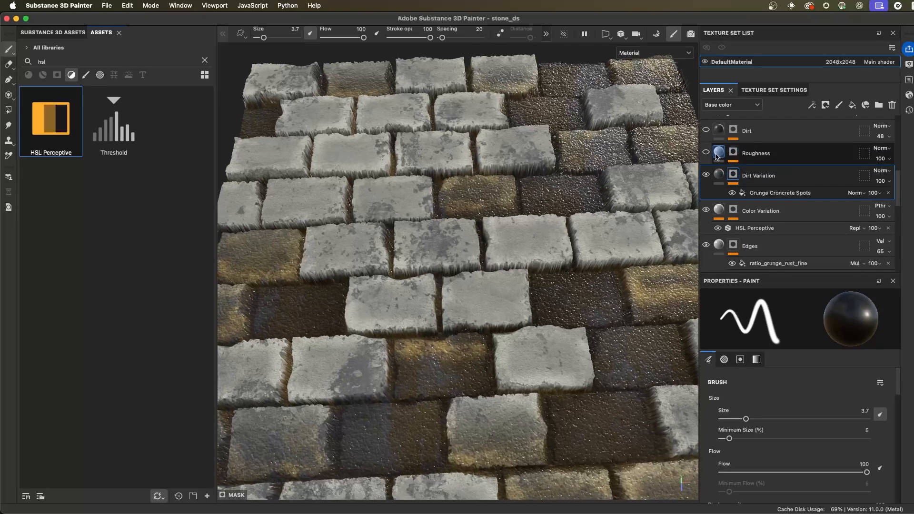
pyautogui.click(706, 153)
pyautogui.click(706, 154)
pyautogui.keyDown('alt'); pyautogui.moveTo(614, 210); pyautogui.dragTo(646, 108); pyautogui.keyUp('alt')
pyautogui.click(719, 153)
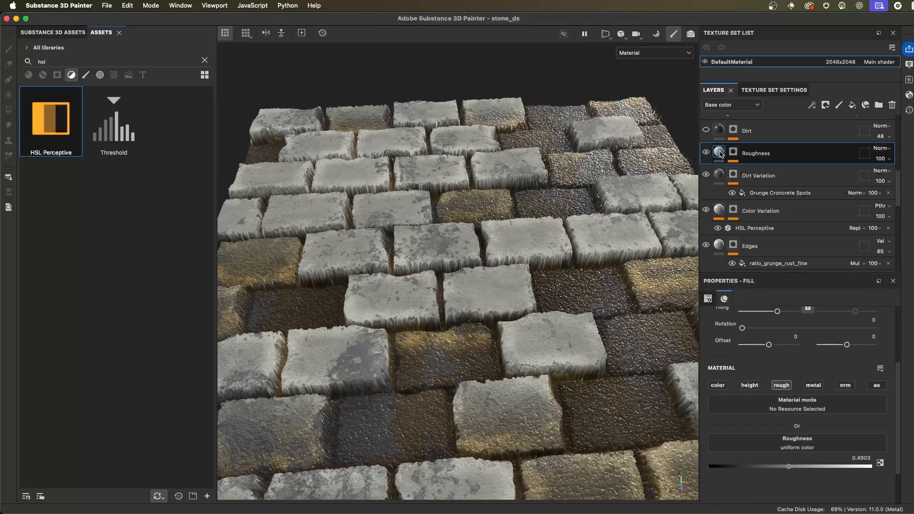
# Set the Roughness layer's uniform roughness to 0.5394 after checking how the highlights react on the bricks
pyautogui.scroll(-1, 746, 406)
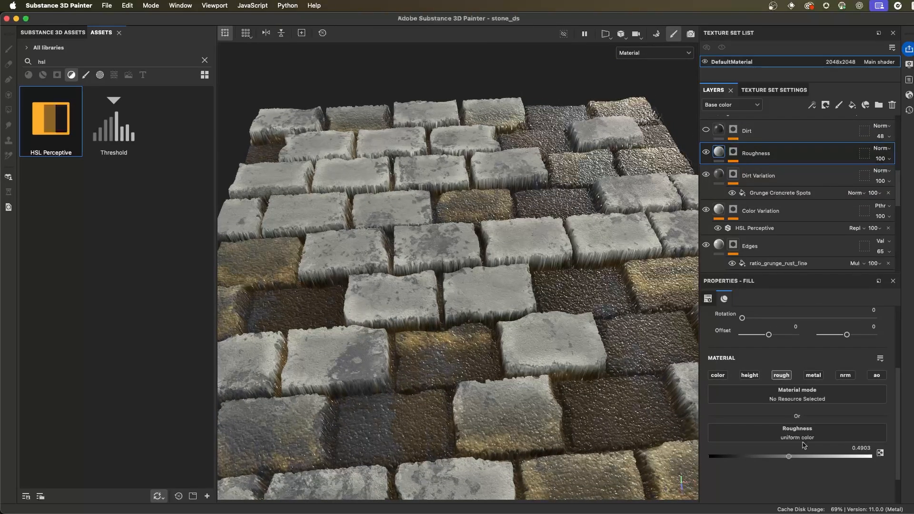
pyautogui.moveTo(791, 460)
pyautogui.mouseDown()
pyautogui.moveTo(760, 460)
pyautogui.moveTo(842, 460)
pyautogui.moveTo(739, 461)
pyautogui.moveTo(856, 464)
pyautogui.moveTo(806, 461)
pyautogui.mouseUp()
pyautogui.keyDown('alt'); pyautogui.moveTo(476, 233); pyautogui.dragTo(528, 223, button='right'); pyautogui.keyUp('alt')
pyautogui.keyDown('alt'); pyautogui.moveTo(528, 224); pyautogui.dragTo(594, 200); pyautogui.keyUp('alt')
pyautogui.moveTo(586, 210)
pyautogui.keyDown('shift'); pyautogui.mouseDown(button='right')
pyautogui.moveTo(606, 210)
pyautogui.moveTo(580, 210)
pyautogui.moveTo(587, 211)
pyautogui.moveTo(580, 200)
pyautogui.mouseUp(button='right'); pyautogui.keyUp('shift')
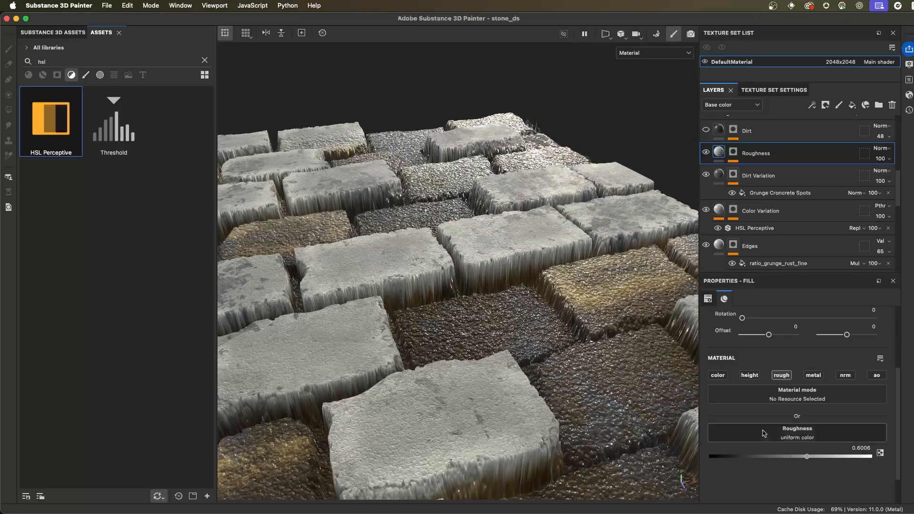
pyautogui.moveTo(809, 459); pyautogui.dragTo(796, 459)
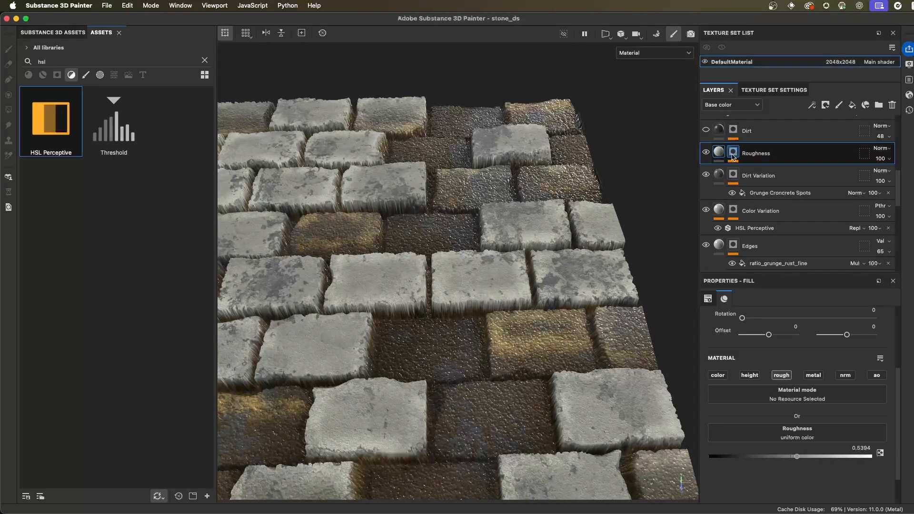
# Inspect the Roughness layer's Grunge Concrete Old mask on its own and return to the full material
pyautogui.keyDown('alt'); pyautogui.click(739, 156); pyautogui.keyUp('alt')
pyautogui.click(765, 171)
pyautogui.scroll(-5, 519, 211)
pyautogui.keyDown('alt'); pyautogui.moveTo(518, 212); pyautogui.dragTo(515, 262); pyautogui.keyUp('alt')
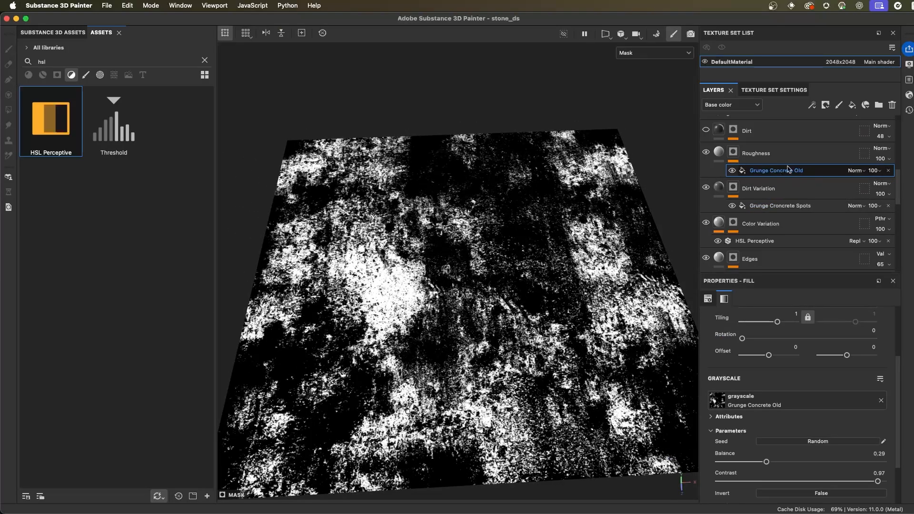
pyautogui.keyDown('alt'); pyautogui.moveTo(588, 221); pyautogui.dragTo(546, 237); pyautogui.keyUp('alt')
pyautogui.press('m')
# Turn on the Dirt layer, compare the bricks with and without it and open its fill settings
pyautogui.scroll(3, 707, 202)
pyautogui.click(706, 201)
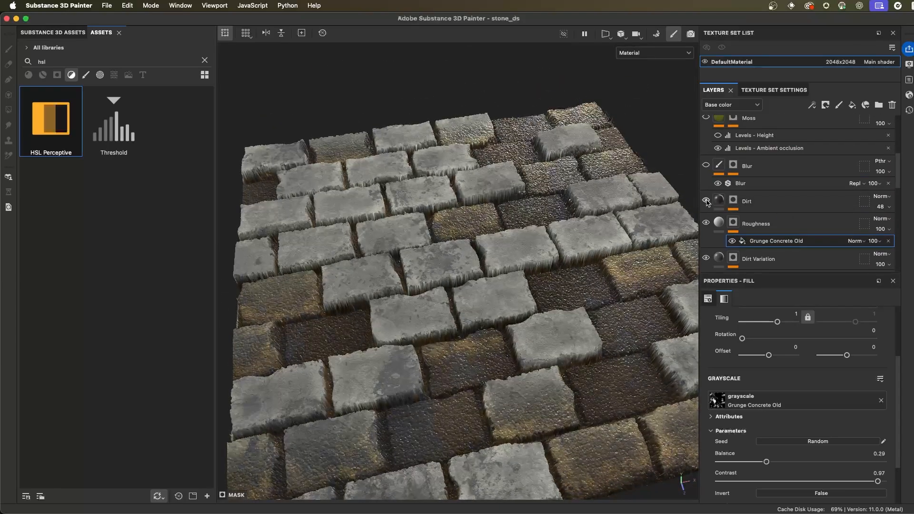
pyautogui.click(706, 202)
pyautogui.click(706, 201)
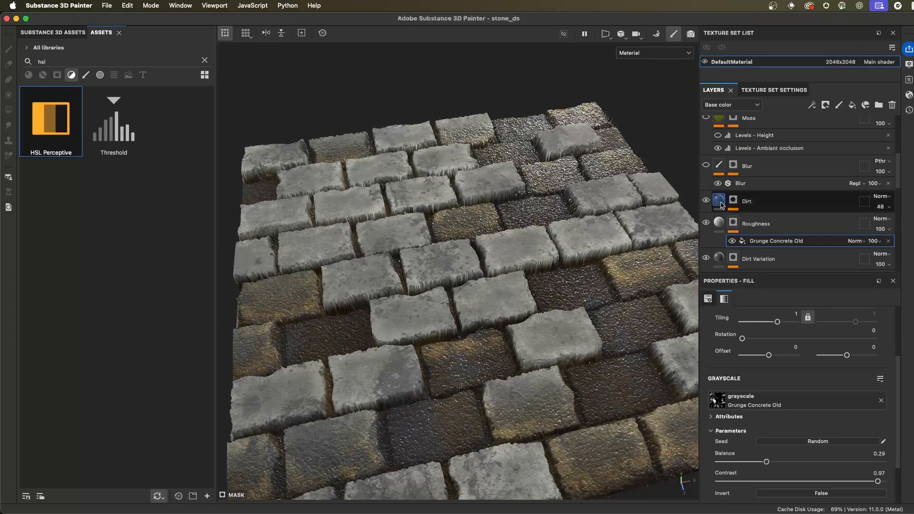
pyautogui.click(724, 206)
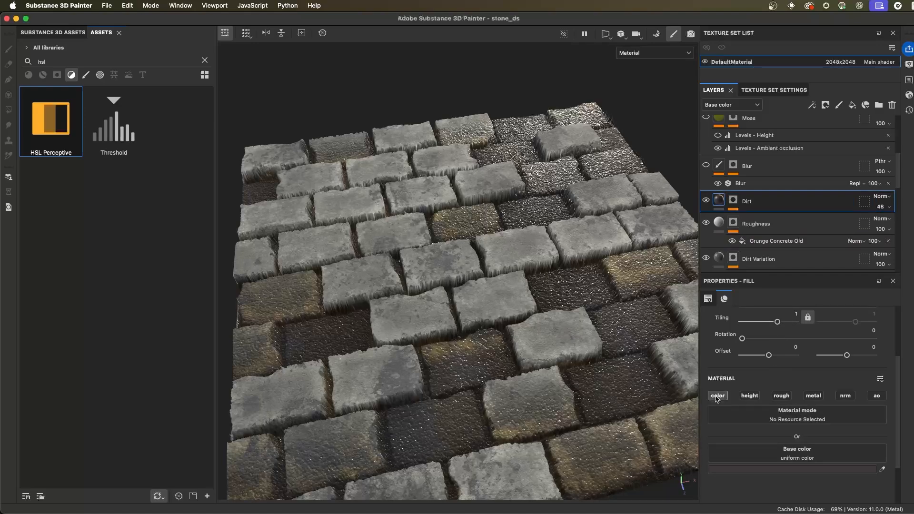
# Isolate the Dirt layer's mask, hide its BnW Spots 2 effect and open the height-anchored fill's levels
pyautogui.click(732, 202)
pyautogui.keyDown('alt'); pyautogui.click(733, 204); pyautogui.keyUp('alt')
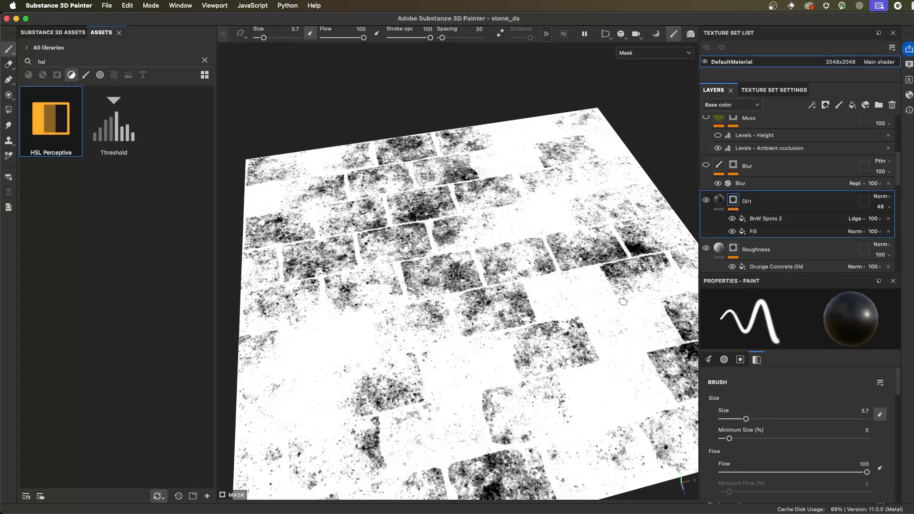
pyautogui.click(731, 219)
pyautogui.click(752, 232)
pyautogui.keyDown('alt'); pyautogui.moveTo(588, 286); pyautogui.dragTo(555, 262, button='middle'); pyautogui.keyUp('alt')
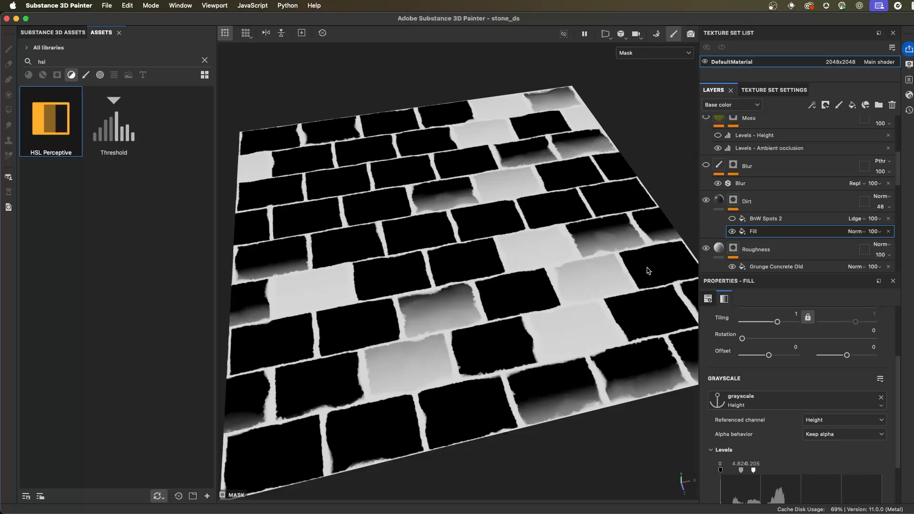
pyautogui.scroll(-3, 725, 347)
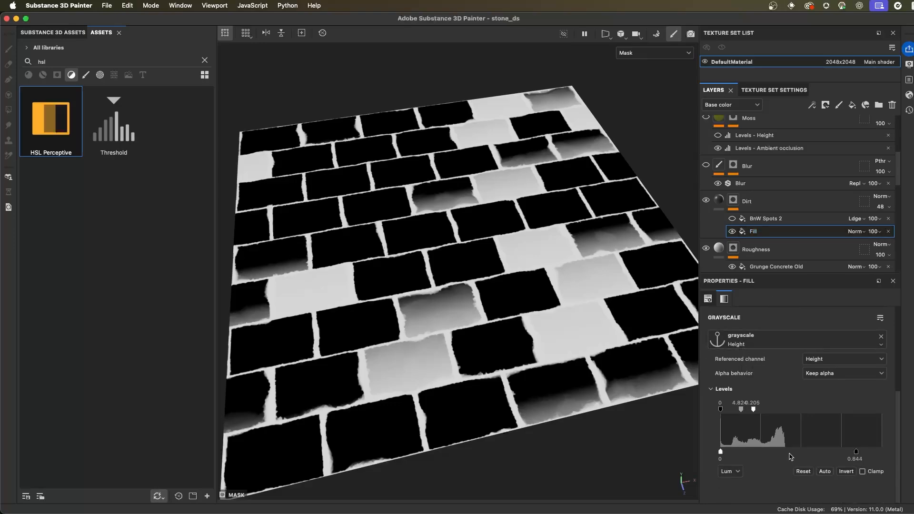
# Examine the height-based Dirt mask, turn BnW Spots 2 back on and return to the full material
pyautogui.keyDown('alt'); pyautogui.moveTo(637, 375); pyautogui.dragTo(503, 273); pyautogui.keyUp('alt')
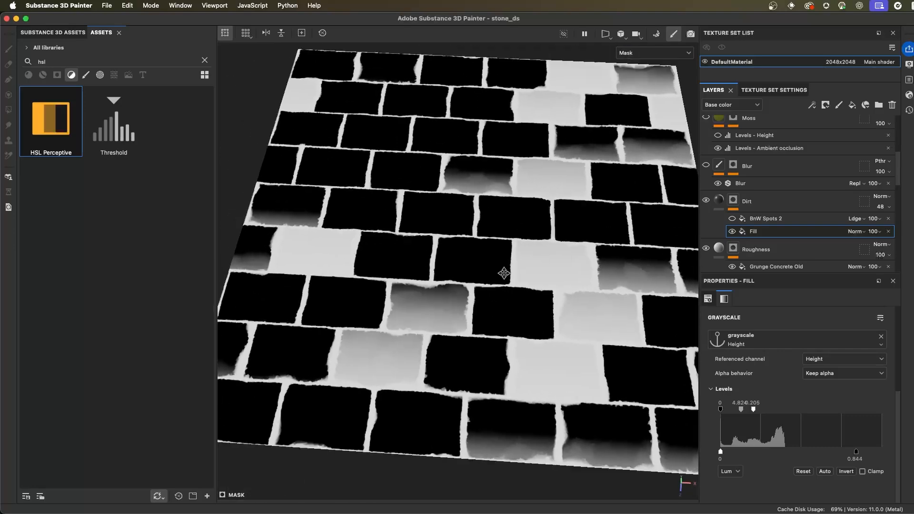
pyautogui.keyDown('alt'); pyautogui.moveTo(503, 273); pyautogui.dragTo(506, 260, button='middle'); pyautogui.keyUp('alt')
pyautogui.scroll(2, 499, 271)
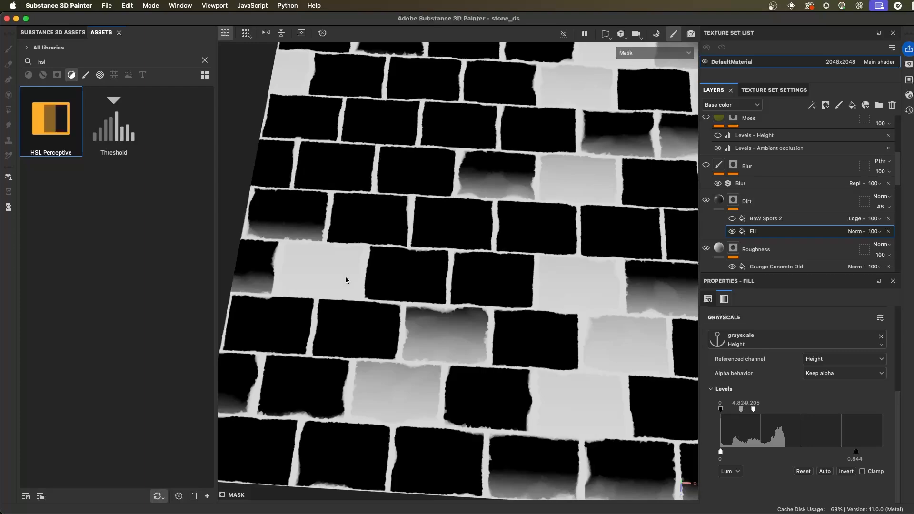
pyautogui.keyDown('alt'); pyautogui.moveTo(422, 292); pyautogui.dragTo(571, 277); pyautogui.keyUp('alt')
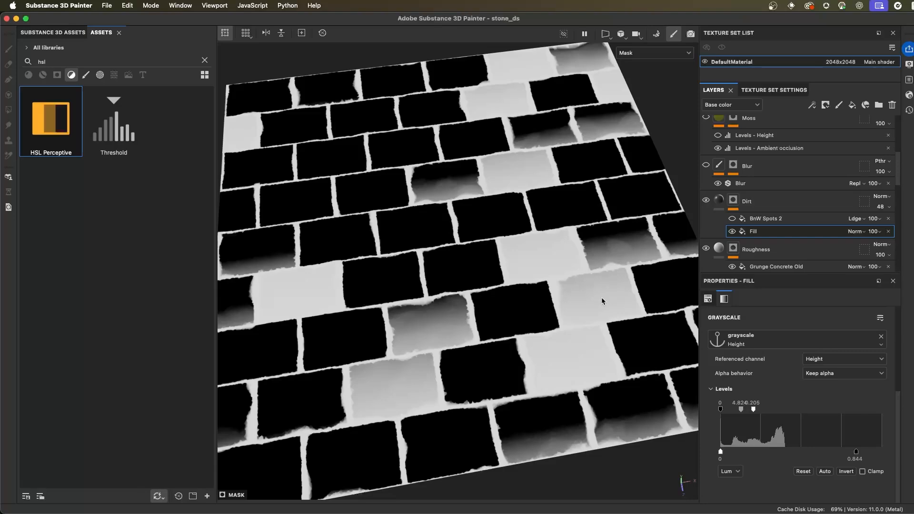
pyautogui.keyDown('alt'); pyautogui.moveTo(582, 341); pyautogui.dragTo(614, 305); pyautogui.keyUp('alt')
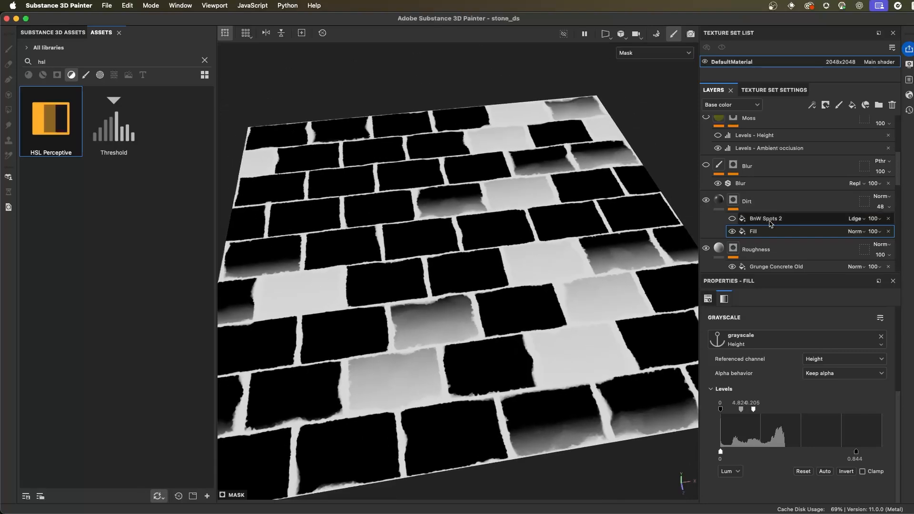
pyautogui.click(732, 219)
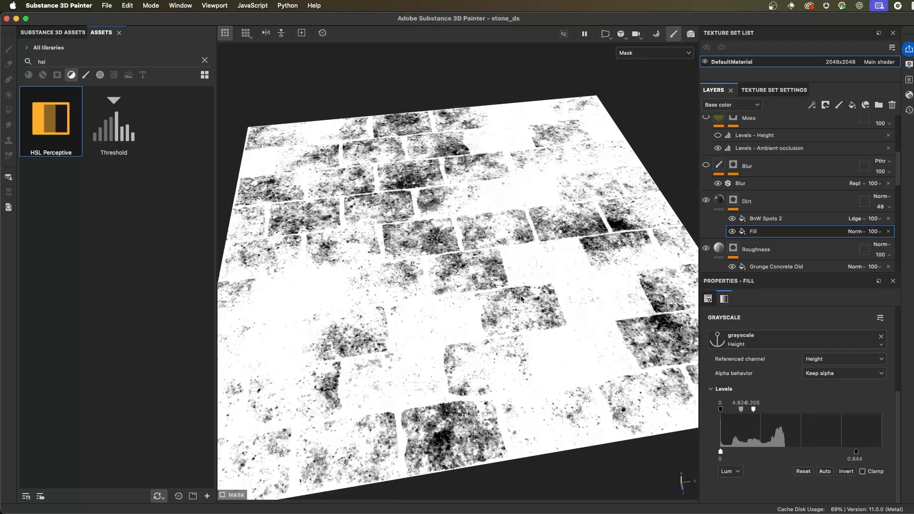
pyautogui.keyDown('alt'); pyautogui.moveTo(523, 300); pyautogui.dragTo(525, 320); pyautogui.keyUp('alt')
pyautogui.keyDown('alt'); pyautogui.moveTo(599, 326); pyautogui.dragTo(498, 284); pyautogui.keyUp('alt')
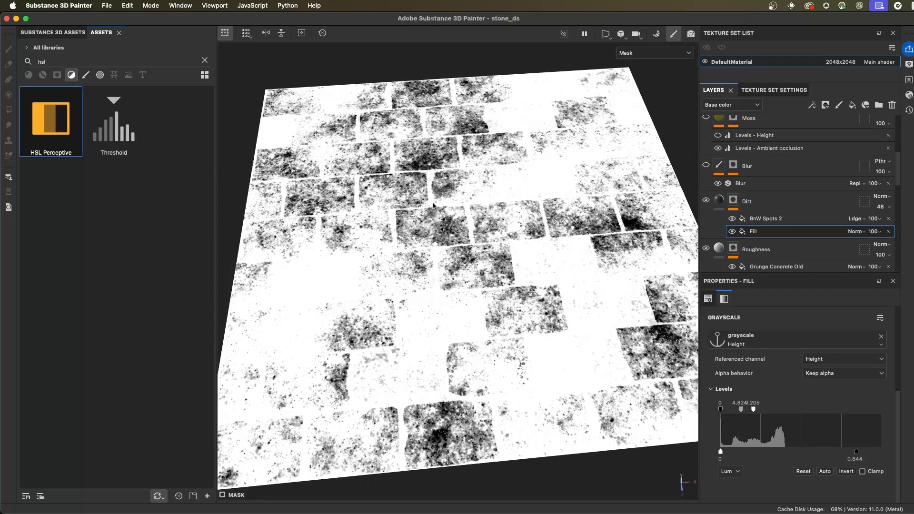
pyautogui.press('m')
pyautogui.keyDown('alt'); pyautogui.moveTo(446, 229); pyautogui.dragTo(528, 216); pyautogui.keyUp('alt')
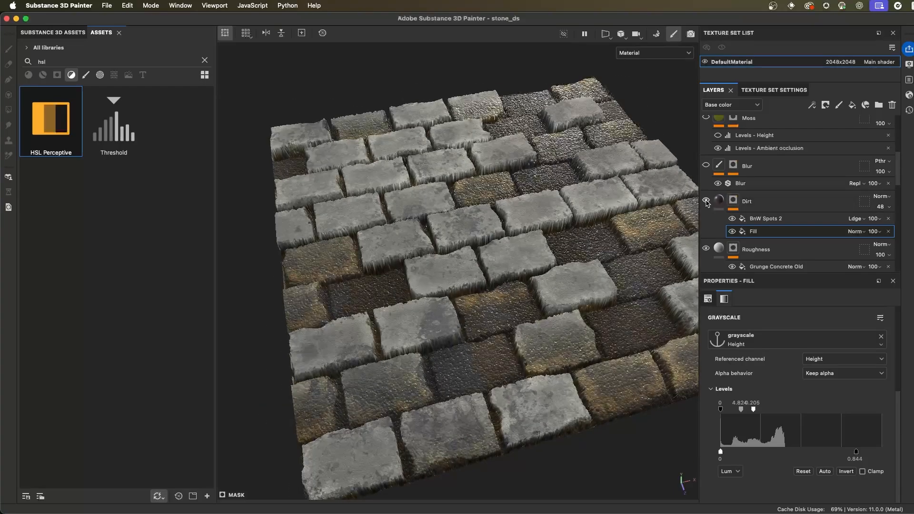
# Set the balance of the Dirt mask's BnW Spots 2 texture to 0.52 and check the bricks
pyautogui.click(765, 218)
pyautogui.moveTo(835, 414); pyautogui.dragTo(804, 416)
pyautogui.keyDown('alt'); pyautogui.moveTo(587, 305); pyautogui.dragTo(548, 277, button='right'); pyautogui.keyUp('alt')
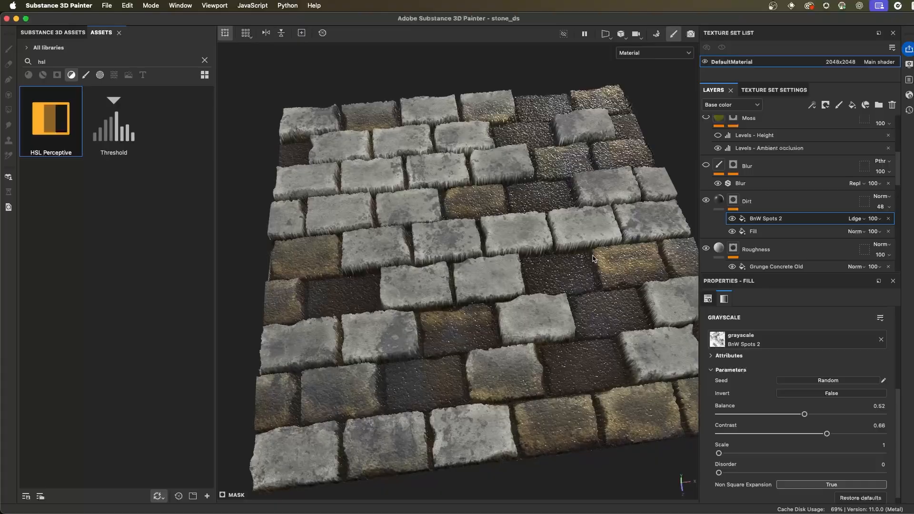
pyautogui.keyDown('alt'); pyautogui.moveTo(593, 258); pyautogui.dragTo(548, 277); pyautogui.keyUp('alt')
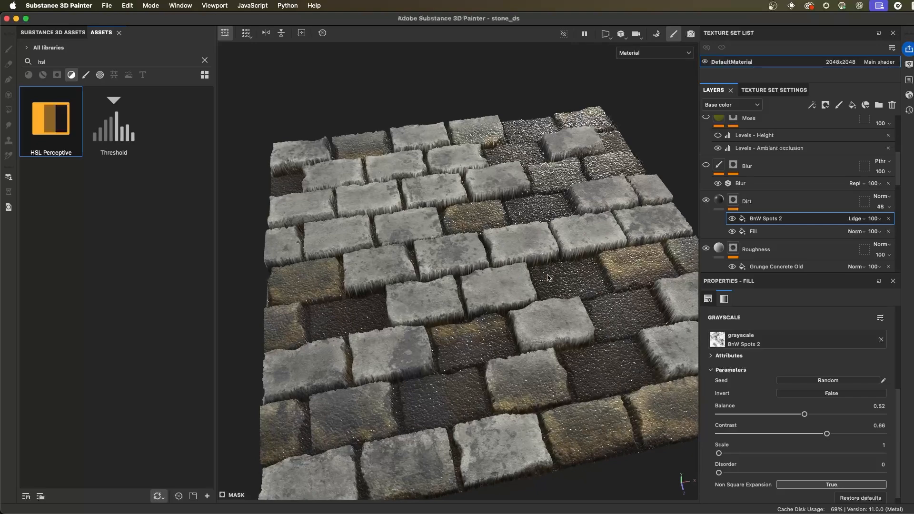
# Look at the Blur layer, leave its name as is and open the Moss layer's fill settings
pyautogui.scroll(3, 810, 159)
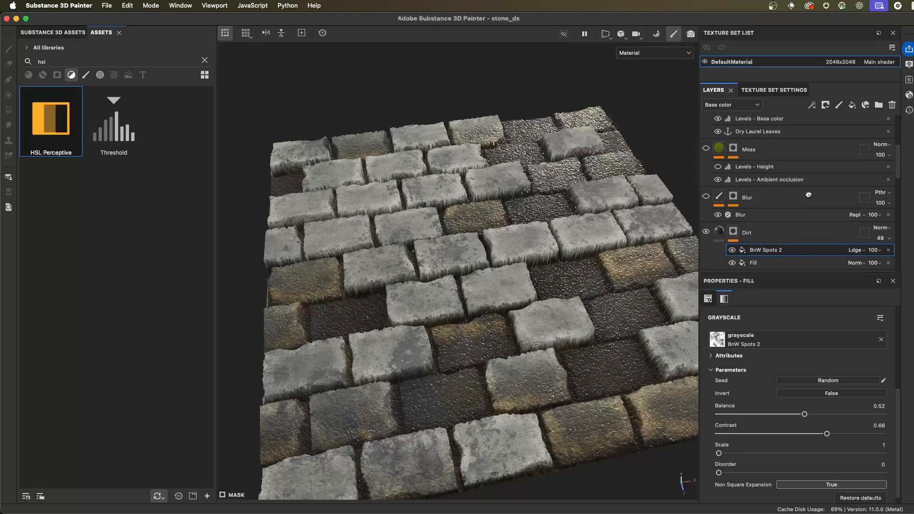
pyautogui.click(777, 196)
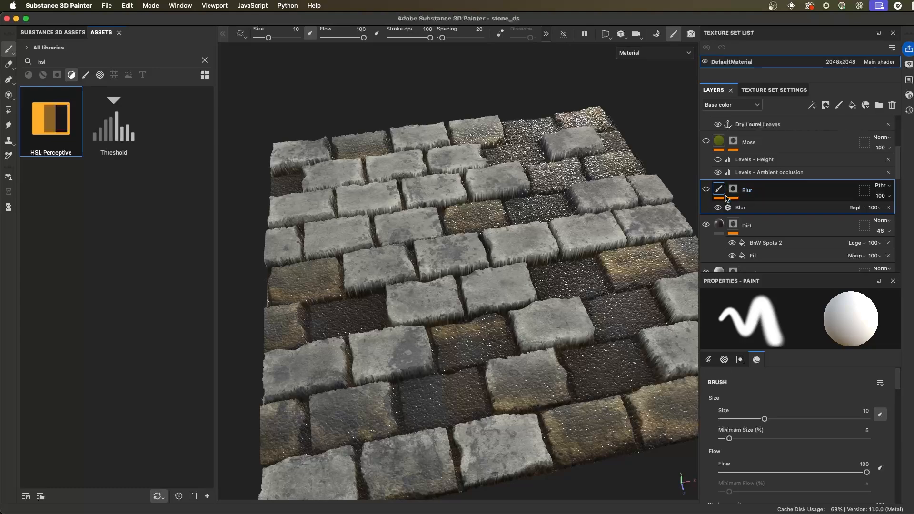
pyautogui.doubleClick(759, 192)
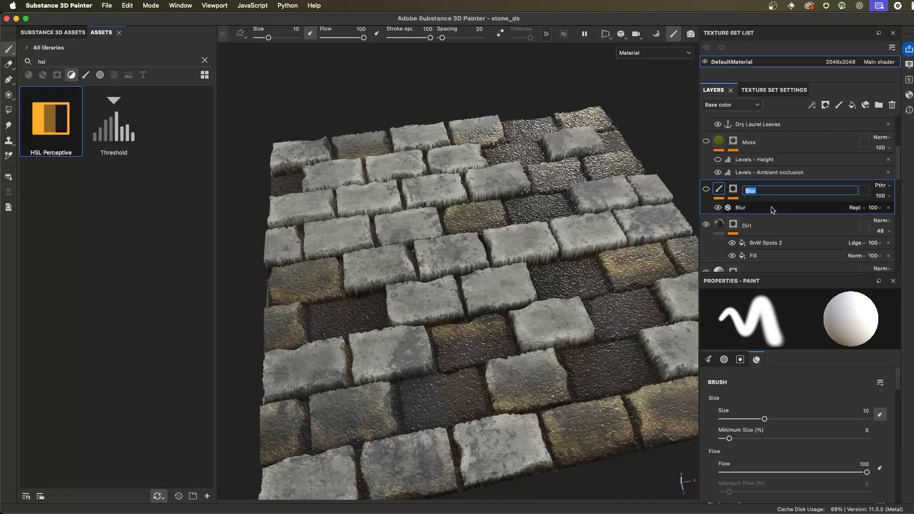
pyautogui.click(796, 149)
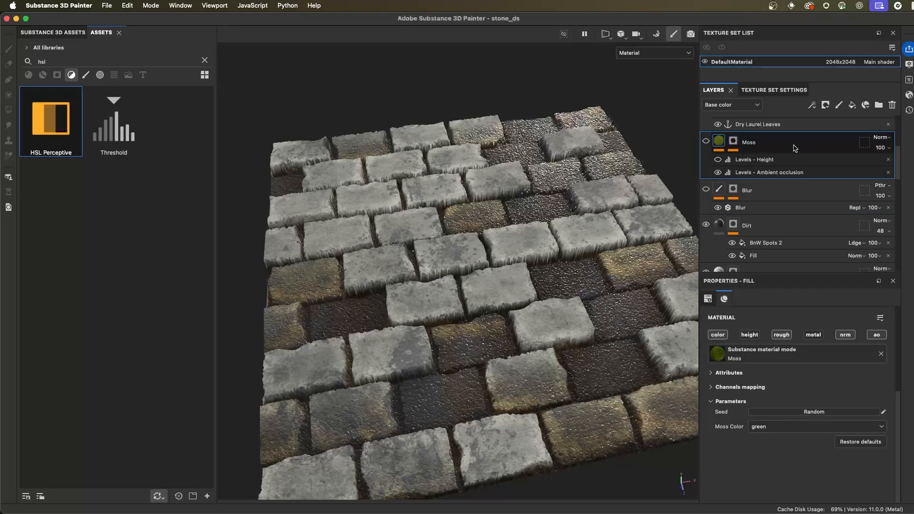
# Turn on the Moss layer and view its coverage on the bricks
pyautogui.scroll(4, 797, 190)
pyautogui.scroll(2, 797, 224)
pyautogui.scroll(-3, 797, 226)
pyautogui.scroll(-2, 798, 143)
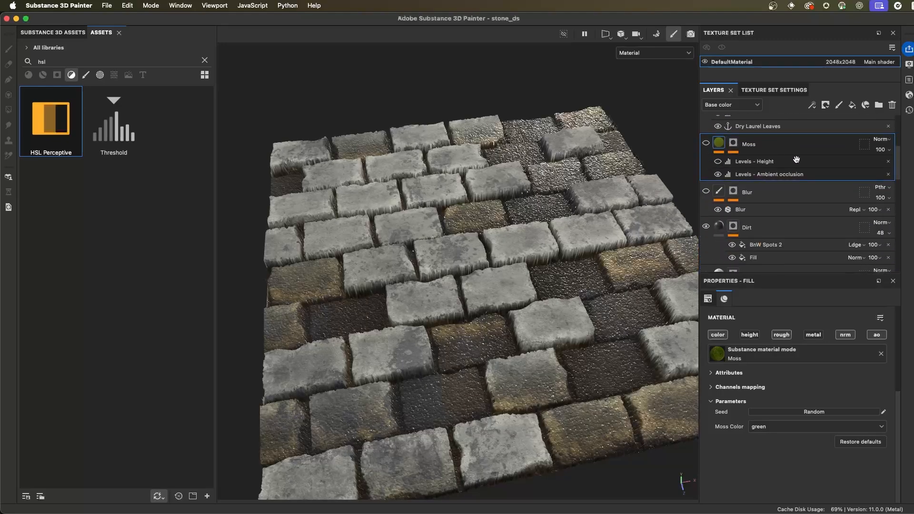
pyautogui.click(706, 144)
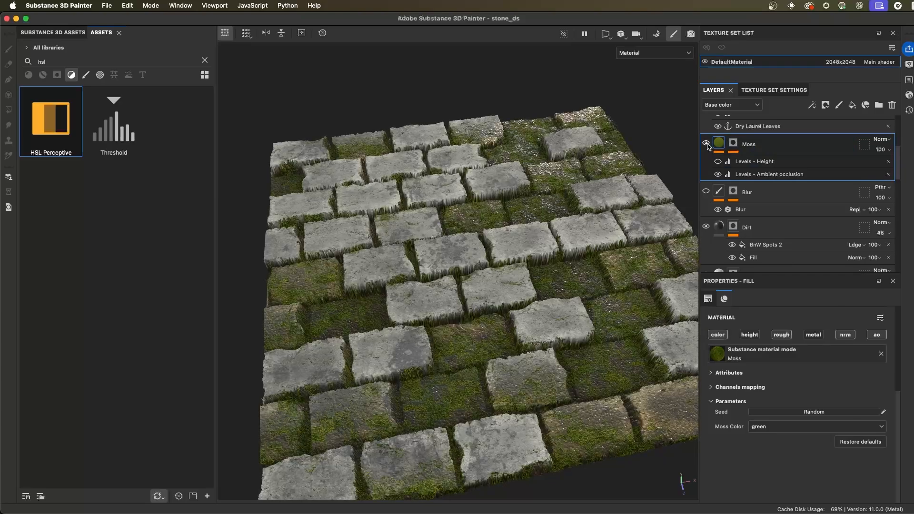
pyautogui.keyDown('alt'); pyautogui.moveTo(586, 252); pyautogui.dragTo(557, 254); pyautogui.keyUp('alt')
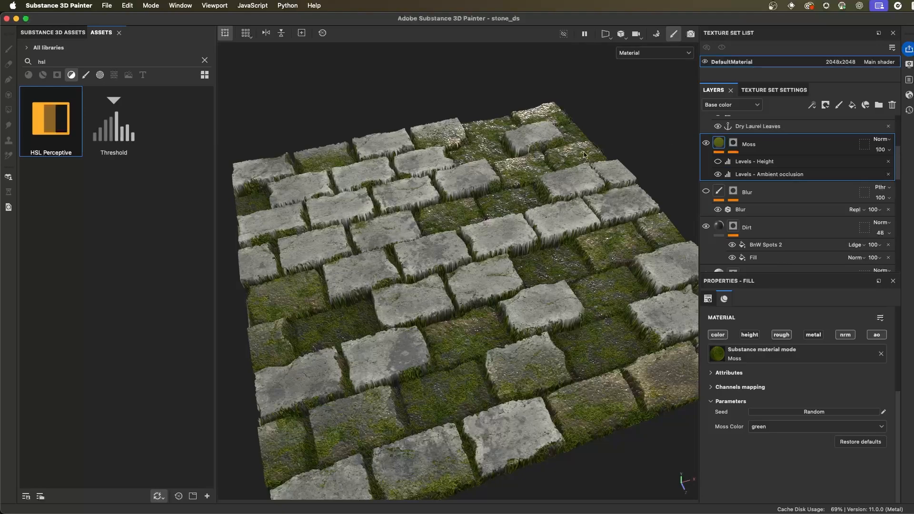
# Search the asset library for "moss" and filter the results to materials
pyautogui.click(205, 61)
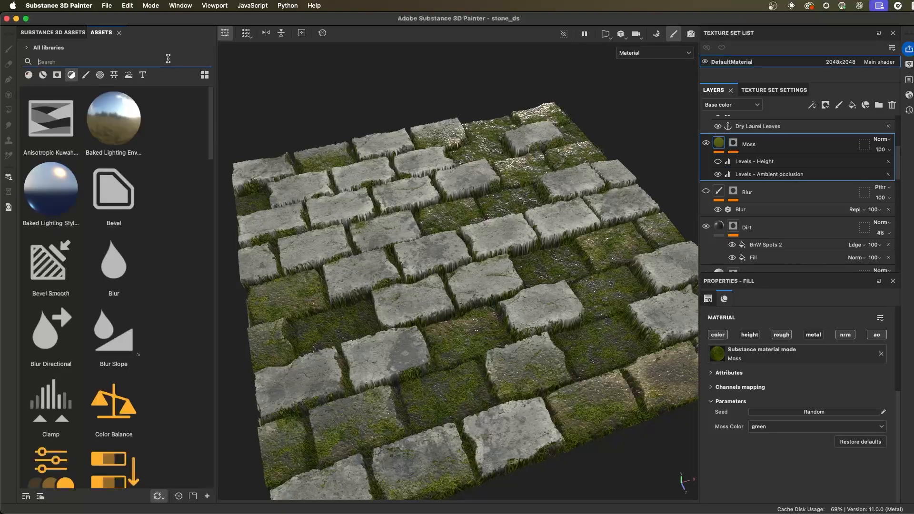
pyautogui.write('moss')
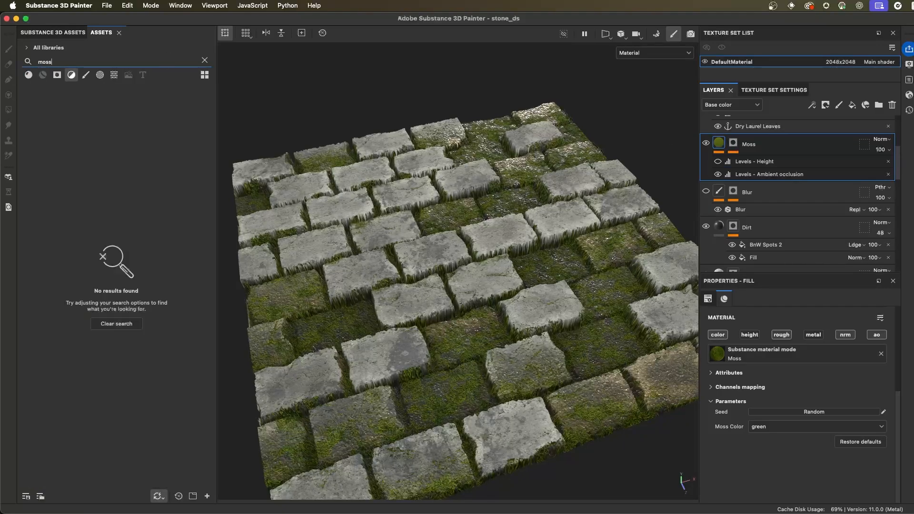
pyautogui.click(28, 75)
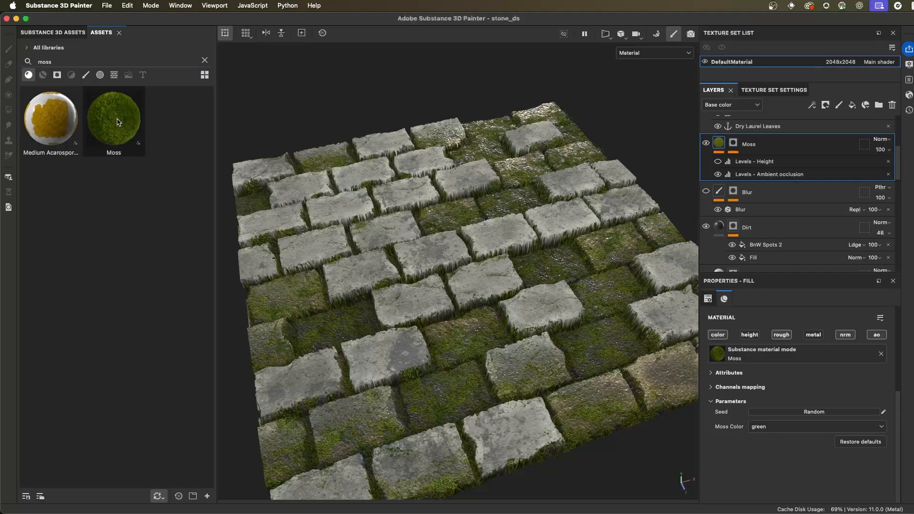
pyautogui.moveTo(118, 122)
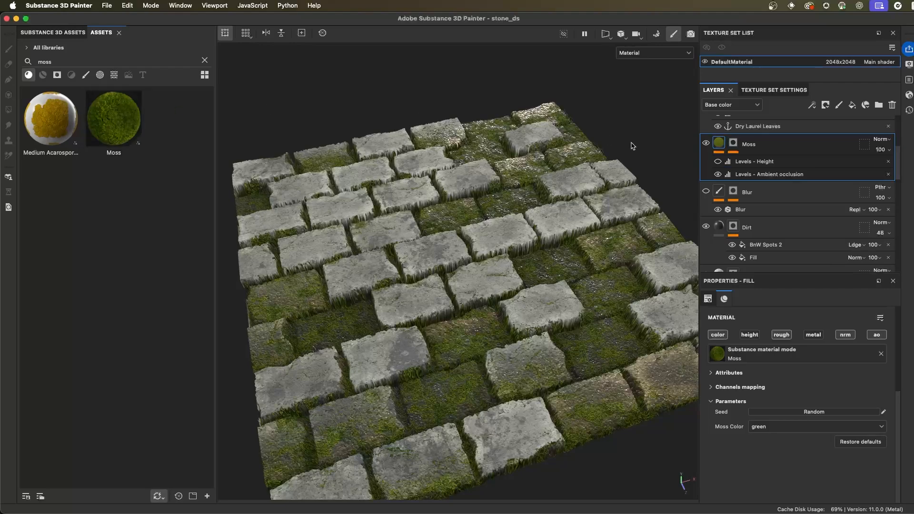
# Turn off the Moss layer's ambient occlusion levels and its mask's Grunge Concrete Dusty fill, and open the Compare mask settings
pyautogui.click(717, 174)
pyautogui.click(733, 143)
pyautogui.click(732, 162)
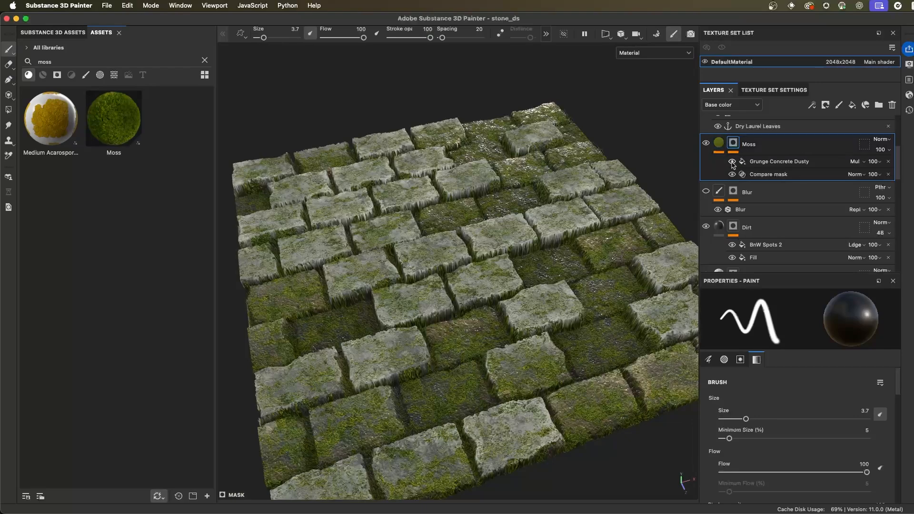
pyautogui.click(762, 175)
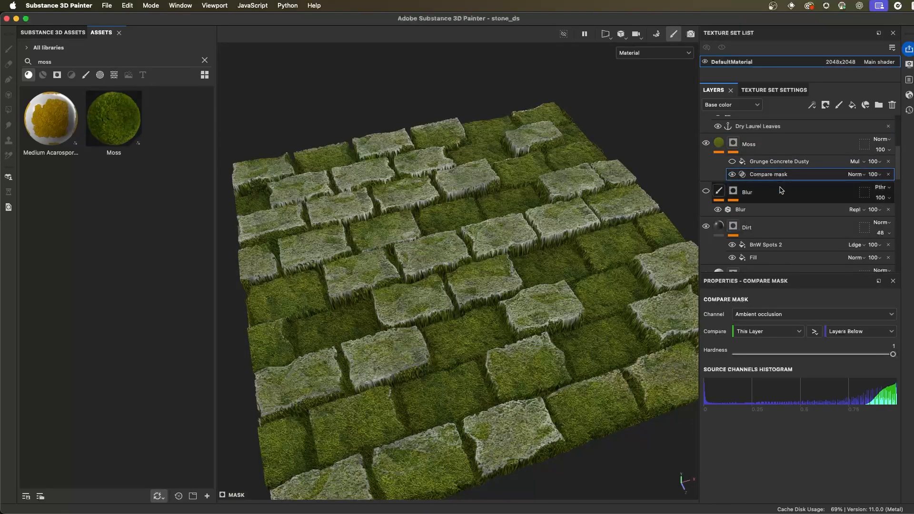
# Examine how the Moss layer's Compare mask spreads moss, checking the add-effect options and the comparison operator
pyautogui.keyDown('alt'); pyautogui.moveTo(575, 270); pyautogui.dragTo(527, 272, button='middle'); pyautogui.keyUp('alt')
pyautogui.scroll(2, 528, 272)
pyautogui.click(813, 107)
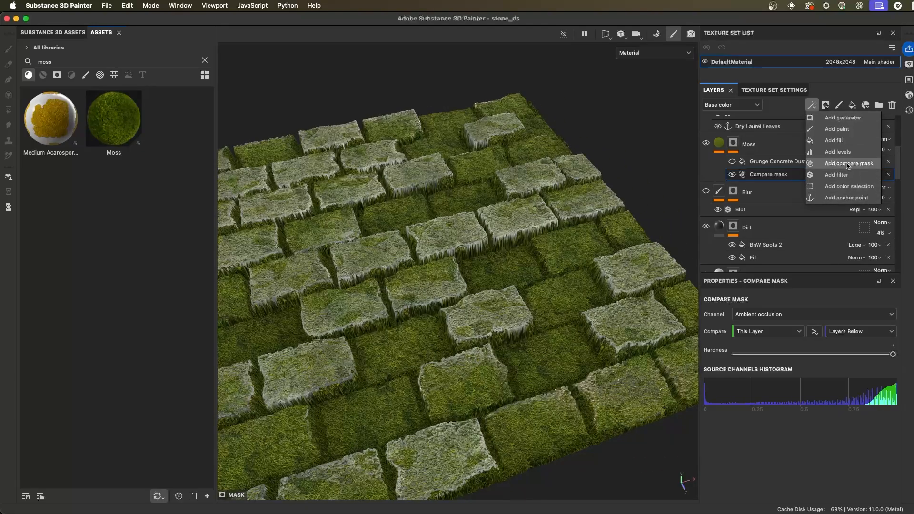
pyautogui.keyDown('alt'); pyautogui.moveTo(509, 209); pyautogui.dragTo(490, 228); pyautogui.keyUp('alt')
pyautogui.keyDown('alt'); pyautogui.moveTo(490, 228); pyautogui.dragTo(571, 276, button='right'); pyautogui.keyUp('alt')
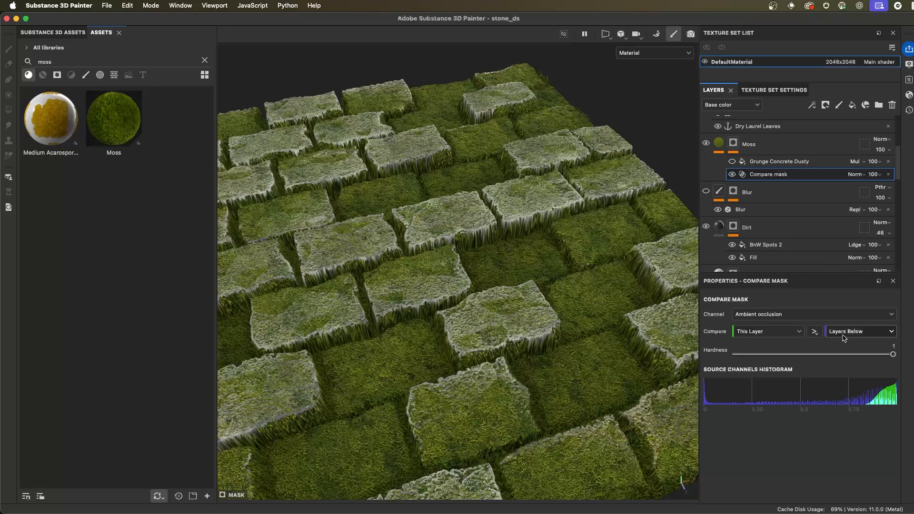
pyautogui.click(816, 335)
pyautogui.moveTo(538, 262)
pyautogui.keyDown('alt'); pyautogui.mouseDown()
pyautogui.moveTo(546, 255)
pyautogui.moveTo(529, 265)
pyautogui.moveTo(527, 252)
pyautogui.mouseUp(); pyautogui.keyUp('alt')
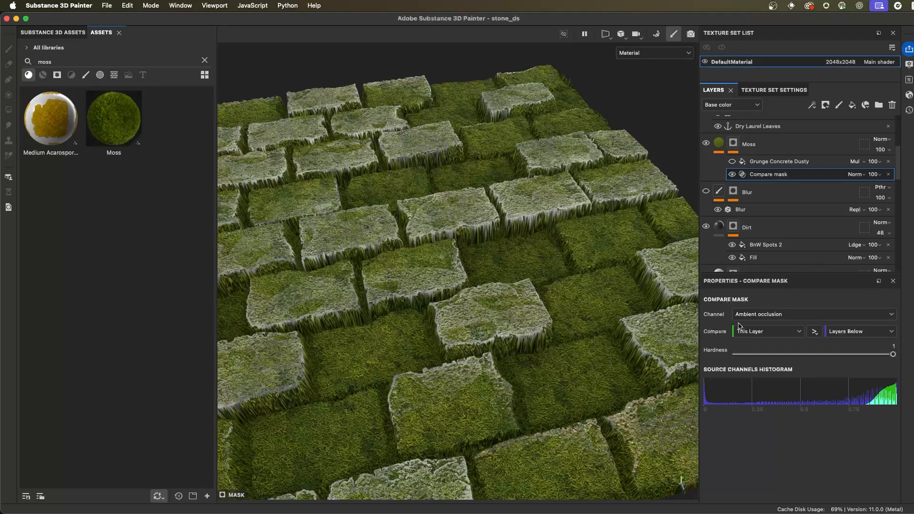
# Check the Compare mask's comparison operators and view the Moss layer's mask on its own
pyautogui.click(814, 333)
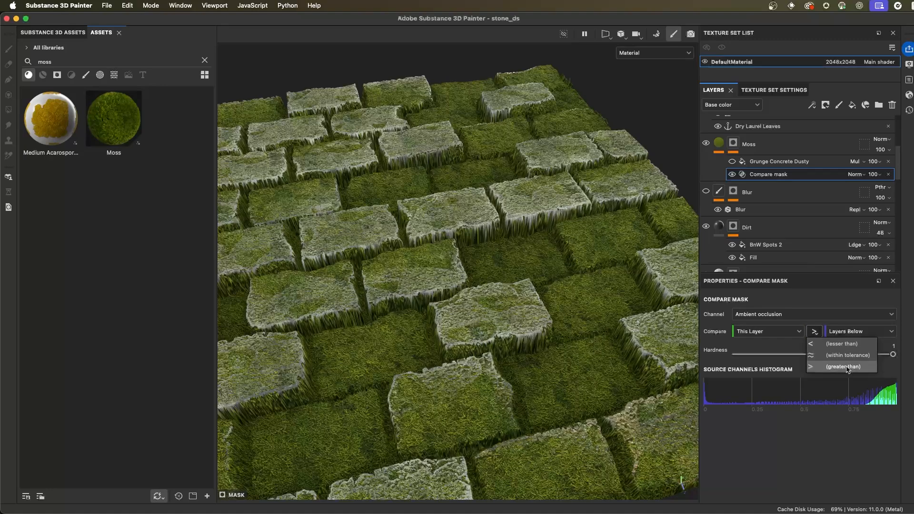
pyautogui.click(808, 490)
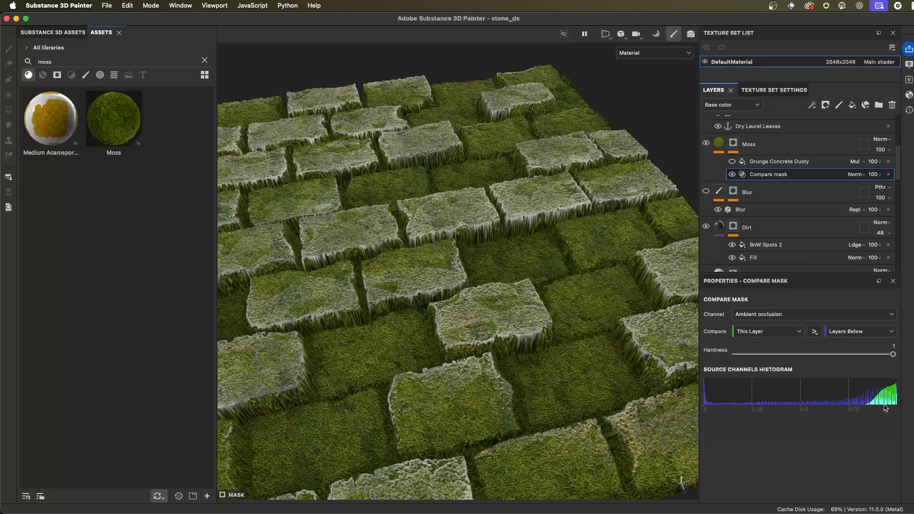
pyautogui.keyDown('alt'); pyautogui.click(733, 143); pyautogui.keyUp('alt')
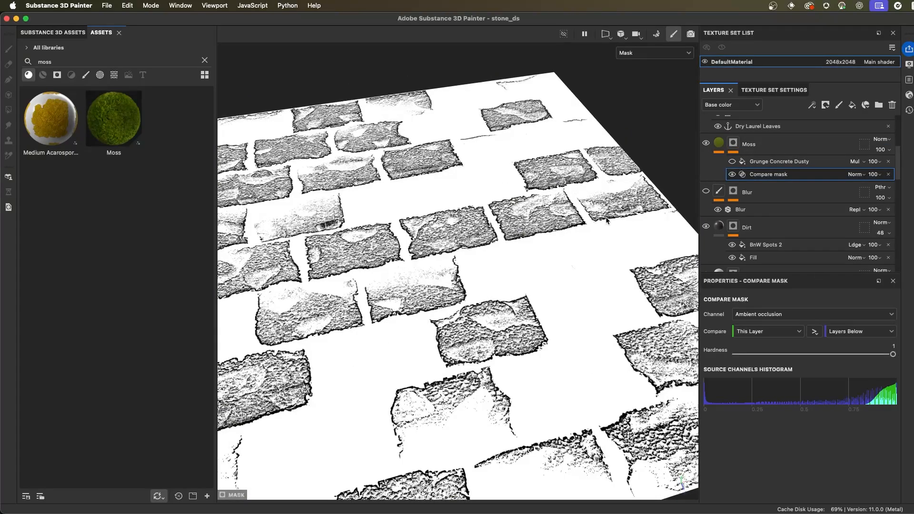
pyautogui.press('m')
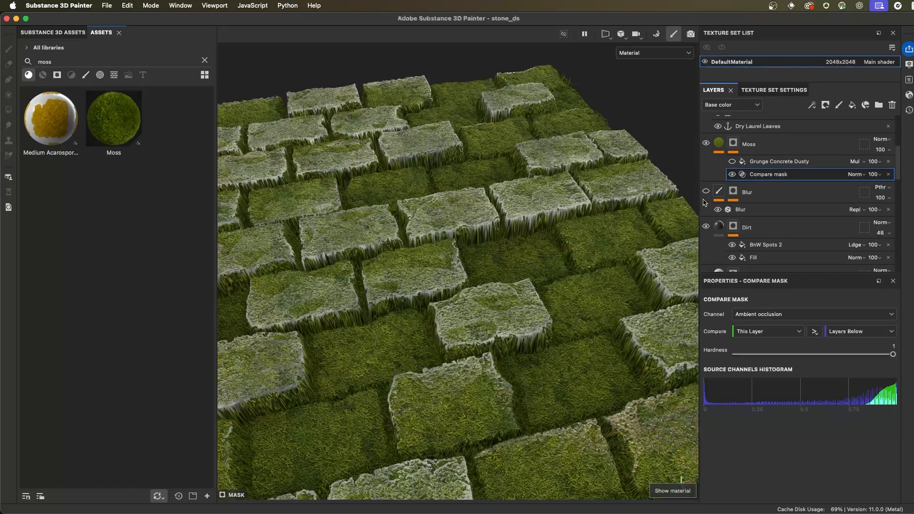
# Examine the ambient occlusion channel on the bricks and locate the MatFx HBAO layer that drives it
pyautogui.click(652, 54)
pyautogui.click(658, 134)
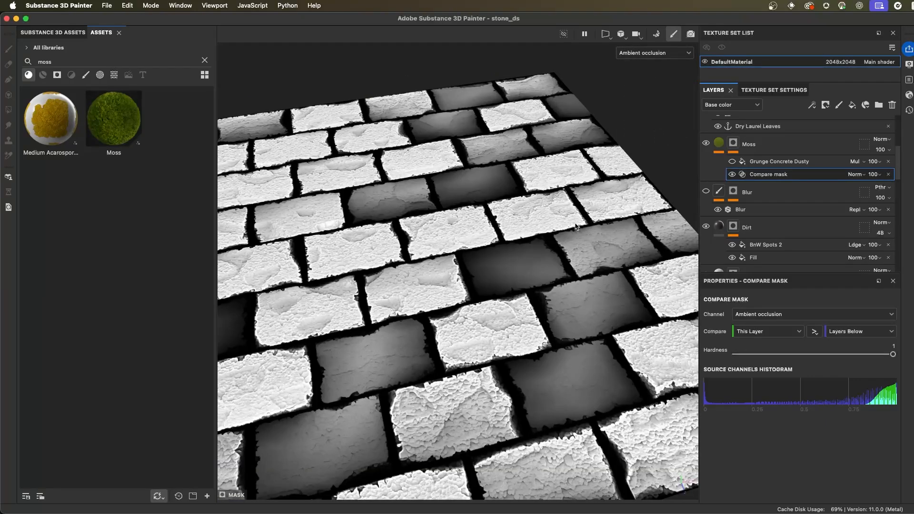
pyautogui.scroll(-5, 797, 172)
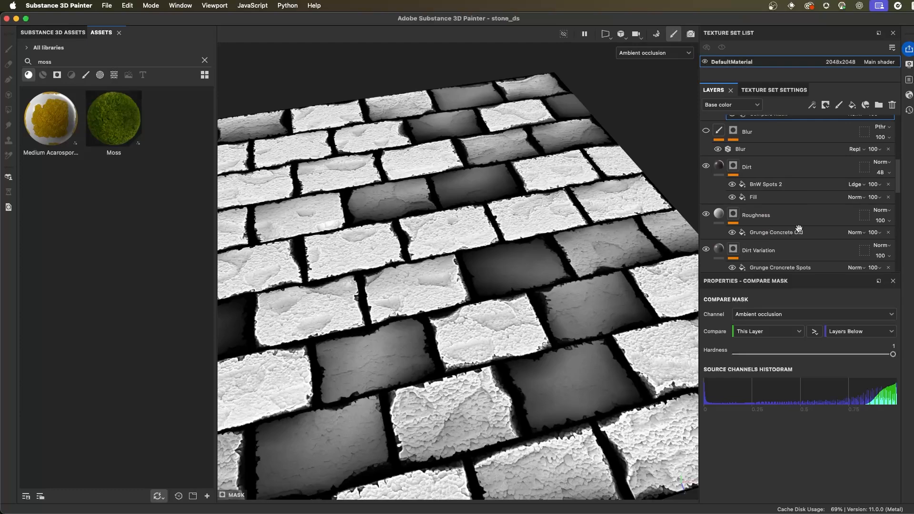
pyautogui.scroll(-8, 798, 172)
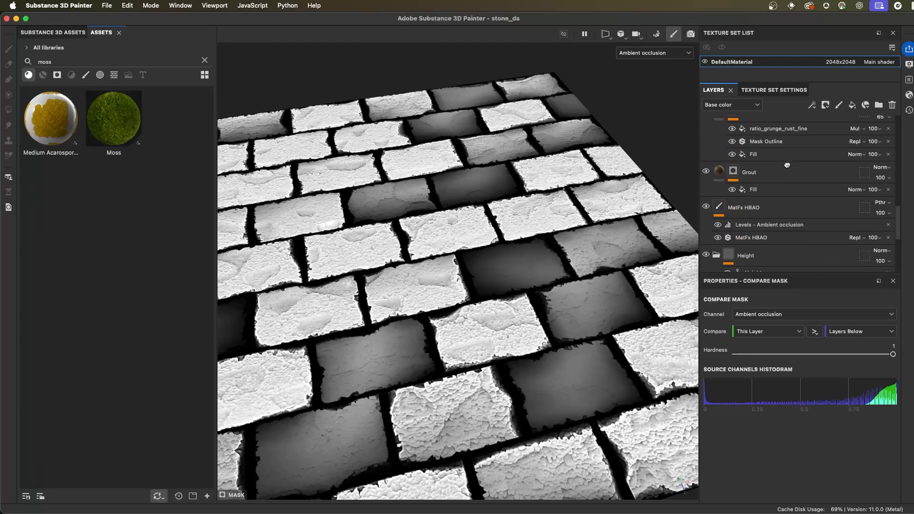
pyautogui.scroll(-1, 780, 198)
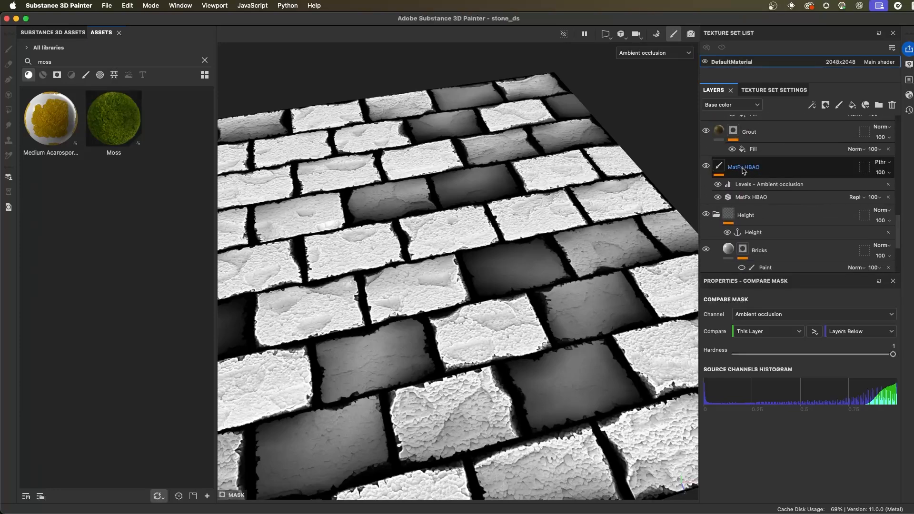
pyautogui.scroll(12, 780, 183)
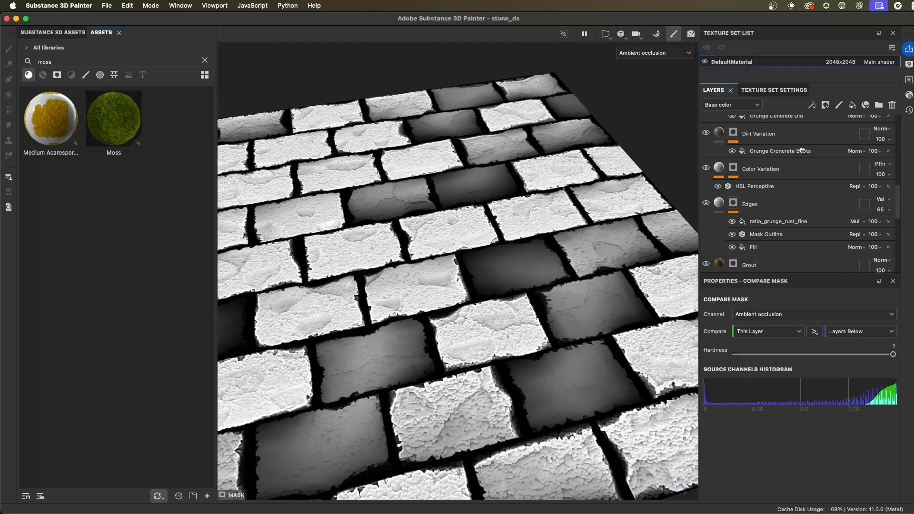
pyautogui.scroll(1, 800, 193)
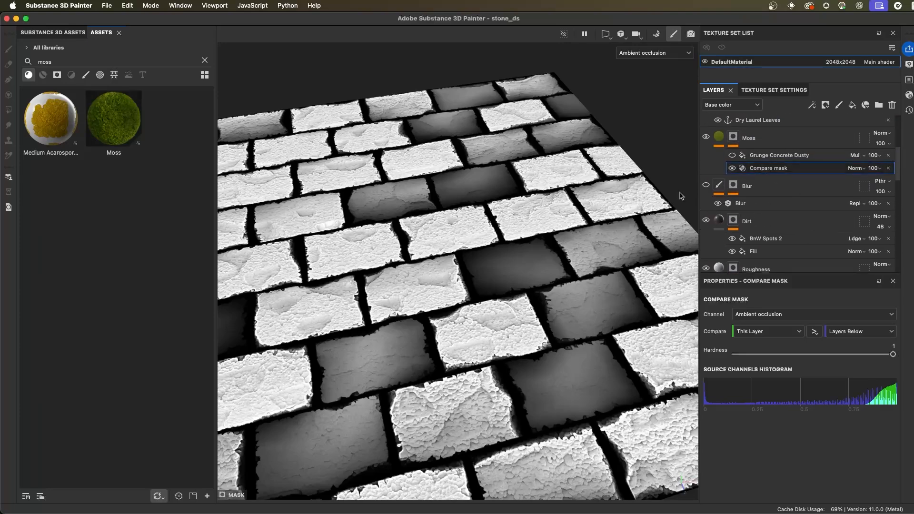
pyautogui.press('m')
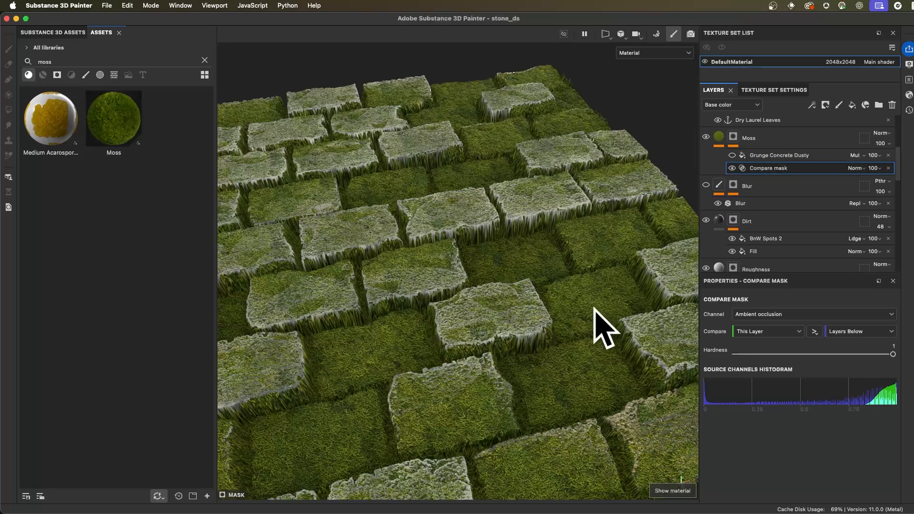
# Try the Moss layer's height channel with and without its height levels, adjusting the levels' output range to 0.061–0.182
pyautogui.click(719, 138)
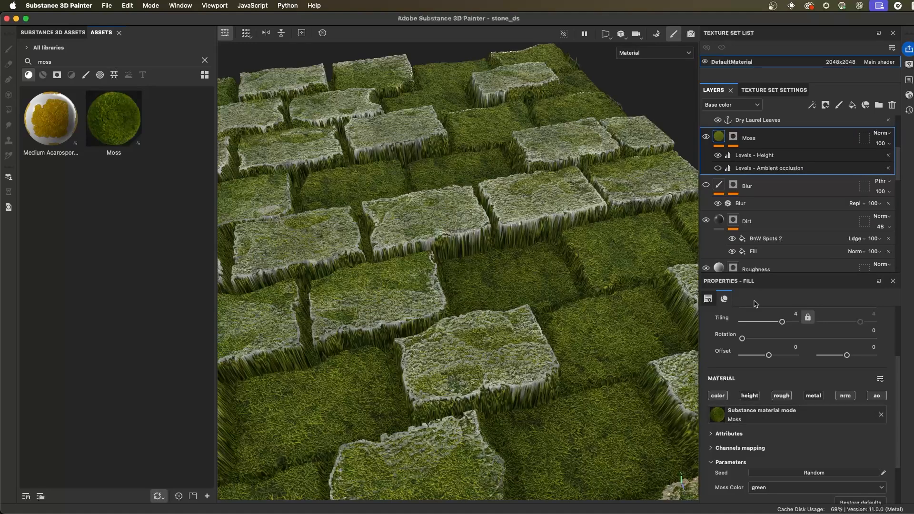
pyautogui.click(717, 155)
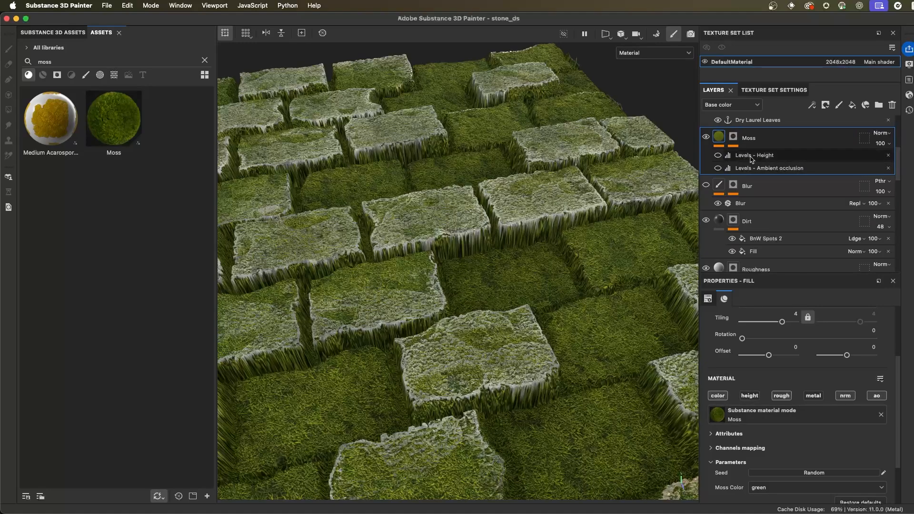
pyautogui.click(751, 396)
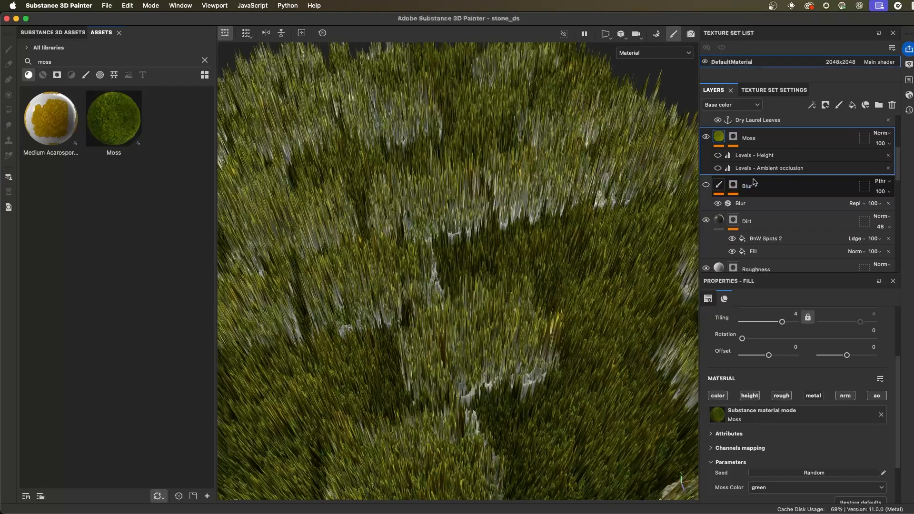
pyautogui.click(757, 156)
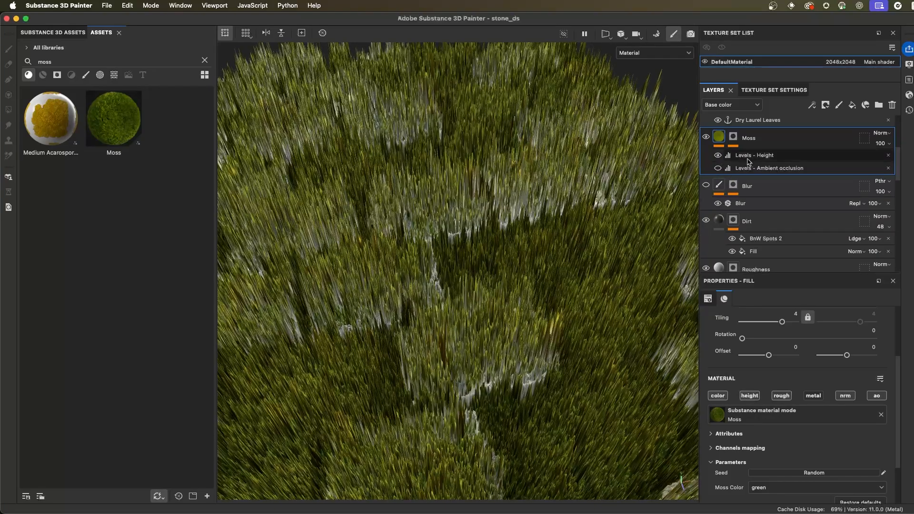
pyautogui.moveTo(891, 381); pyautogui.dragTo(780, 380)
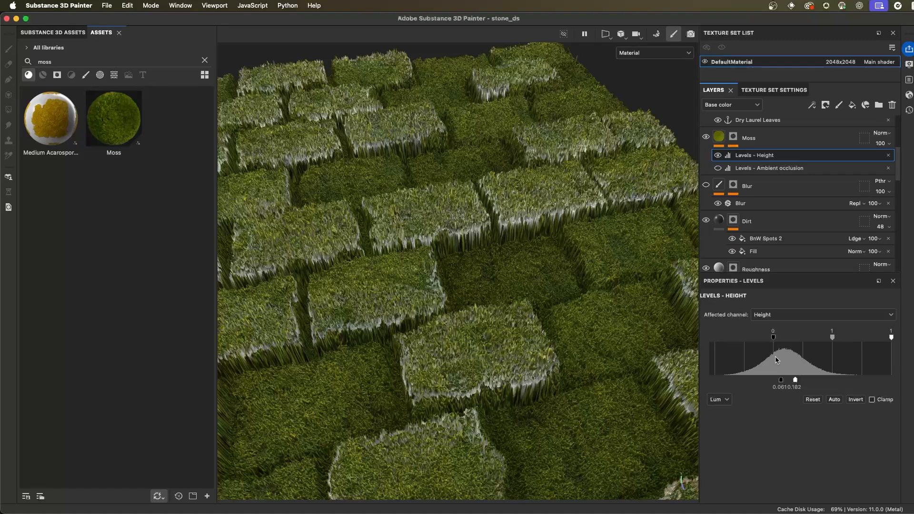
# Delete the Moss layer's height levels and turn off its height channel
pyautogui.click(888, 156)
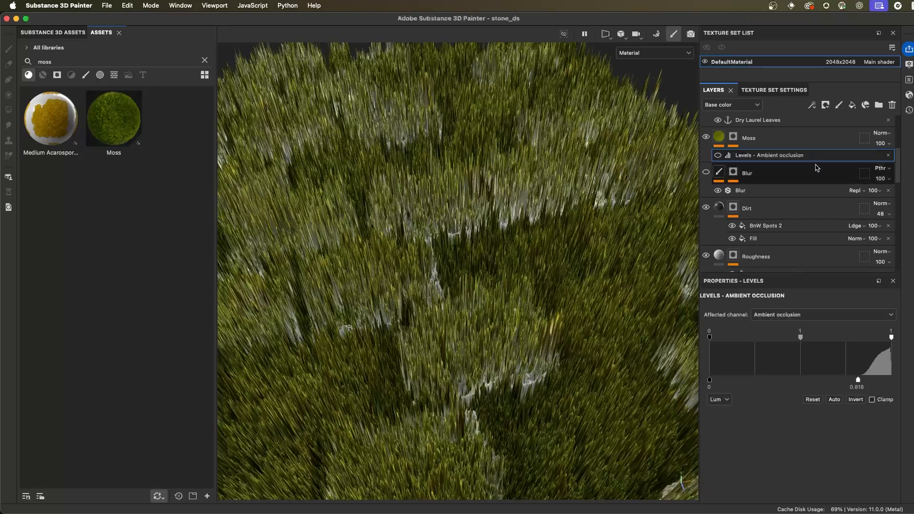
pyautogui.click(722, 138)
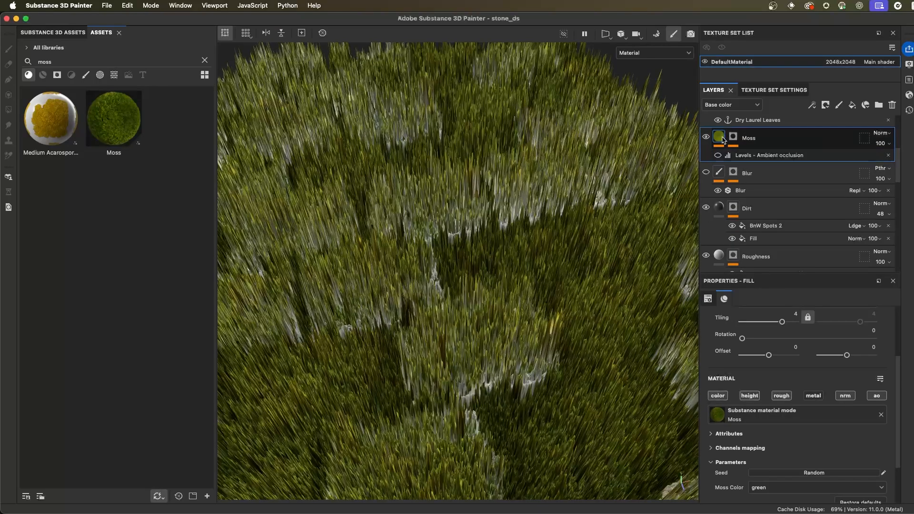
pyautogui.click(753, 398)
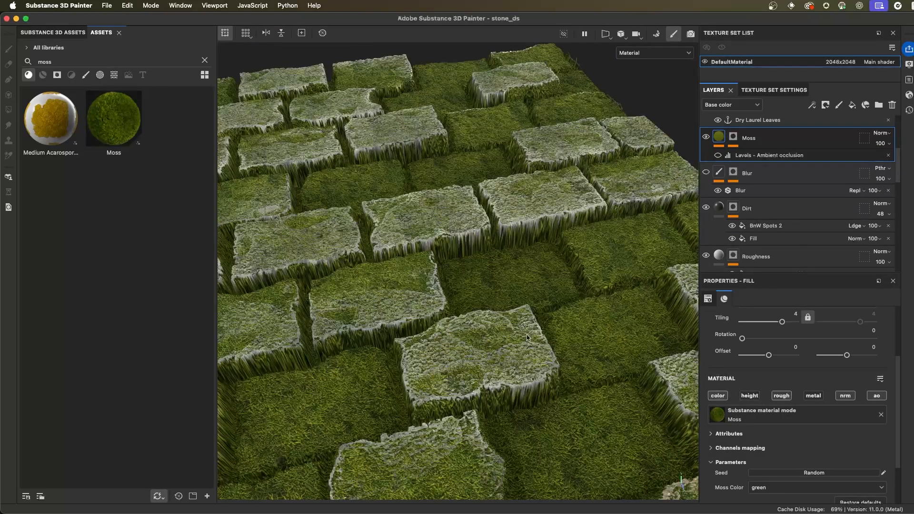
# Turn on the Moss layer's ambient occlusion levels and lower their output maximum to 0
pyautogui.keyDown('alt'); pyautogui.moveTo(554, 244); pyautogui.dragTo(494, 286, button='right'); pyautogui.keyUp('alt')
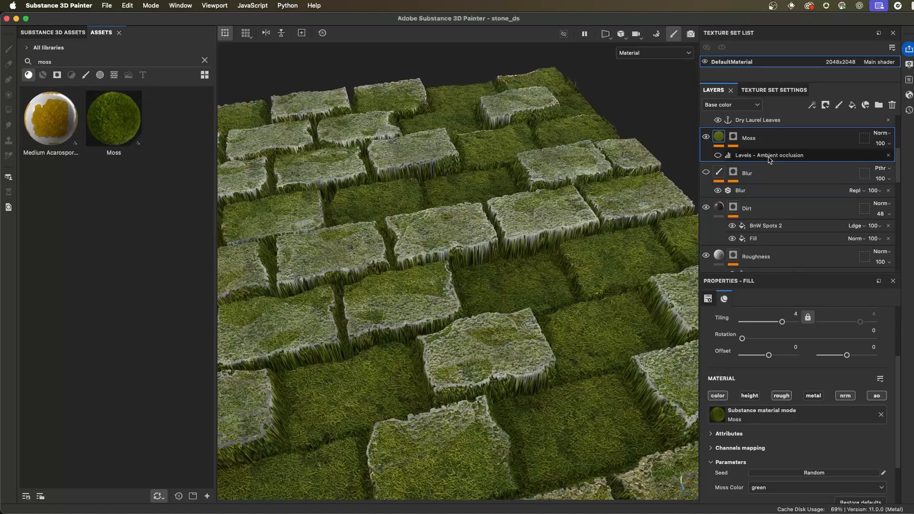
pyautogui.click(770, 158)
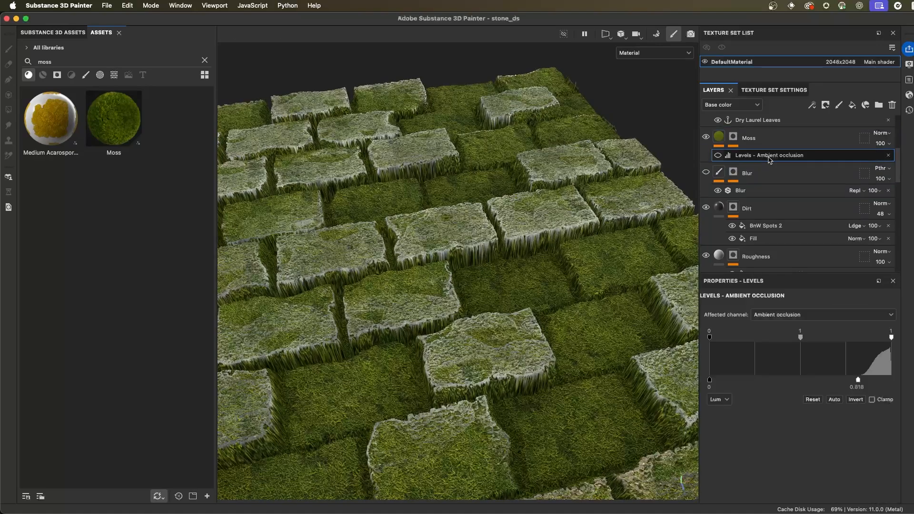
pyautogui.click(717, 156)
pyautogui.keyDown('alt'); pyautogui.moveTo(477, 315); pyautogui.dragTo(614, 301); pyautogui.keyUp('alt')
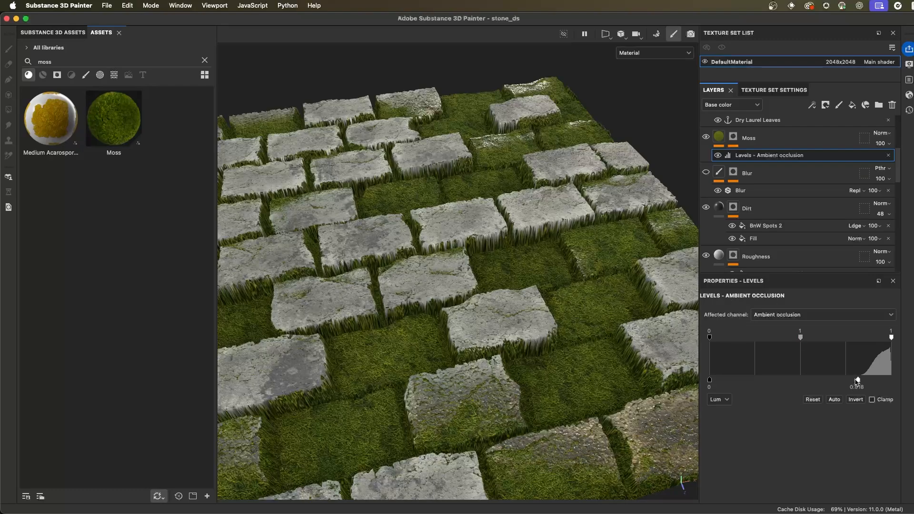
pyautogui.moveTo(856, 381); pyautogui.dragTo(703, 388)
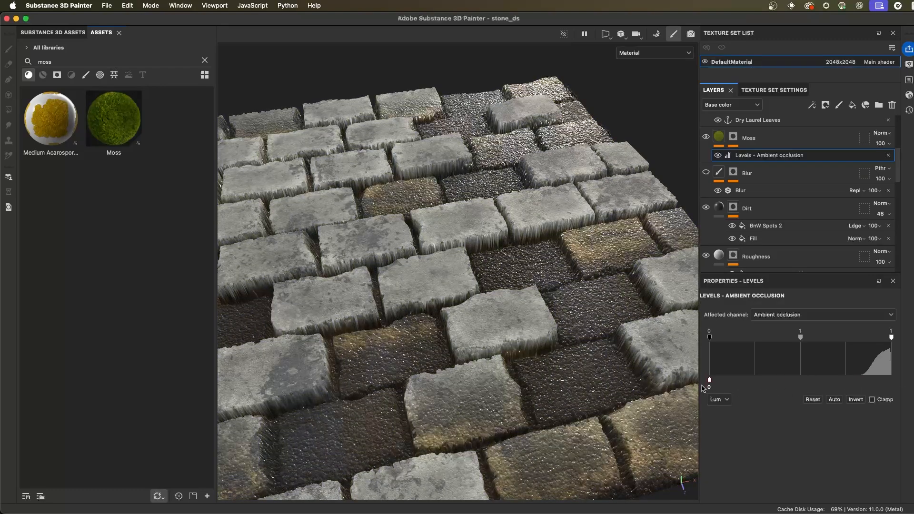
pyautogui.keyDown('alt'); pyautogui.moveTo(554, 247); pyautogui.dragTo(533, 266); pyautogui.keyUp('alt')
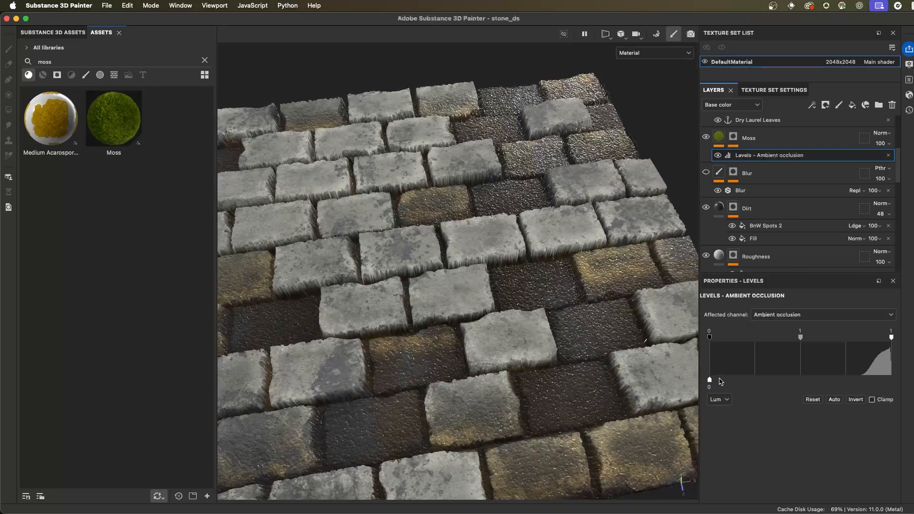
# Raise the output maximum of the Moss layer's ambient occlusion levels to 0.825
pyautogui.moveTo(710, 383); pyautogui.dragTo(859, 379)
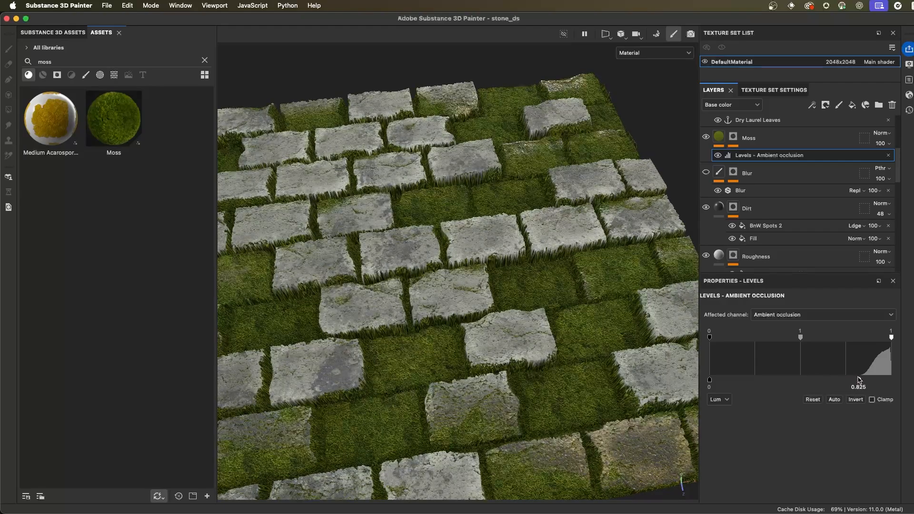
pyautogui.scroll(5, 534, 318)
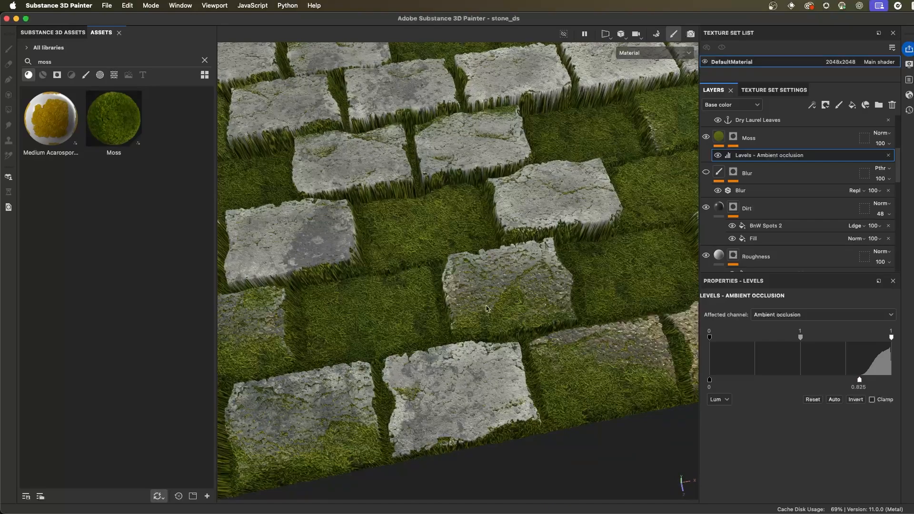
pyautogui.moveTo(860, 382)
pyautogui.mouseDown()
pyautogui.moveTo(825, 381)
pyautogui.moveTo(876, 384)
pyautogui.moveTo(796, 381)
pyautogui.moveTo(859, 387)
pyautogui.mouseUp()
# Inspect the moss coverage along the brick gaps and sides from several angles and distances
pyautogui.scroll(-3, 507, 255)
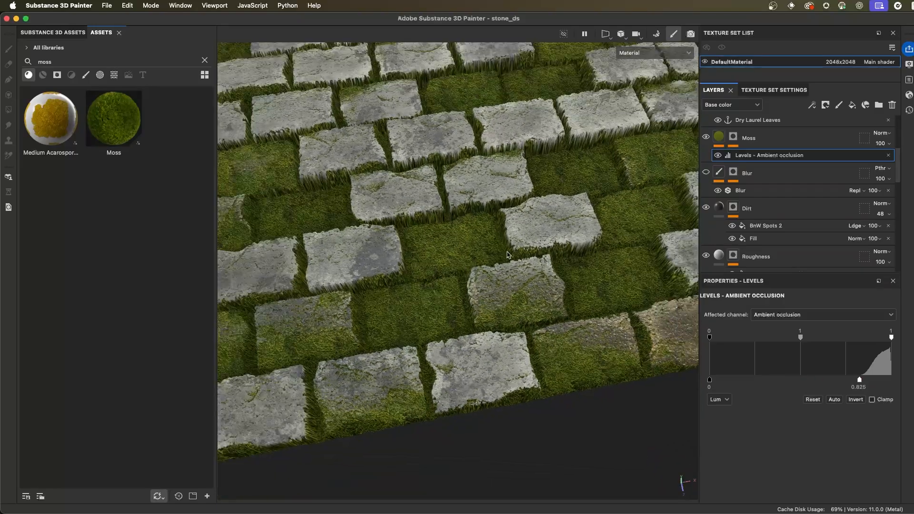
pyautogui.scroll(-4, 507, 255)
pyautogui.keyDown('alt'); pyautogui.moveTo(507, 255); pyautogui.dragTo(582, 271); pyautogui.keyUp('alt')
pyautogui.keyDown('alt'); pyautogui.moveTo(583, 272); pyautogui.dragTo(585, 237); pyautogui.keyUp('alt')
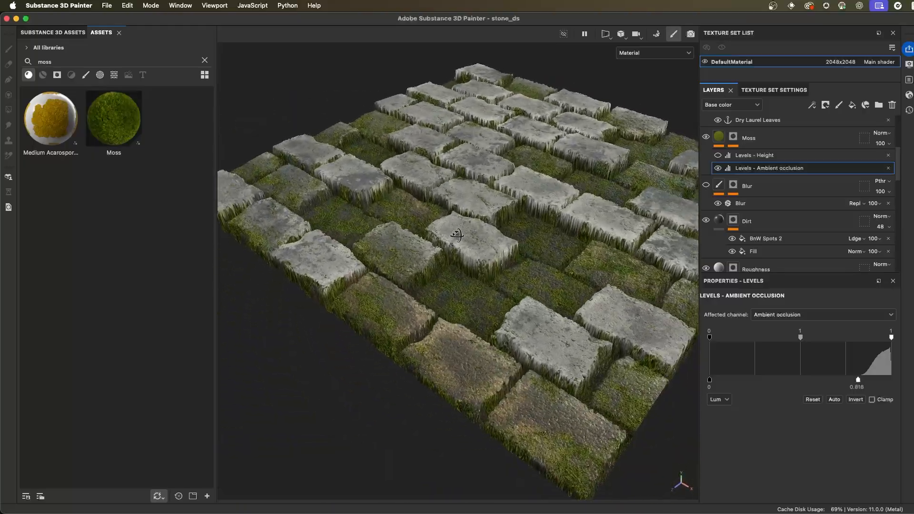
pyautogui.scroll(4, 457, 235)
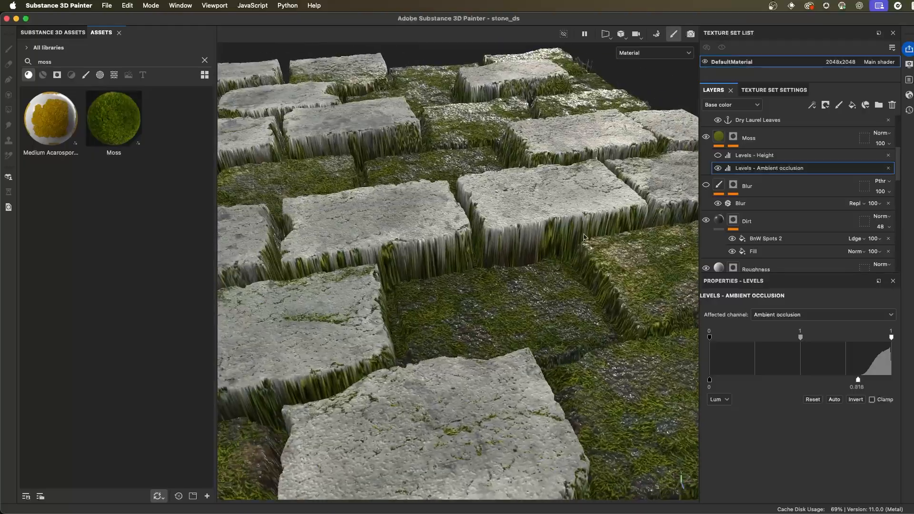
pyautogui.keyDown('alt'); pyautogui.moveTo(491, 237); pyautogui.dragTo(545, 259); pyautogui.keyUp('alt')
pyautogui.keyDown('alt'); pyautogui.moveTo(521, 210); pyautogui.dragTo(547, 226); pyautogui.keyUp('alt')
pyautogui.scroll(-3, 809, 191)
# Examine the Bricks layer's mask up close along the brick edges, and return to the material view
pyautogui.scroll(-10, 809, 191)
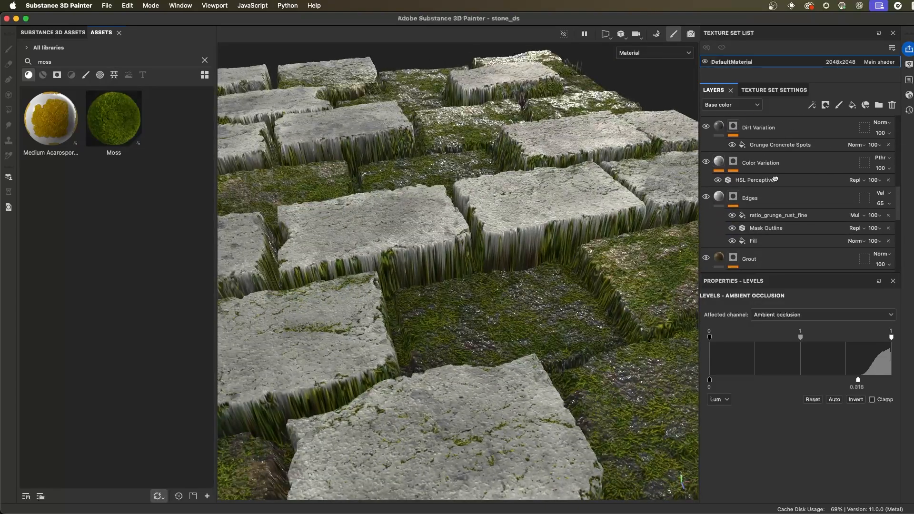
pyautogui.scroll(-5, 770, 162)
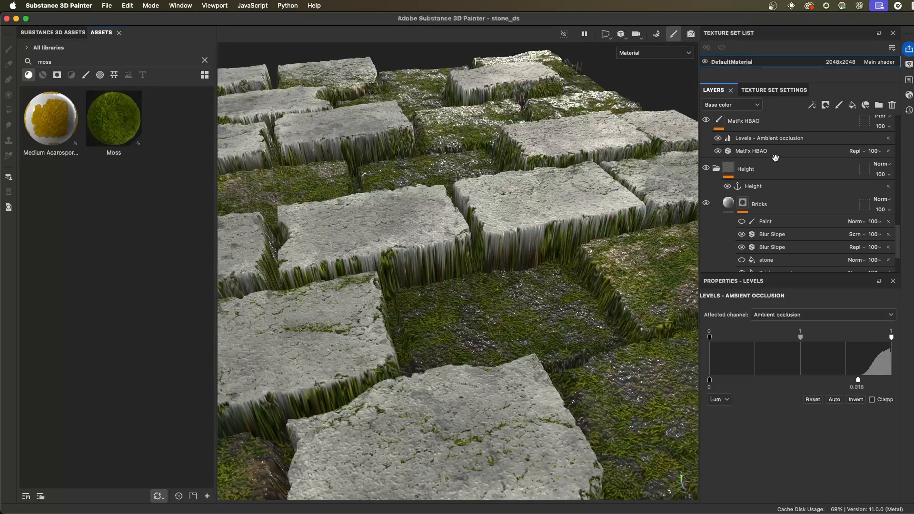
pyautogui.keyDown('alt'); pyautogui.click(743, 181); pyautogui.keyUp('alt')
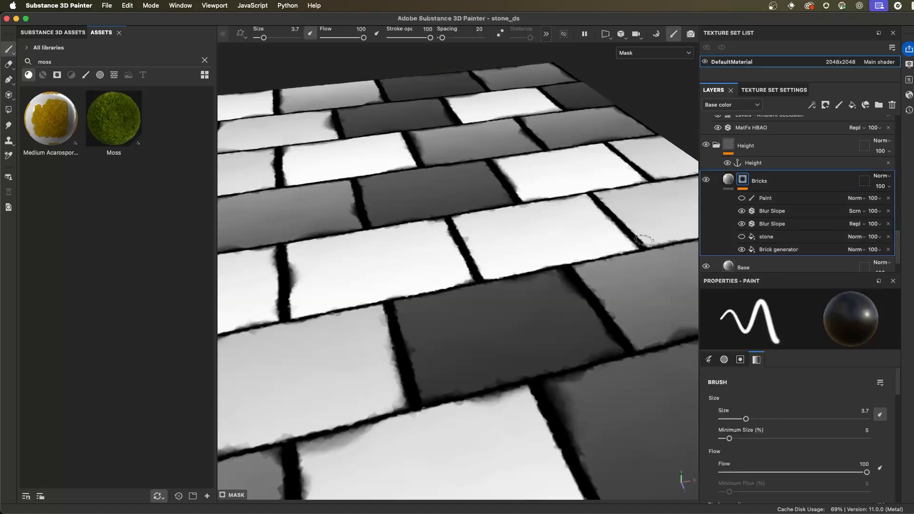
pyautogui.moveTo(522, 279)
pyautogui.keyDown('alt'); pyautogui.mouseDown(button='right')
pyautogui.moveTo(524, 290)
pyautogui.moveTo(624, 322)
pyautogui.moveTo(526, 245)
pyautogui.mouseUp(button='right'); pyautogui.keyUp('alt')
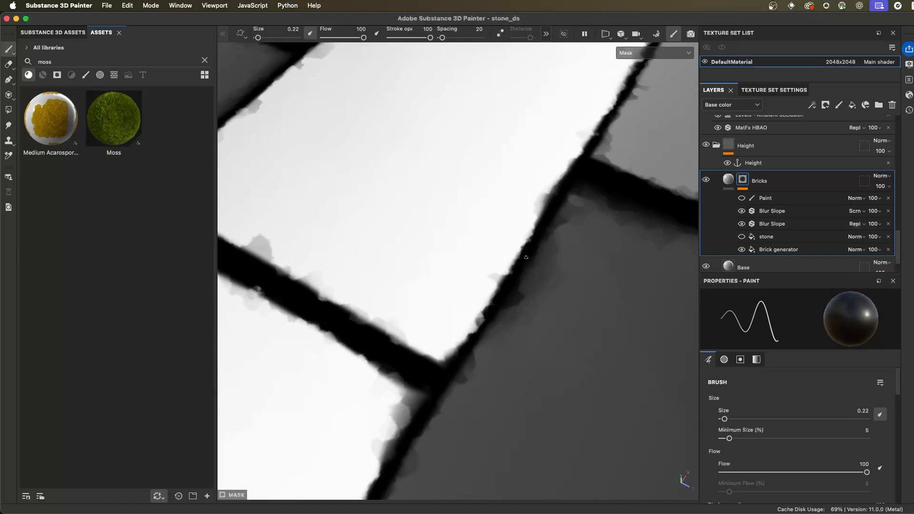
pyautogui.keyDown('alt'); pyautogui.moveTo(527, 273); pyautogui.dragTo(445, 257, button='right'); pyautogui.keyUp('alt')
pyautogui.keyDown('alt'); pyautogui.moveTo(519, 257); pyautogui.dragTo(451, 272); pyautogui.keyUp('alt')
pyautogui.keyDown('alt'); pyautogui.moveTo(528, 263); pyautogui.dragTo(457, 242, button='right'); pyautogui.keyUp('alt')
pyautogui.press('m')
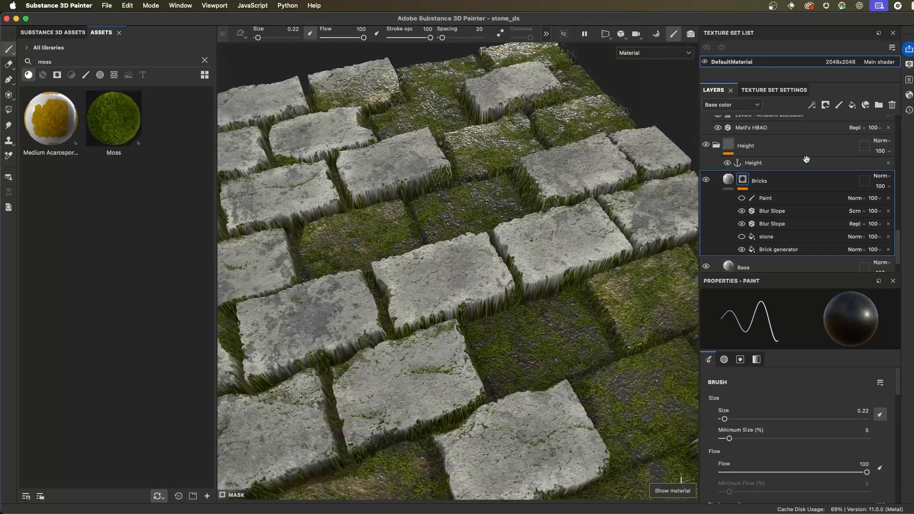
# Rename the Blur layer beneath the Moss layer as "Disp FIX BLUR"
pyautogui.scroll(8, 808, 169)
pyautogui.scroll(8, 801, 202)
pyautogui.scroll(2, 804, 224)
pyautogui.doubleClick(817, 189)
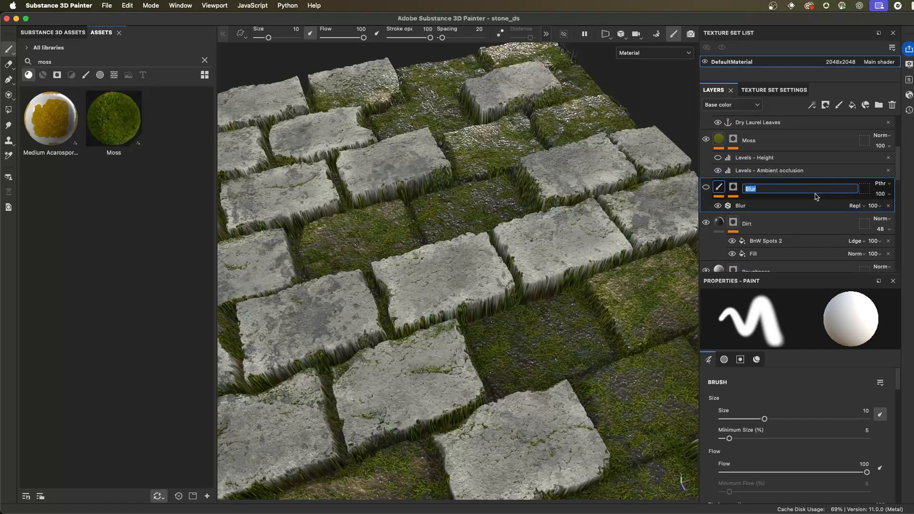
pyautogui.write('Disp FIX BLUR')
pyautogui.press('Return')
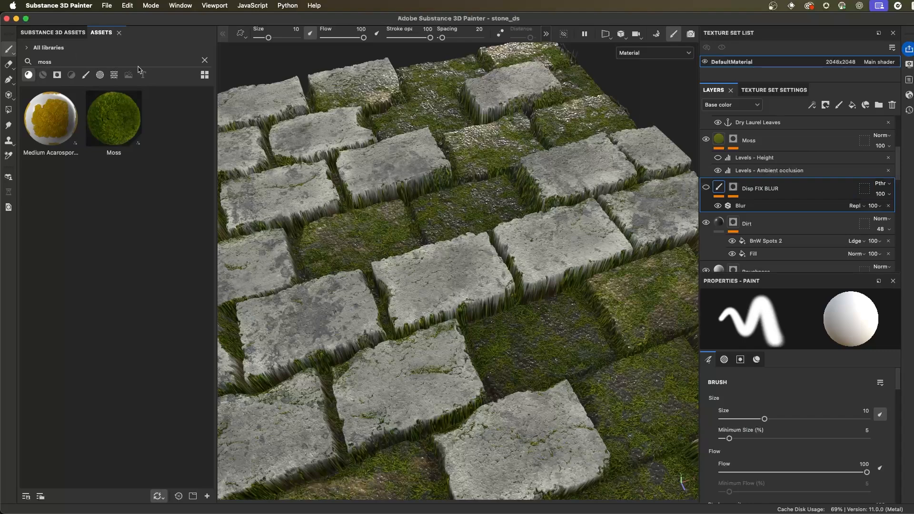
# Replace the moss search with a search for "blur" among the filter assets
pyautogui.click(205, 61)
pyautogui.click(86, 75)
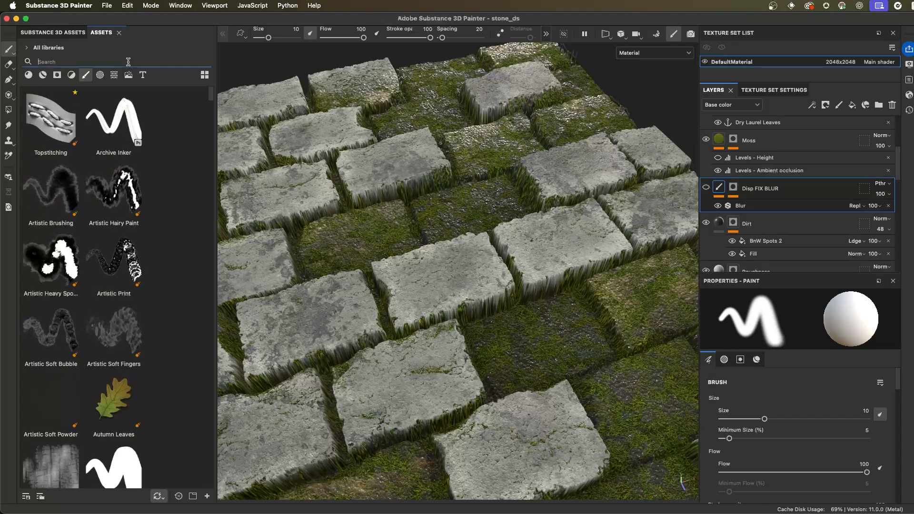
pyautogui.click(71, 75)
pyautogui.click(101, 59)
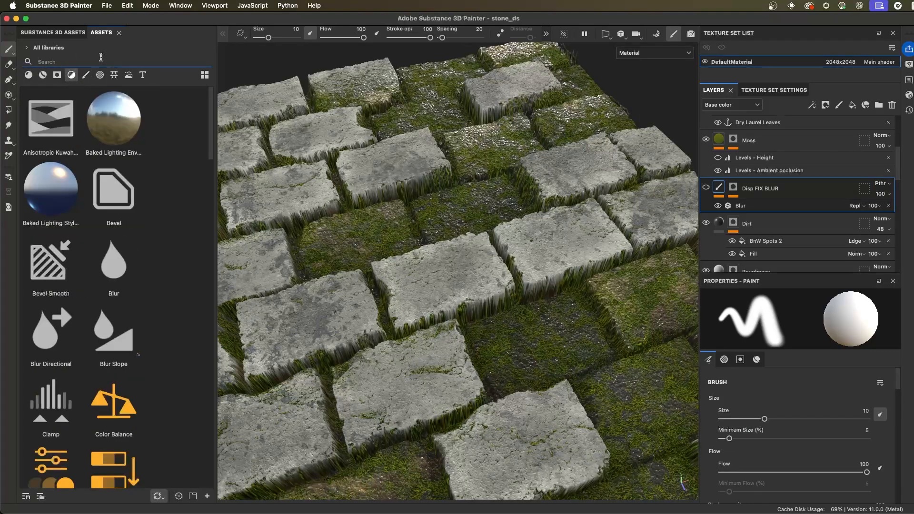
pyautogui.write('blur')
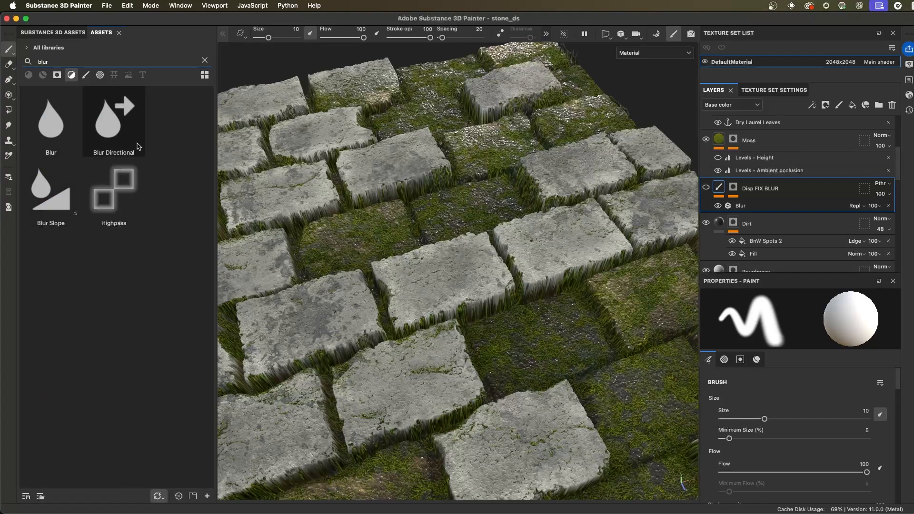
# Enlarge the layer stack area and turn on the visibility of the Disp FIX BLUR layer
pyautogui.click(734, 187)
pyautogui.click(718, 187)
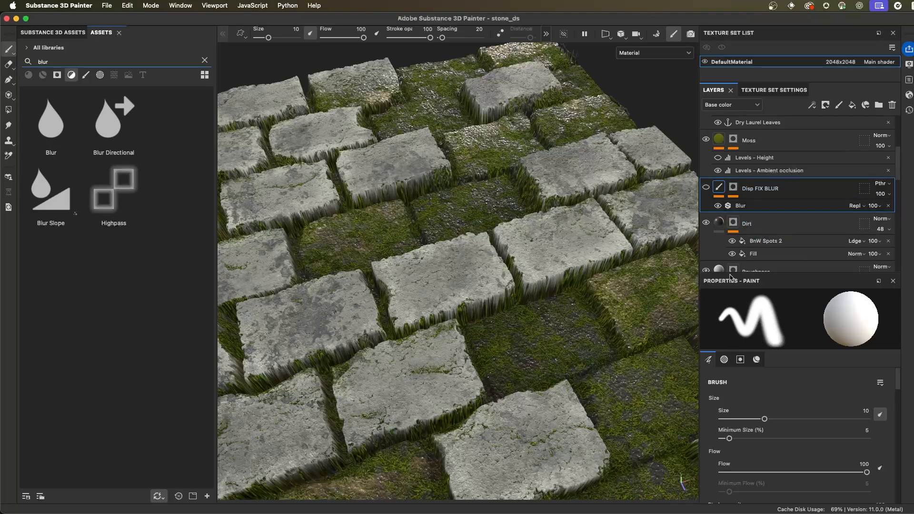
pyautogui.moveTo(730, 272); pyautogui.dragTo(730, 331)
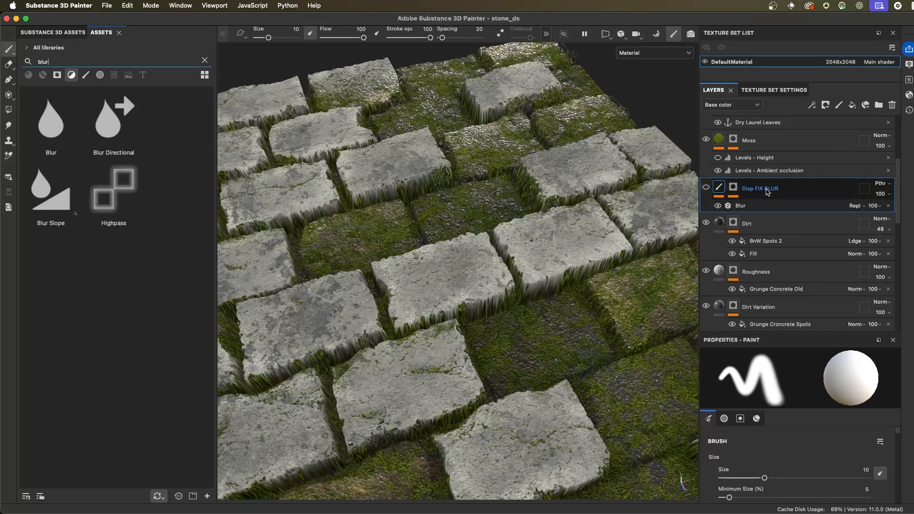
pyautogui.scroll(-10, 783, 276)
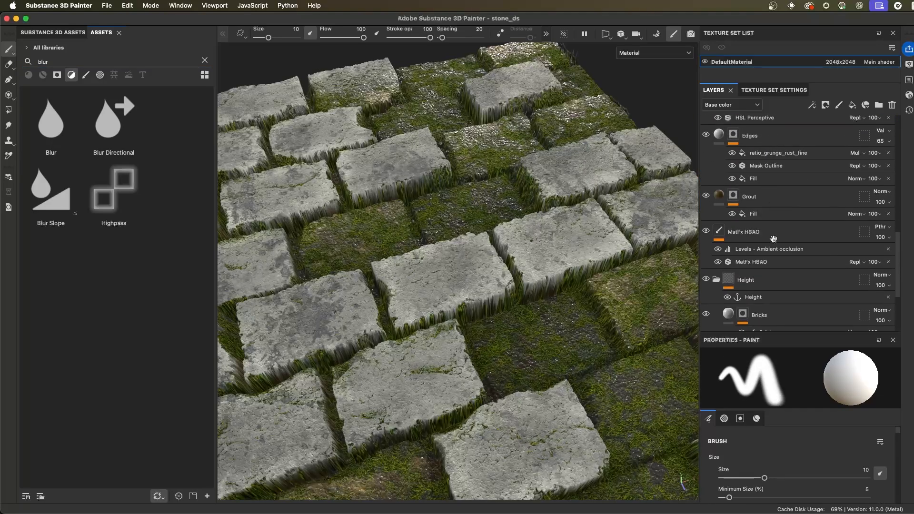
pyautogui.scroll(10, 780, 223)
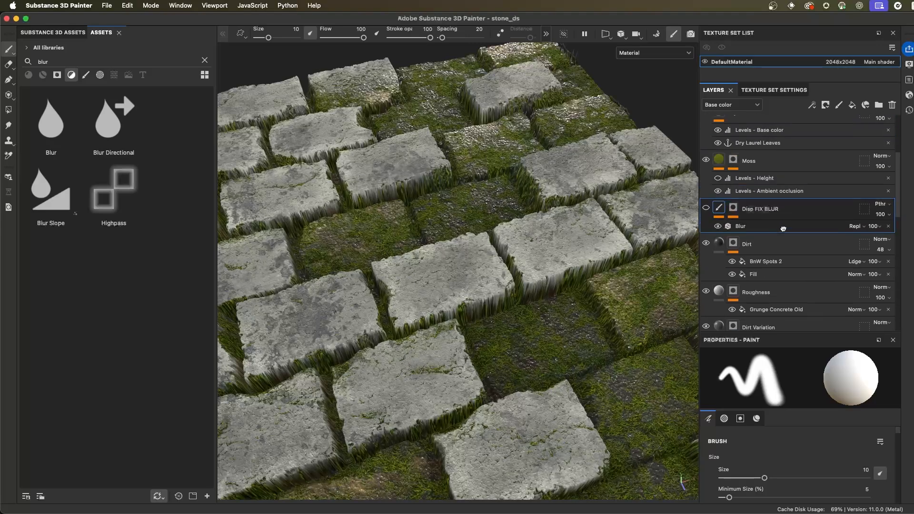
pyautogui.click(742, 227)
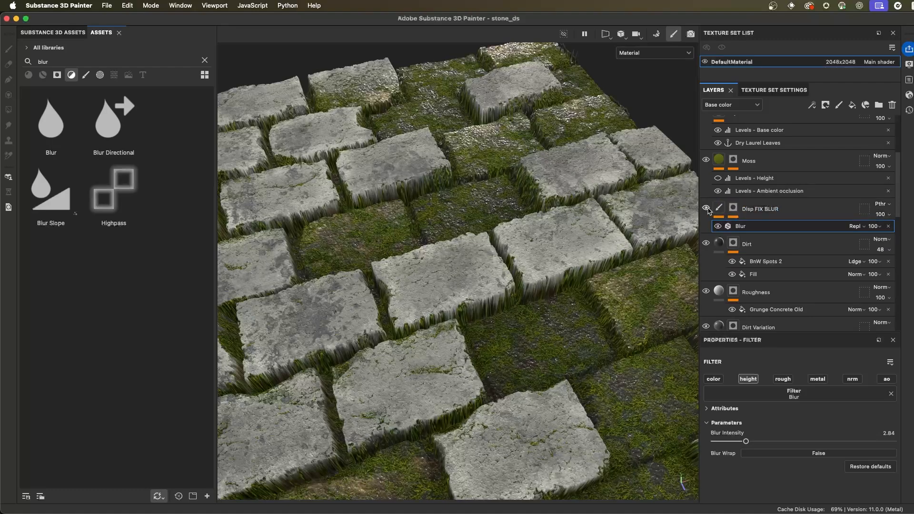
pyautogui.click(707, 209)
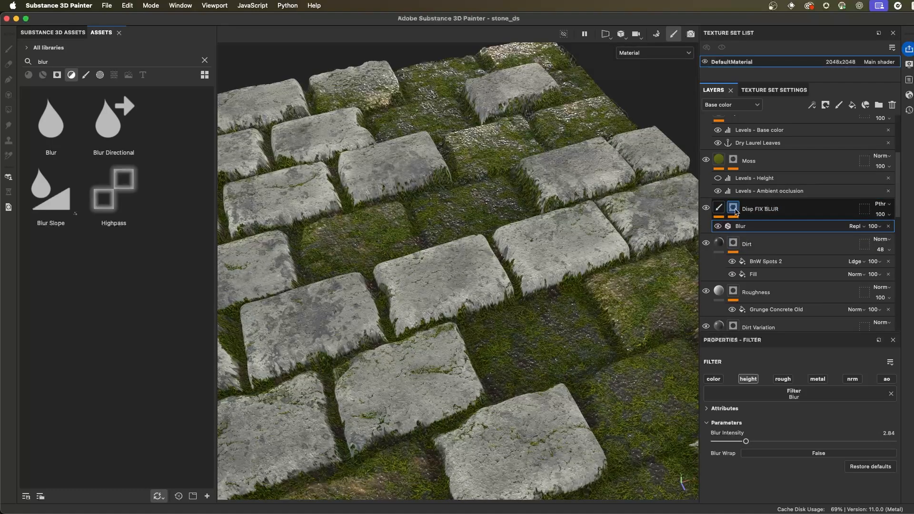
# Hide the Mask Outline and Fill effects in the Disp FIX BLUR layer's mask and disable the mask
pyautogui.click(734, 209)
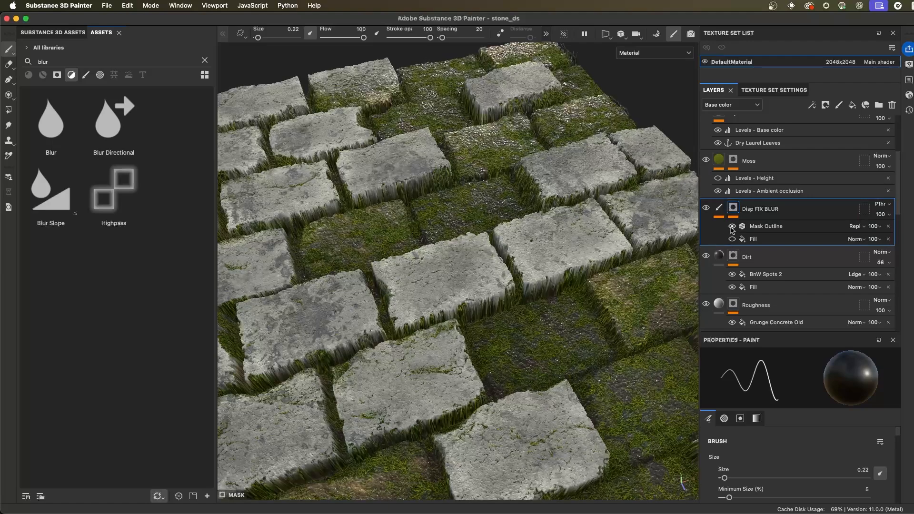
pyautogui.click(729, 212)
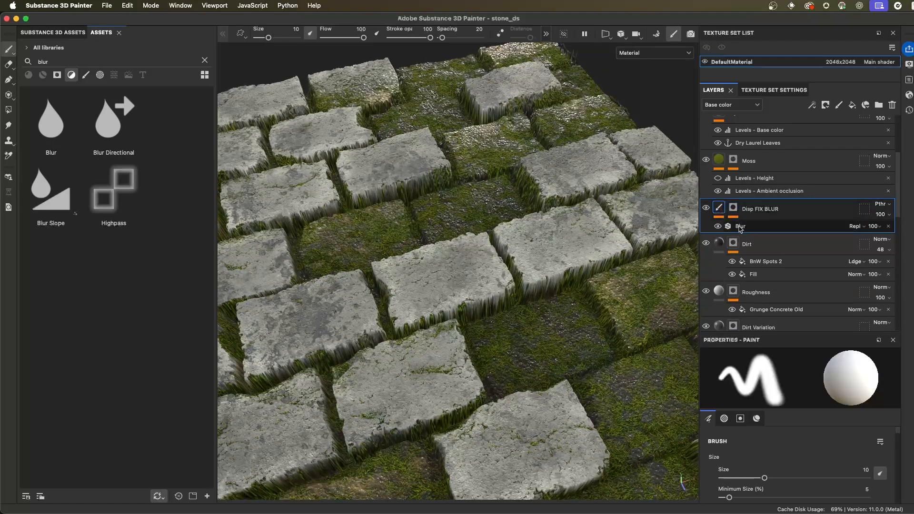
pyautogui.click(729, 211)
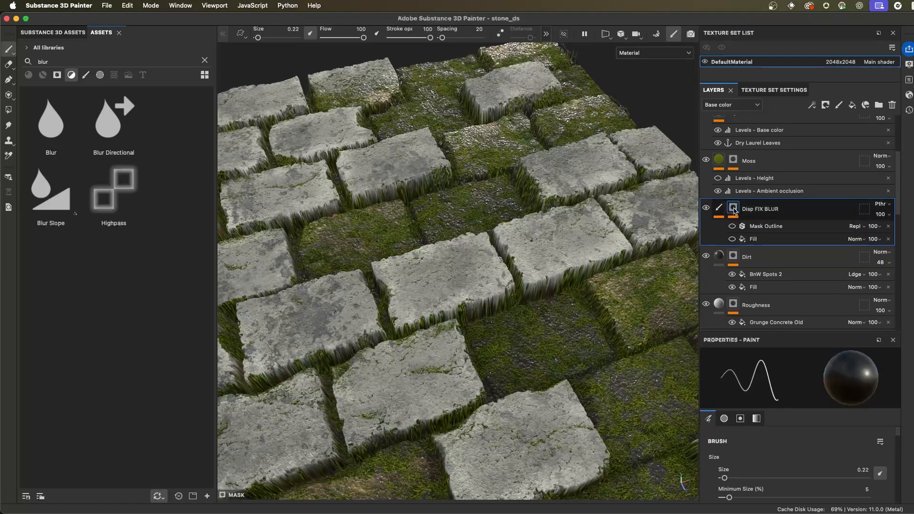
pyautogui.rightClick(734, 211)
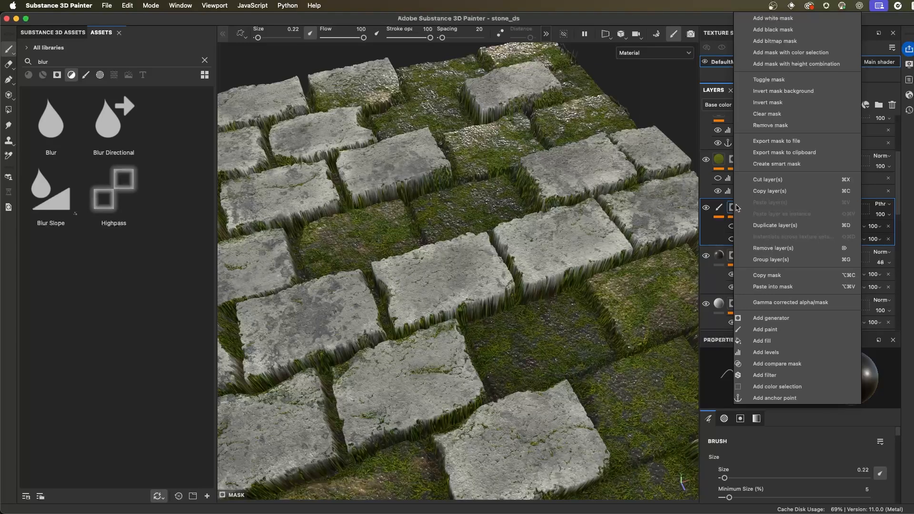
pyautogui.click(769, 80)
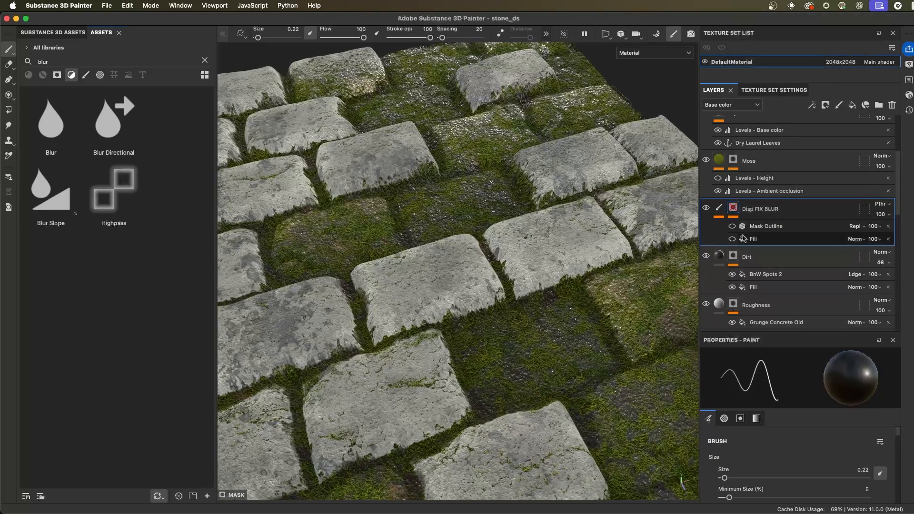
# Try a Blur Intensity of 1.37 on the Disp FIX BLUR layer's Blur filter and set it back to 2.84
pyautogui.click(718, 207)
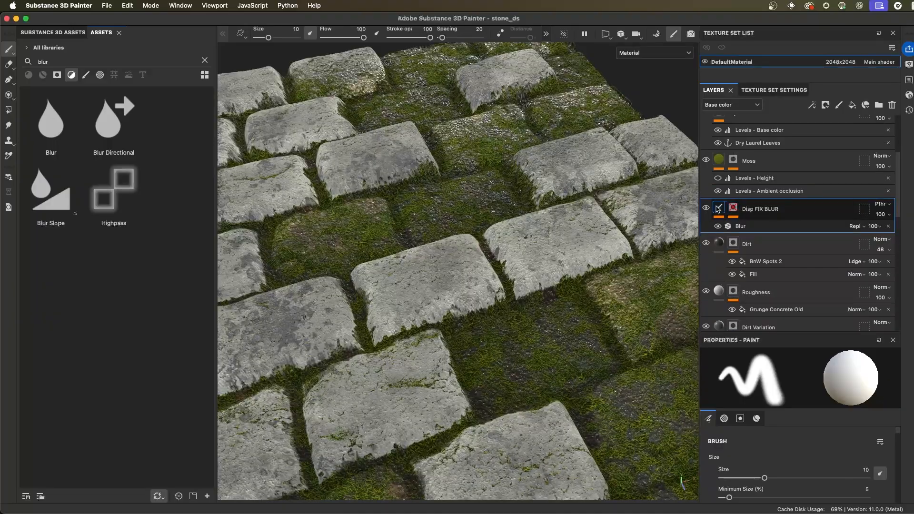
pyautogui.keyDown('alt'); pyautogui.moveTo(497, 258); pyautogui.dragTo(495, 226); pyautogui.keyUp('alt')
pyautogui.click(750, 226)
pyautogui.keyDown('alt'); pyautogui.moveTo(595, 290); pyautogui.dragTo(577, 300); pyautogui.keyUp('alt')
pyautogui.keyDown('alt'); pyautogui.moveTo(577, 300); pyautogui.dragTo(594, 298, button='right'); pyautogui.keyUp('alt')
pyautogui.keyDown('alt'); pyautogui.moveTo(594, 298); pyautogui.dragTo(504, 245); pyautogui.keyUp('alt')
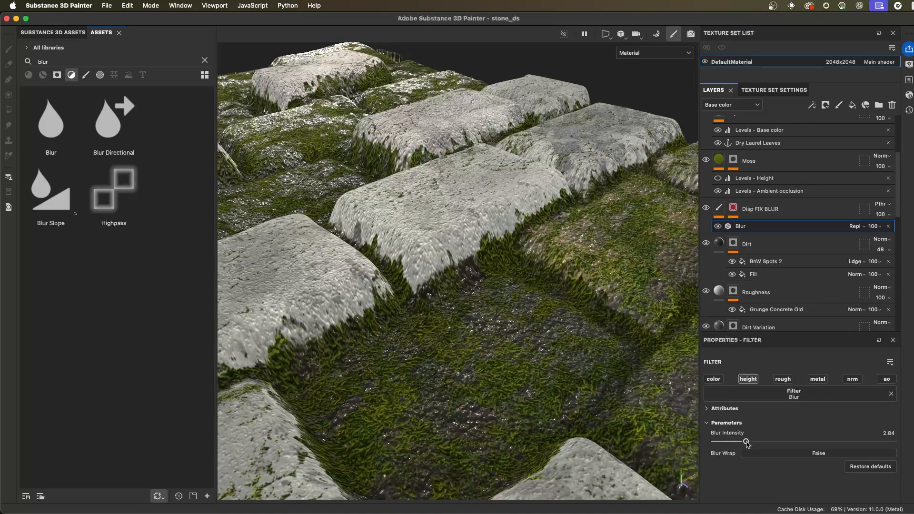
pyautogui.moveTo(746, 442); pyautogui.dragTo(729, 458)
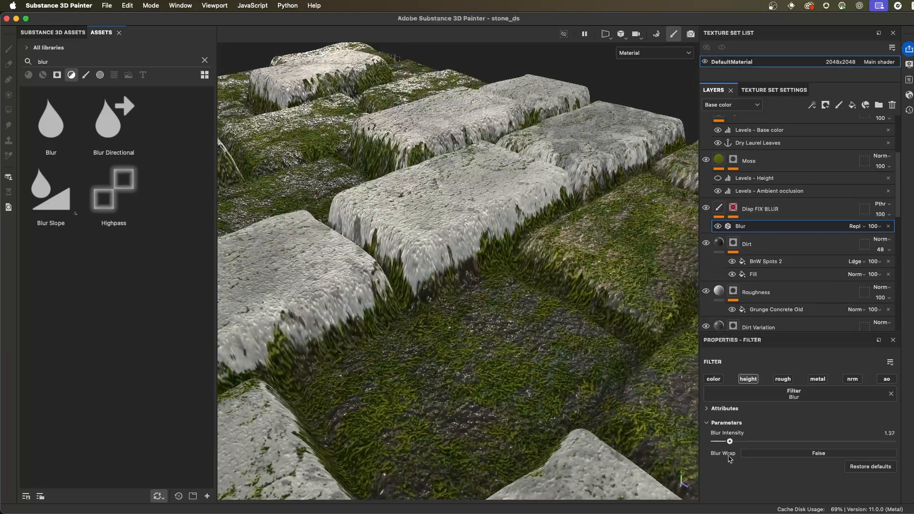
pyautogui.moveTo(733, 443); pyautogui.dragTo(746, 443)
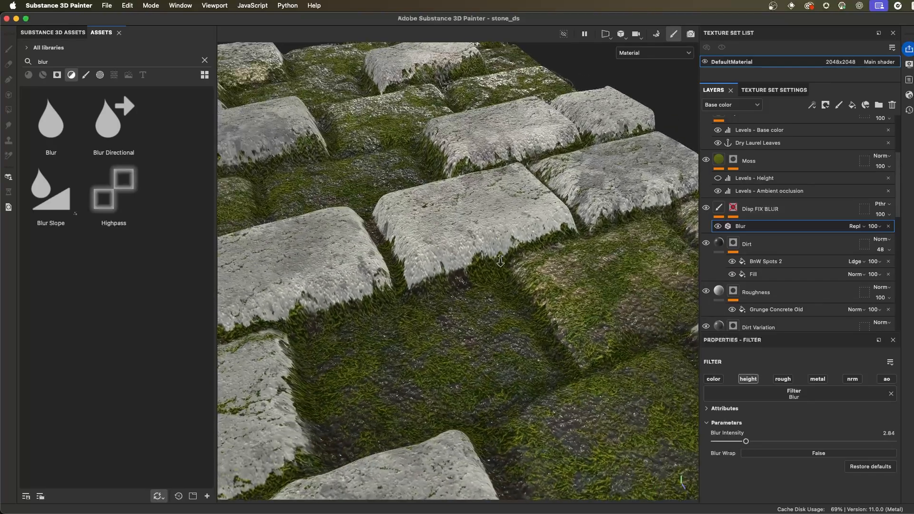
# Re-enable the Disp FIX BLUR layer's mask, show its Fill effect, and display the mask alone
pyautogui.click(733, 208)
pyautogui.rightClick(737, 211)
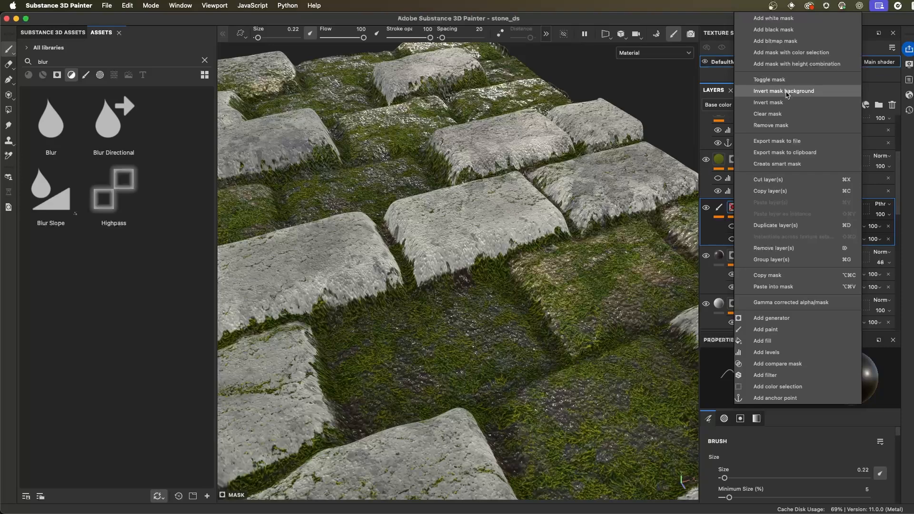
pyautogui.click(786, 81)
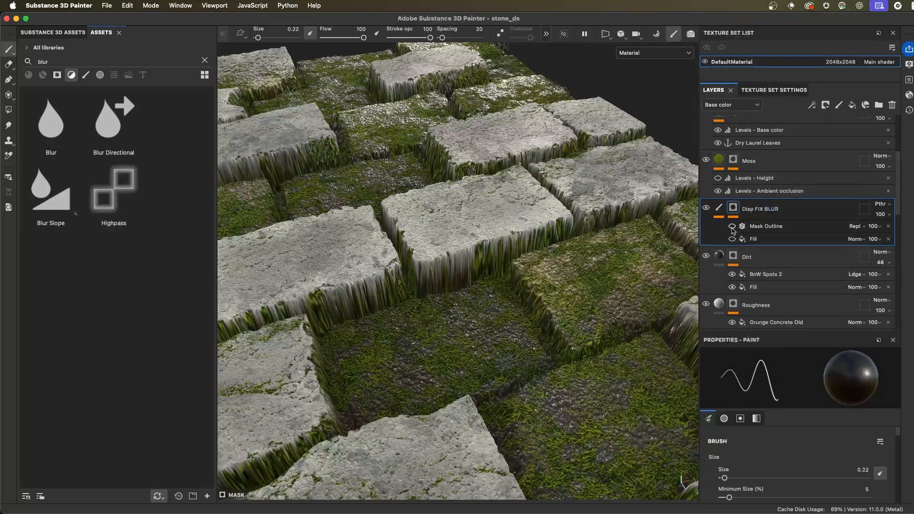
pyautogui.click(734, 240)
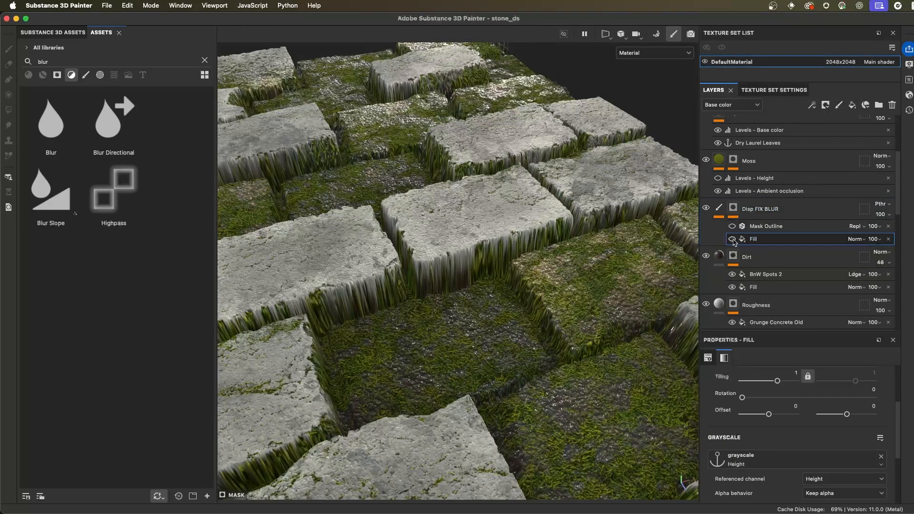
pyautogui.keyDown('alt'); pyautogui.click(734, 208); pyautogui.keyUp('alt')
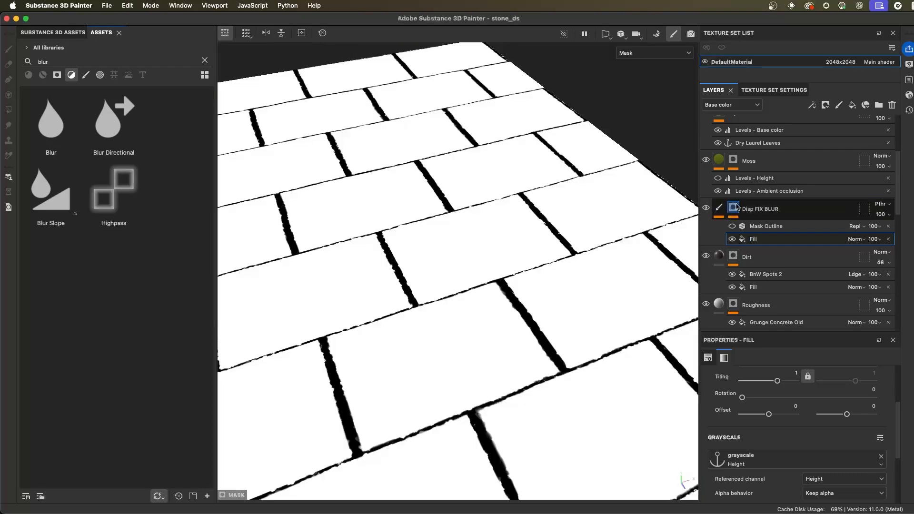
# Set the input levels of the mask Fill's Height anchor to 0.003 and check the brick gaps
pyautogui.scroll(-4, 769, 413)
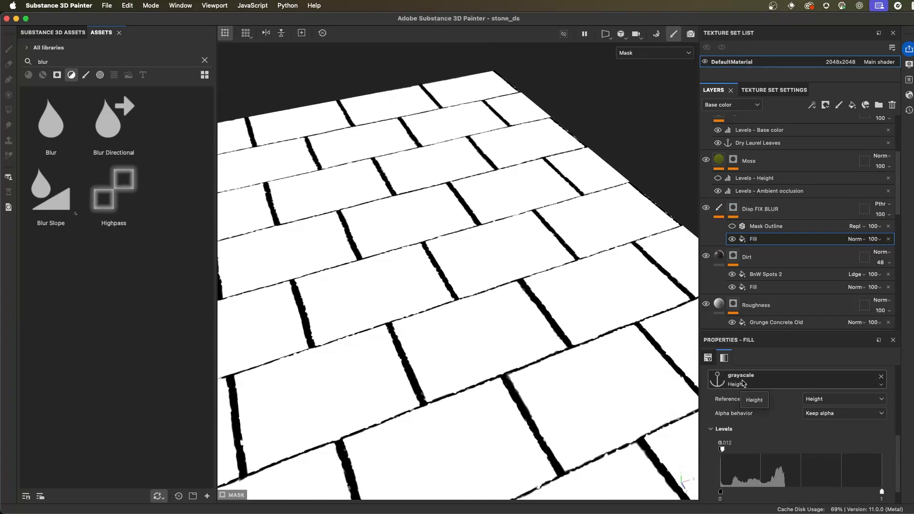
pyautogui.scroll(-2, 814, 457)
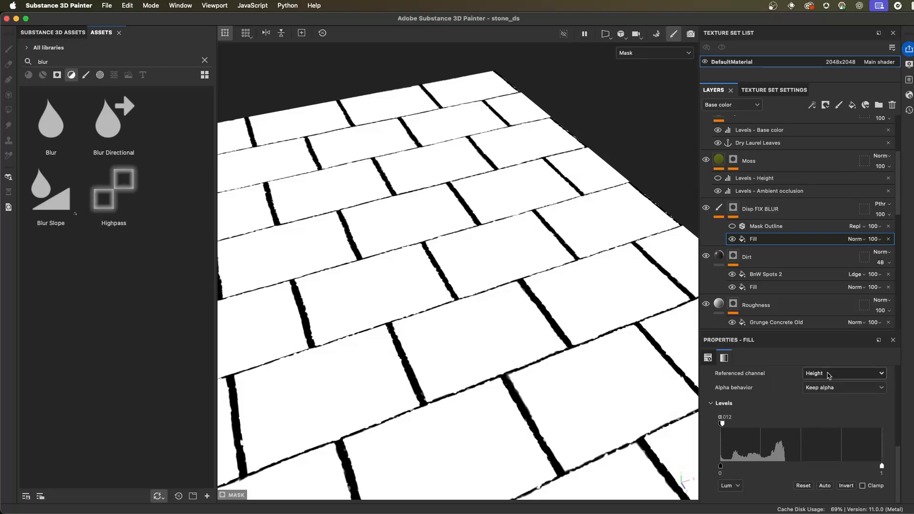
pyautogui.moveTo(722, 423)
pyautogui.mouseDown()
pyautogui.moveTo(842, 418)
pyautogui.moveTo(896, 433)
pyautogui.moveTo(718, 433)
pyautogui.mouseUp()
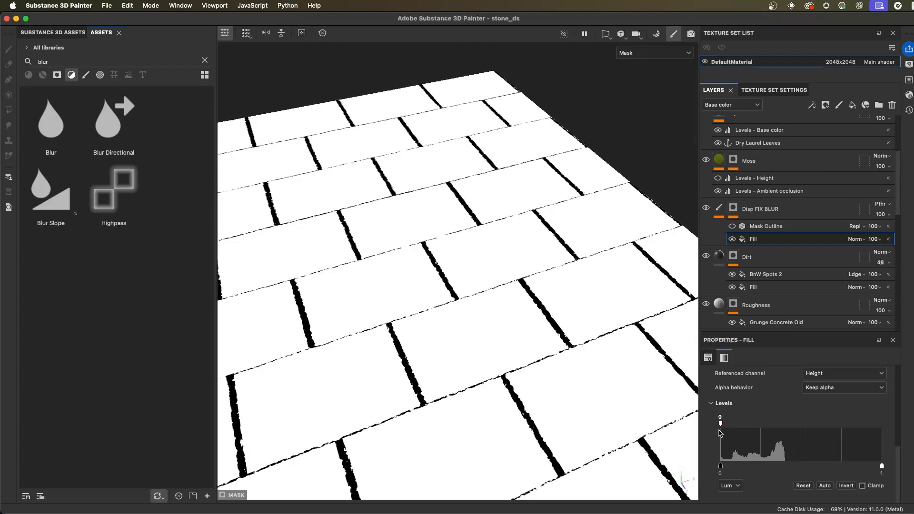
pyautogui.moveTo(719, 433); pyautogui.dragTo(720, 433)
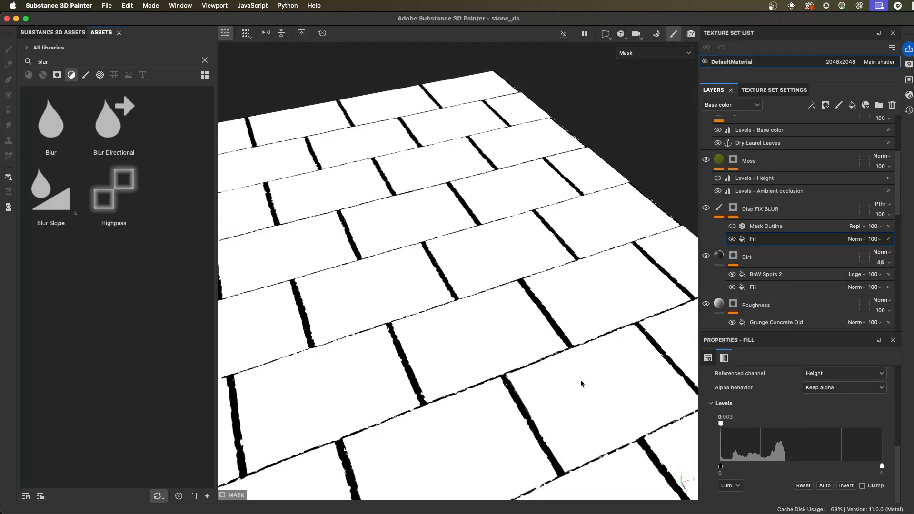
pyautogui.keyDown('alt'); pyautogui.moveTo(570, 343); pyautogui.dragTo(391, 241); pyautogui.keyUp('alt')
pyautogui.keyDown('alt'); pyautogui.moveTo(392, 241); pyautogui.dragTo(555, 263, button='right'); pyautogui.keyUp('alt')
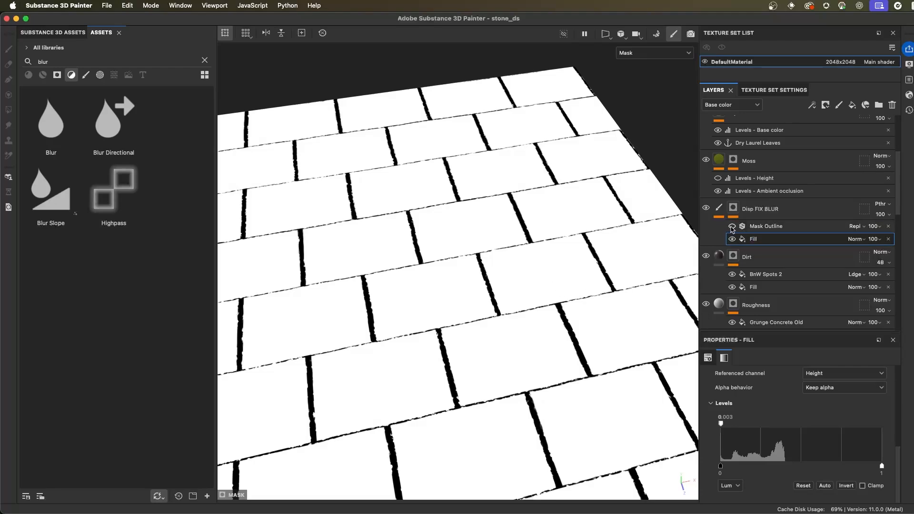
# Turn on the Mask Outline filter with Mask Position Both and width 0.05, and return to the material view
pyautogui.click(732, 226)
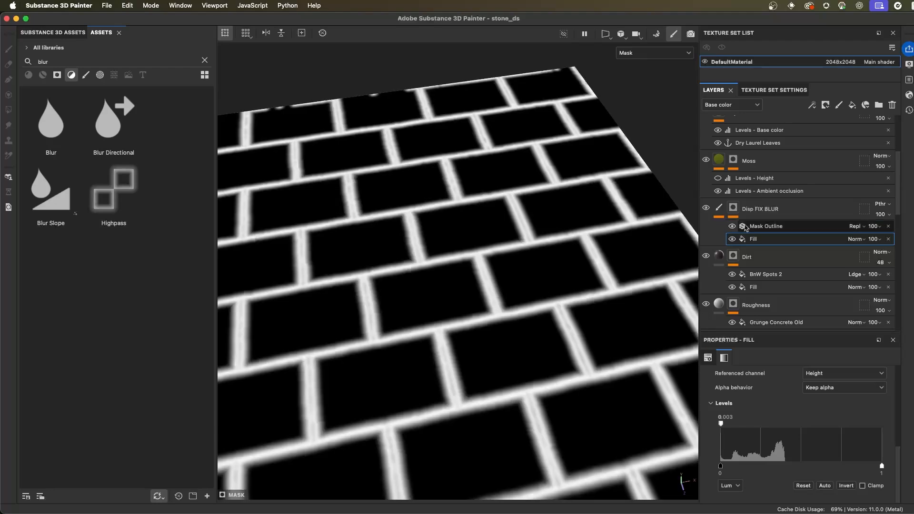
pyautogui.click(749, 227)
pyautogui.scroll(-2, 745, 390)
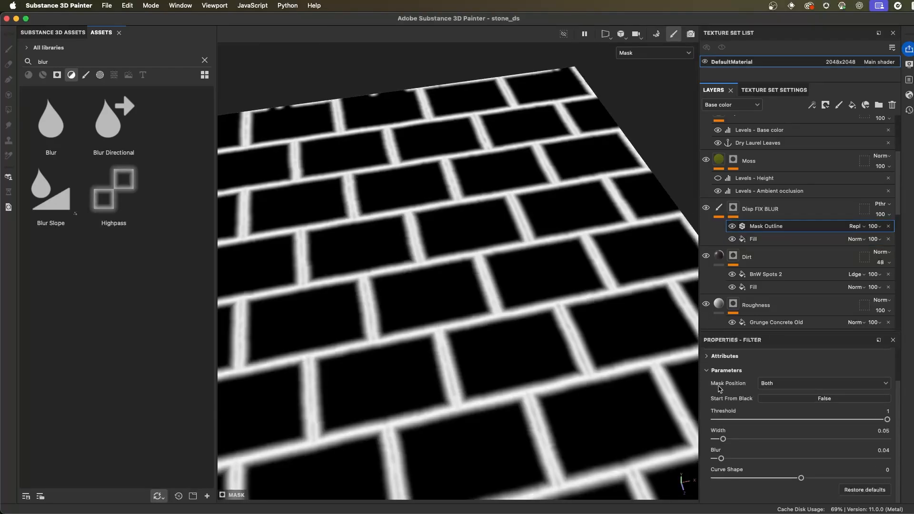
pyautogui.click(784, 385)
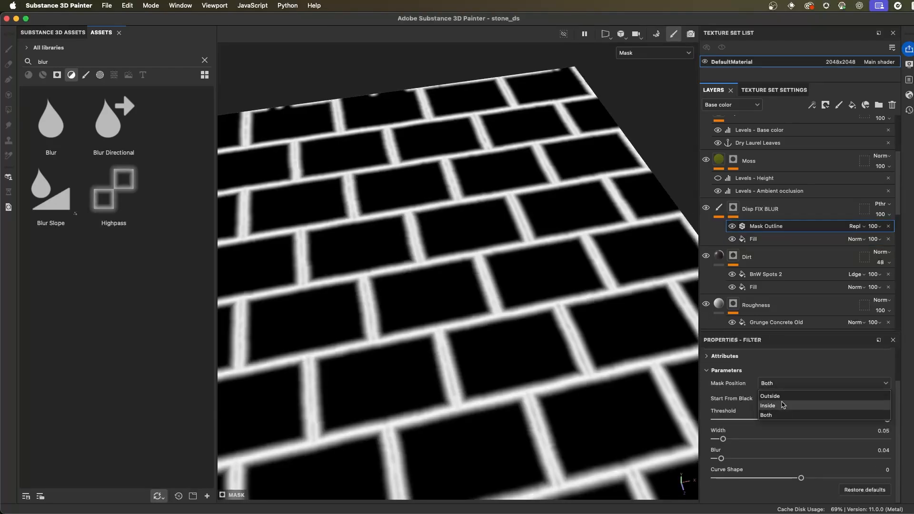
pyautogui.click(760, 413)
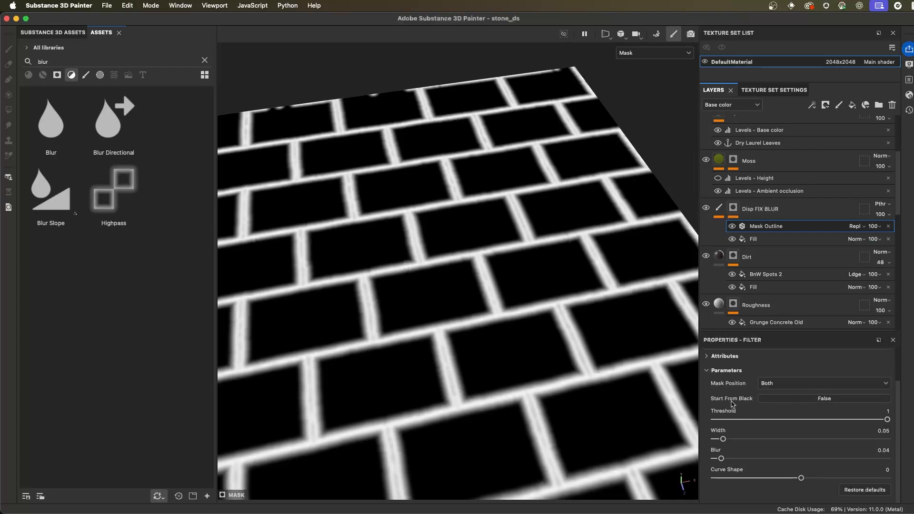
pyautogui.moveTo(722, 440); pyautogui.dragTo(723, 440)
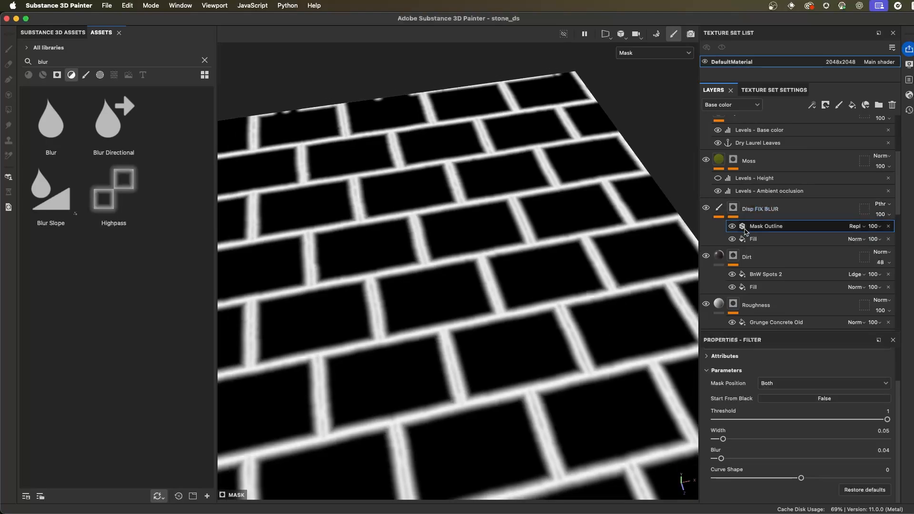
pyautogui.press('m')
pyautogui.keyDown('alt'); pyautogui.moveTo(568, 258); pyautogui.dragTo(566, 204); pyautogui.keyUp('alt')
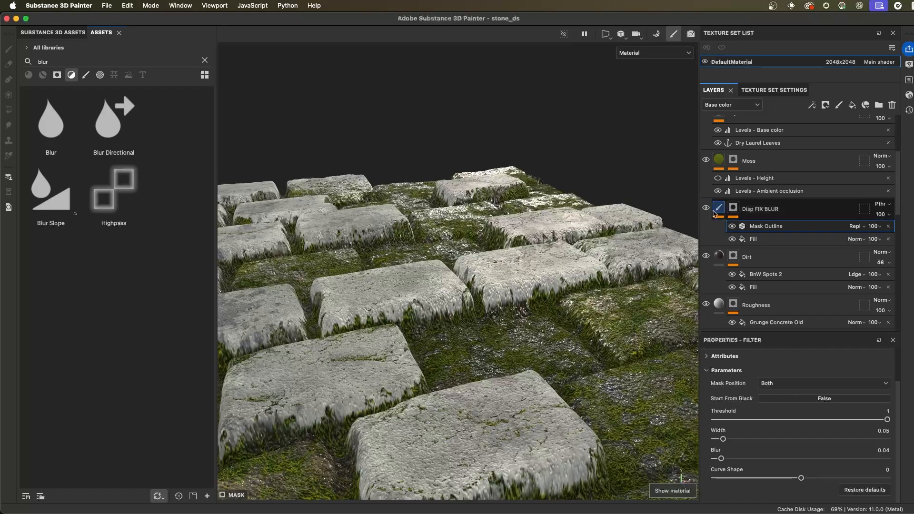
# Compare the stone edges with the Disp FIX BLUR layer hidden and shown
pyautogui.click(706, 208)
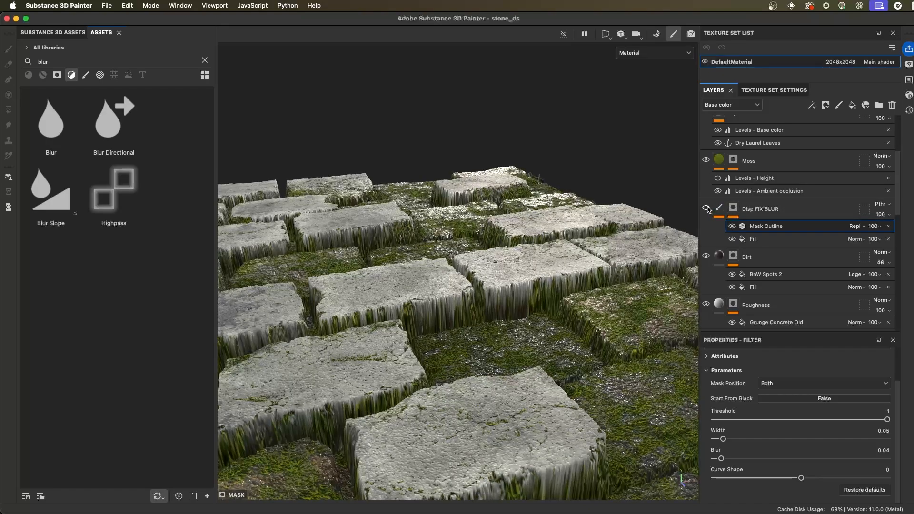
pyautogui.click(706, 208)
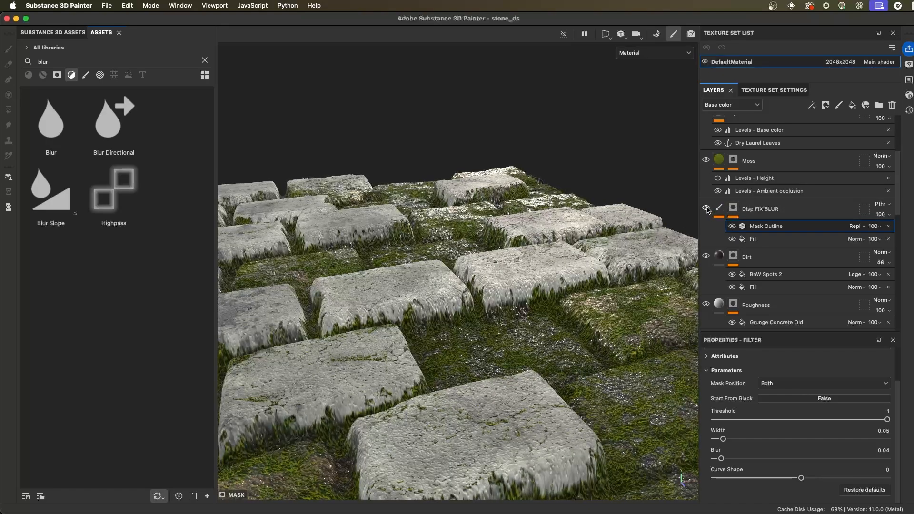
pyautogui.keyDown('alt'); pyautogui.moveTo(522, 319); pyautogui.dragTo(580, 252); pyautogui.keyUp('alt')
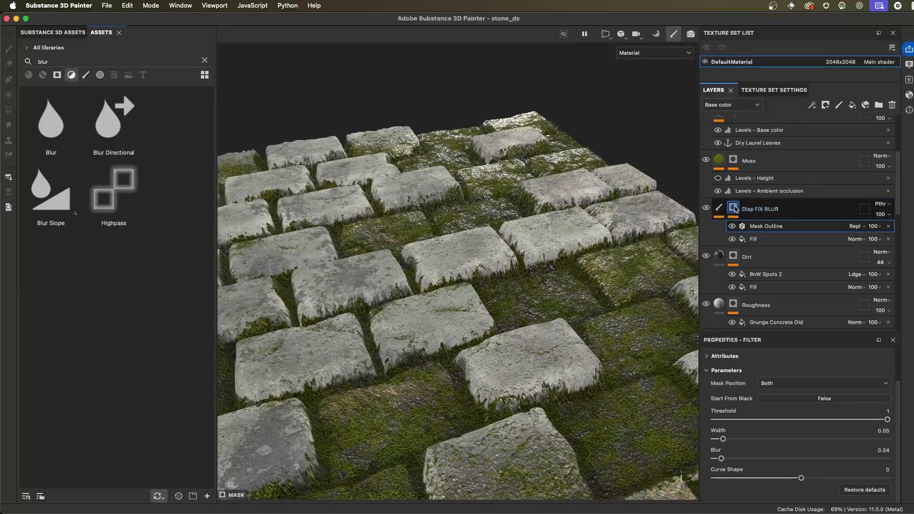
# Set the Disp FIX BLUR mask's Mask Outline to width 0.06 and blur 0.02, and the layer's Blur Intensity to 2.73
pyautogui.moveTo(725, 439); pyautogui.dragTo(724, 439)
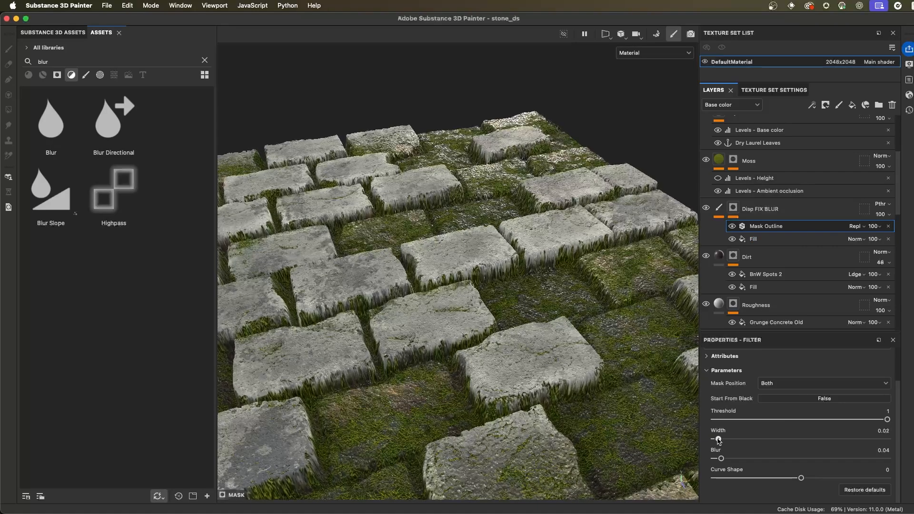
pyautogui.moveTo(723, 459)
pyautogui.mouseDown()
pyautogui.moveTo(733, 460)
pyautogui.moveTo(714, 458)
pyautogui.mouseUp()
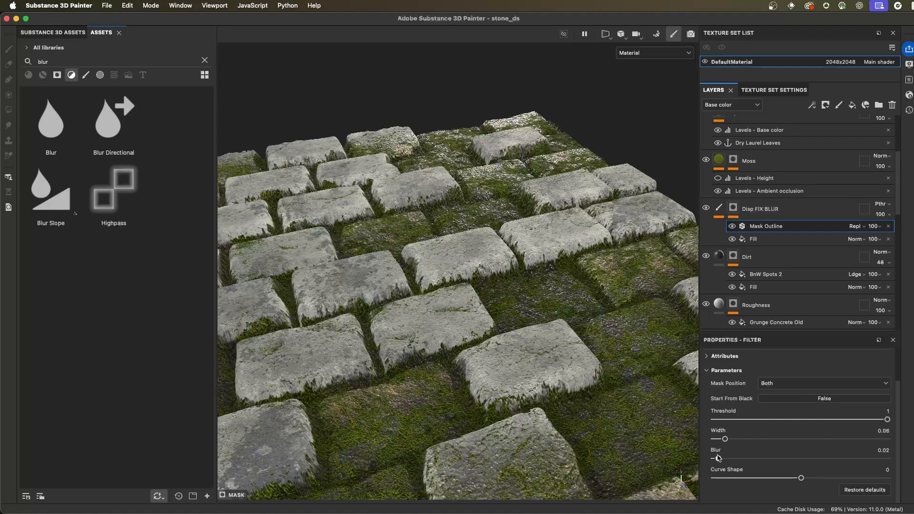
pyautogui.click(723, 208)
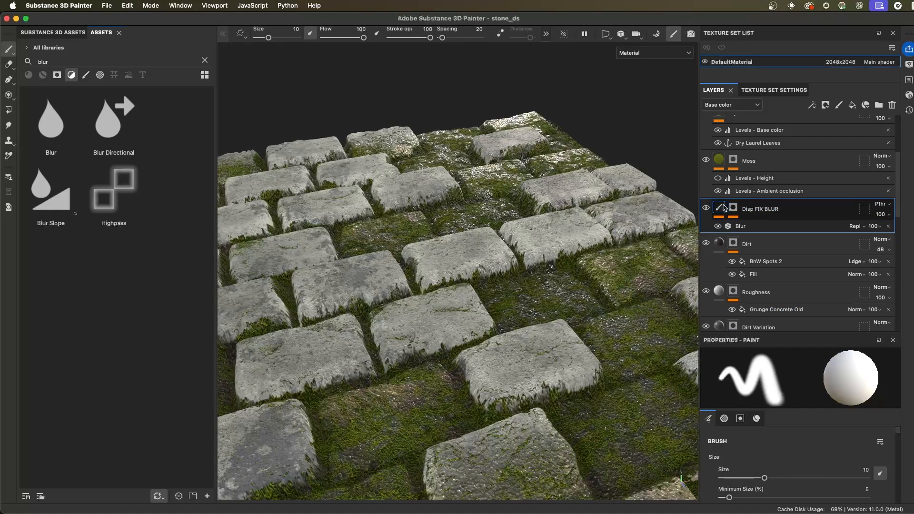
pyautogui.click(743, 227)
pyautogui.moveTo(746, 443); pyautogui.dragTo(730, 442)
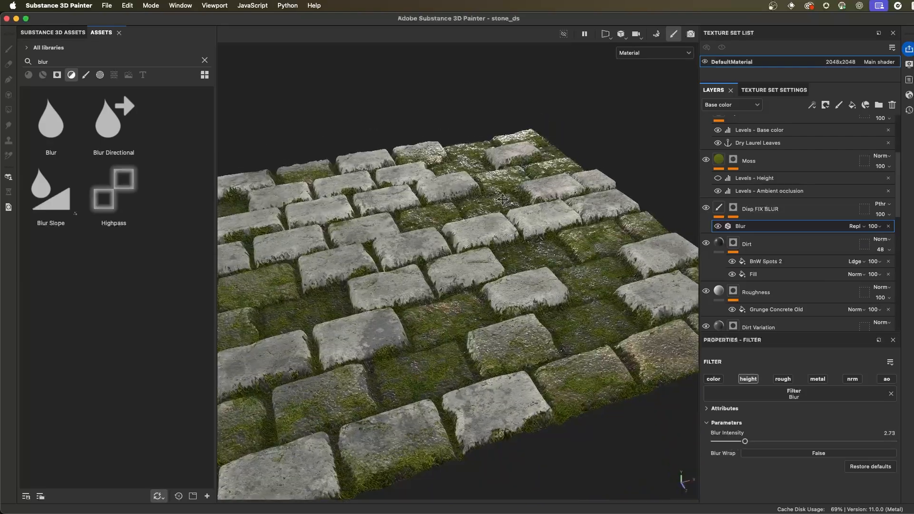
pyautogui.keyDown('alt'); pyautogui.moveTo(505, 220); pyautogui.dragTo(537, 288); pyautogui.keyUp('alt')
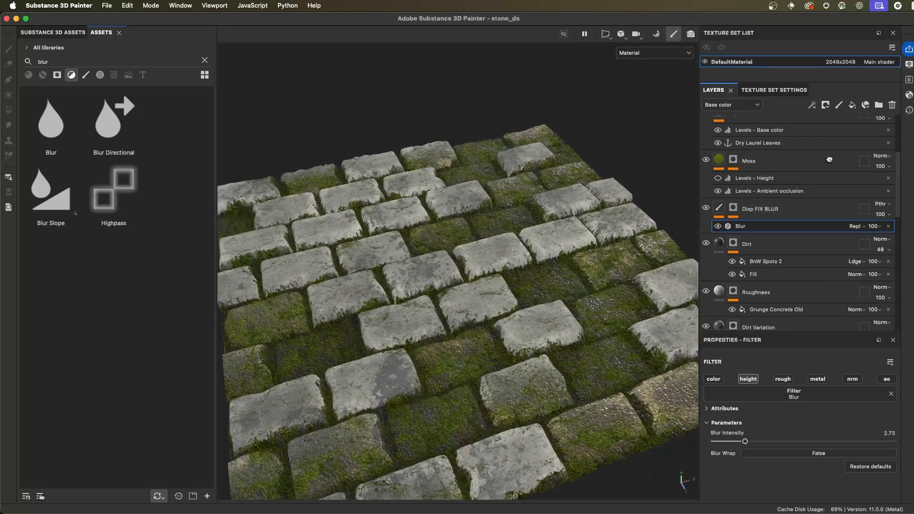
# Select the Dry Laurel Leaves layer and make it visible over the mossy stones
pyautogui.scroll(3, 829, 160)
pyautogui.click(756, 189)
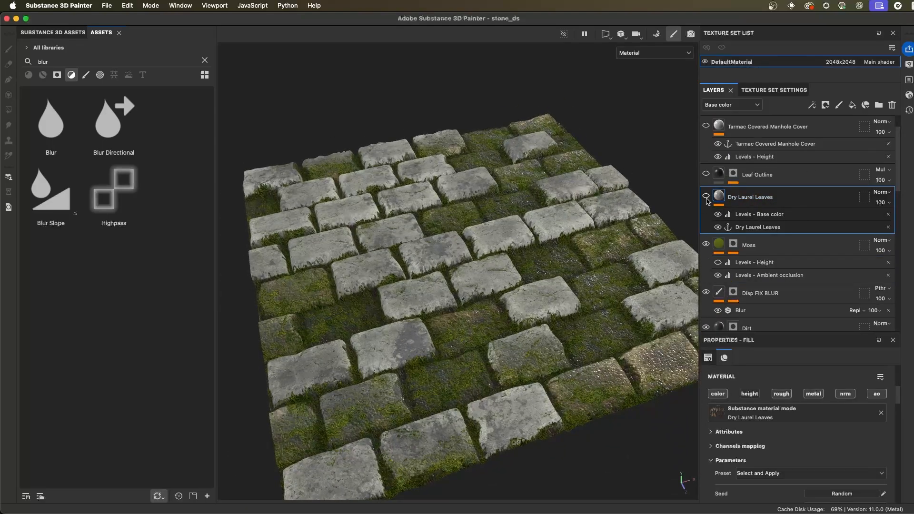
pyautogui.click(706, 199)
pyautogui.keyDown('alt'); pyautogui.moveTo(539, 276); pyautogui.dragTo(419, 204); pyautogui.keyUp('alt')
# Search the Substance 3D Assets library for leaves without the Free assets filter and open the Mint Leaves Twigs 01 details
pyautogui.click(53, 32)
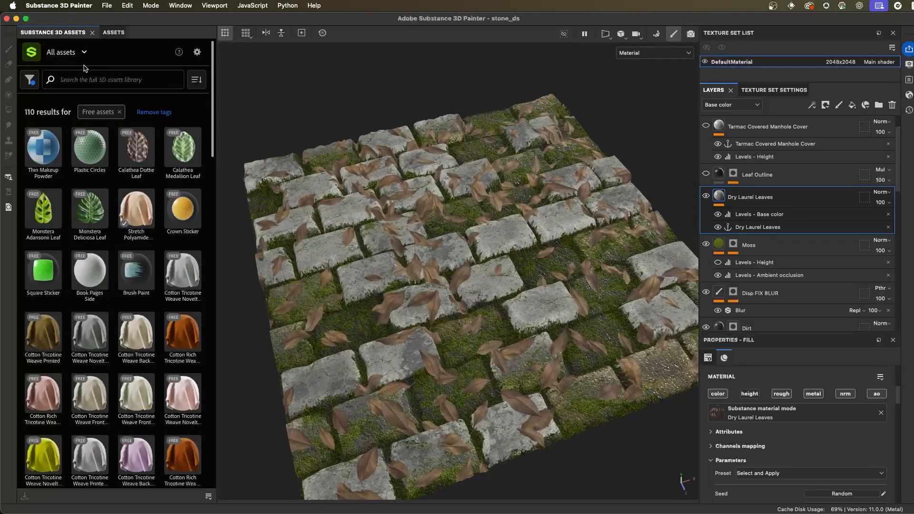
pyautogui.click(100, 83)
pyautogui.write('leaves')
pyautogui.press('Return')
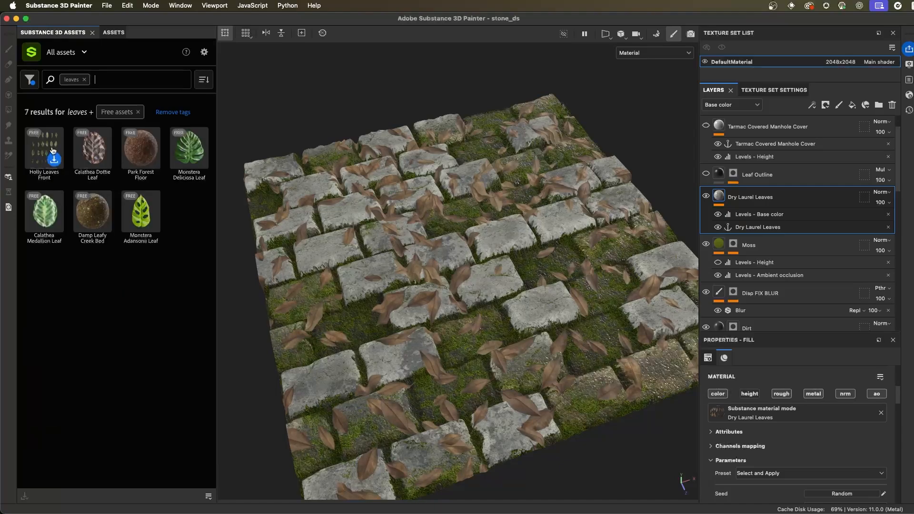
pyautogui.click(139, 112)
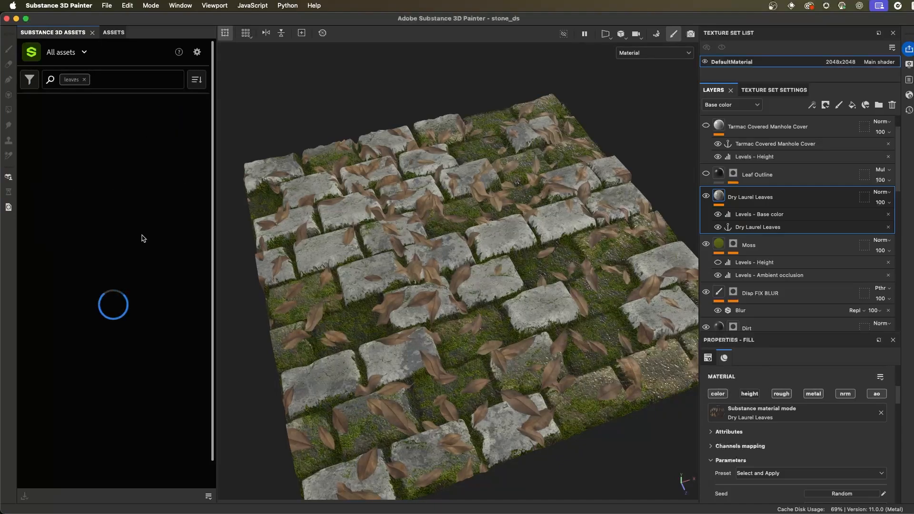
pyautogui.scroll(-3, 109, 194)
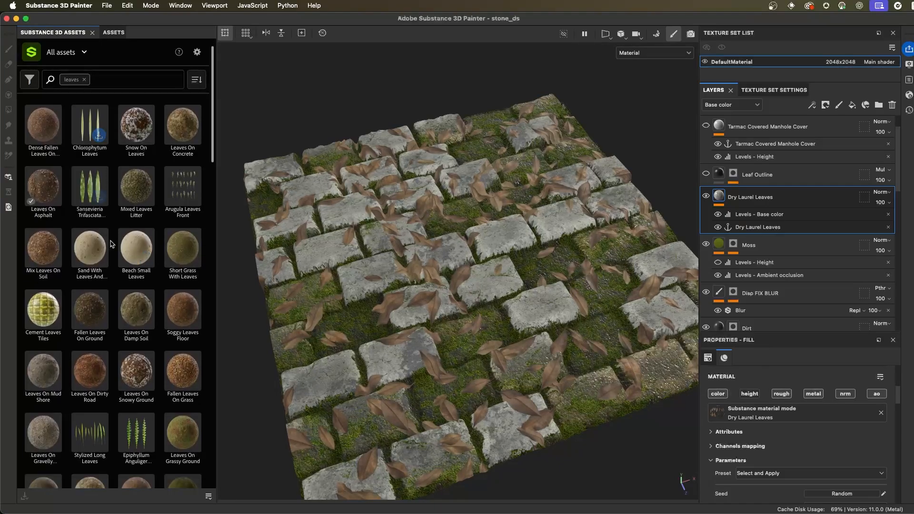
pyautogui.scroll(-10, 109, 230)
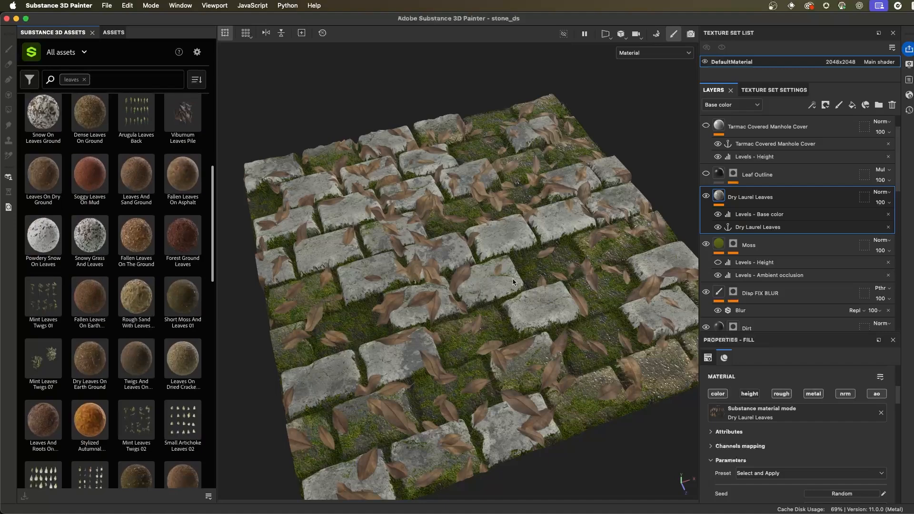
pyautogui.click(40, 297)
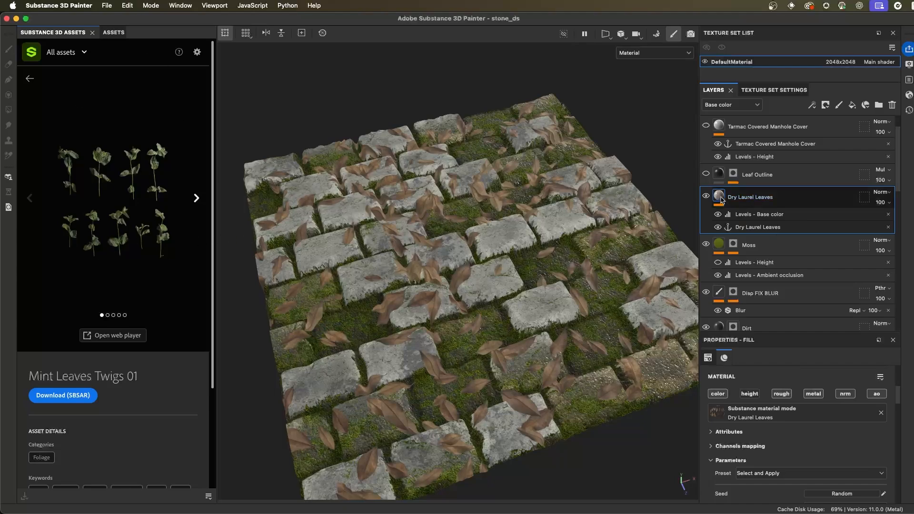
# Examine the Dry Laurel Leaves material's Mode Selection, color and Splatter parameters
pyautogui.scroll(-2, 764, 434)
pyautogui.scroll(-3, 764, 434)
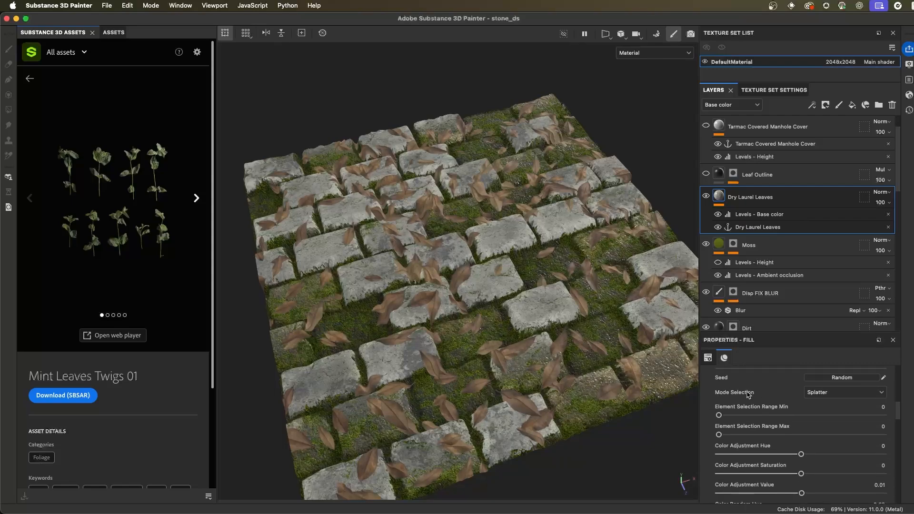
pyautogui.click(838, 393)
pyautogui.click(834, 434)
pyautogui.scroll(-5, 768, 420)
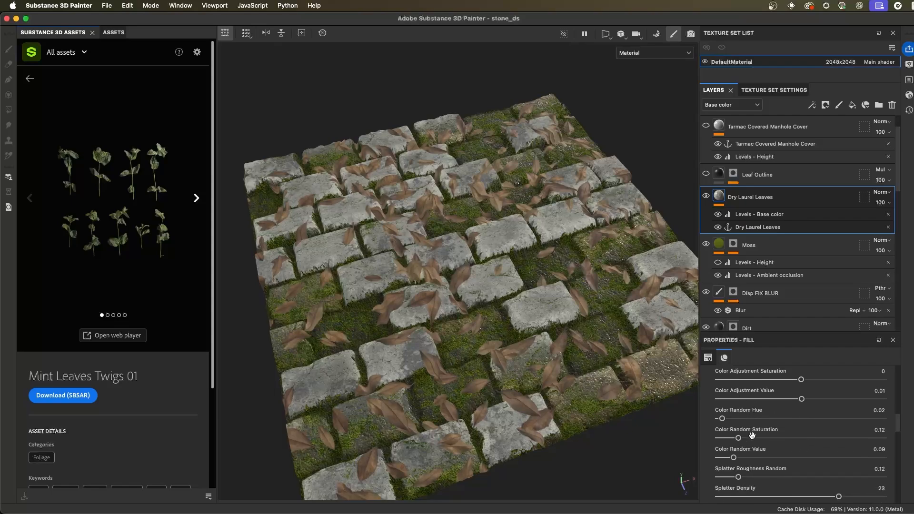
pyautogui.scroll(-3, 834, 465)
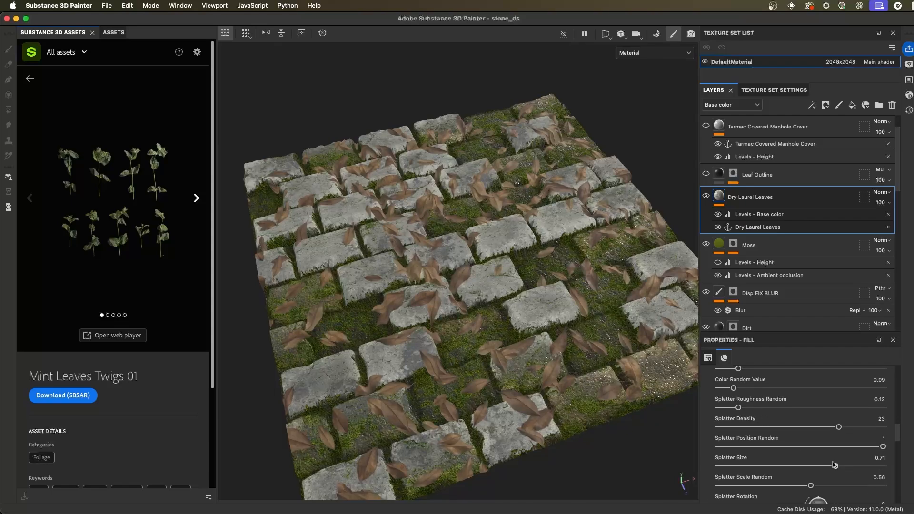
# Try a Splatter Size of 0.68 and a Splatter Density of 22 on the leaves, and undo both changes
pyautogui.moveTo(813, 467); pyautogui.dragTo(830, 473)
pyautogui.moveTo(838, 428)
pyautogui.mouseDown()
pyautogui.moveTo(826, 427)
pyautogui.moveTo(835, 430)
pyautogui.mouseUp()
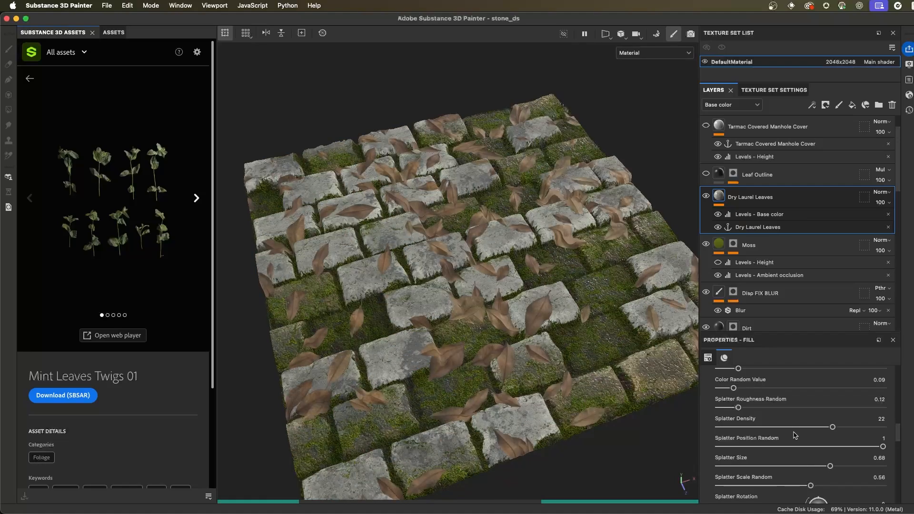
pyautogui.scroll(-2, 532, 286)
pyautogui.keyDown('alt'); pyautogui.moveTo(531, 289); pyautogui.dragTo(510, 301); pyautogui.keyUp('alt')
pyautogui.press('super+z')
pyautogui.press('super+z')
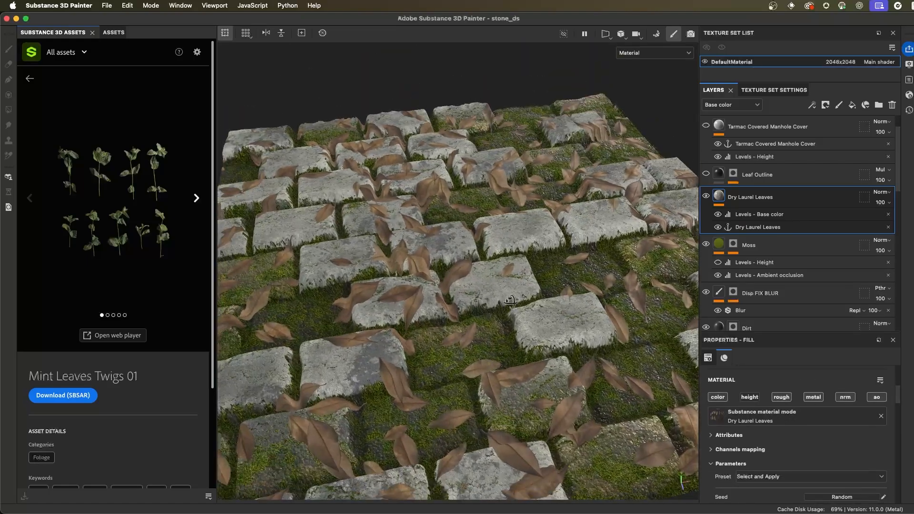
# Try enabling the height channel on the Dry Laurel Leaves layer, turn it off again, and inspect the leaves
pyautogui.click(750, 399)
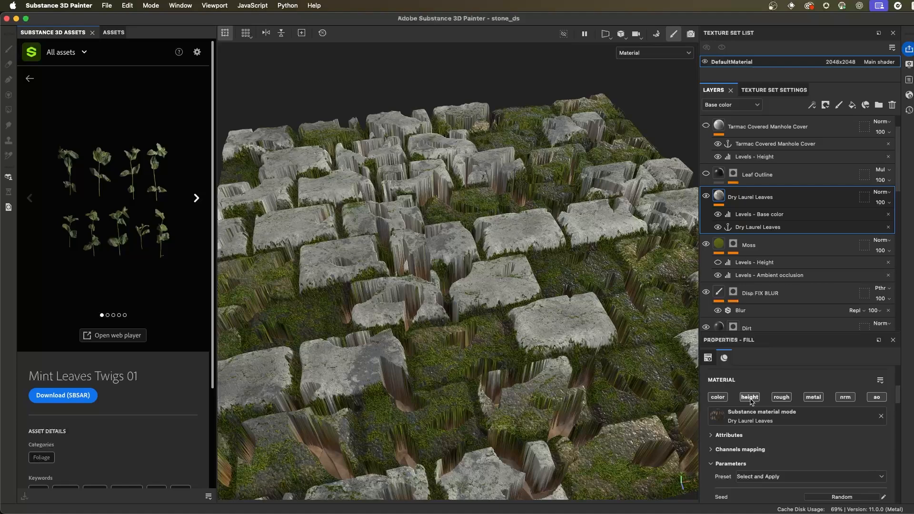
pyautogui.click(751, 400)
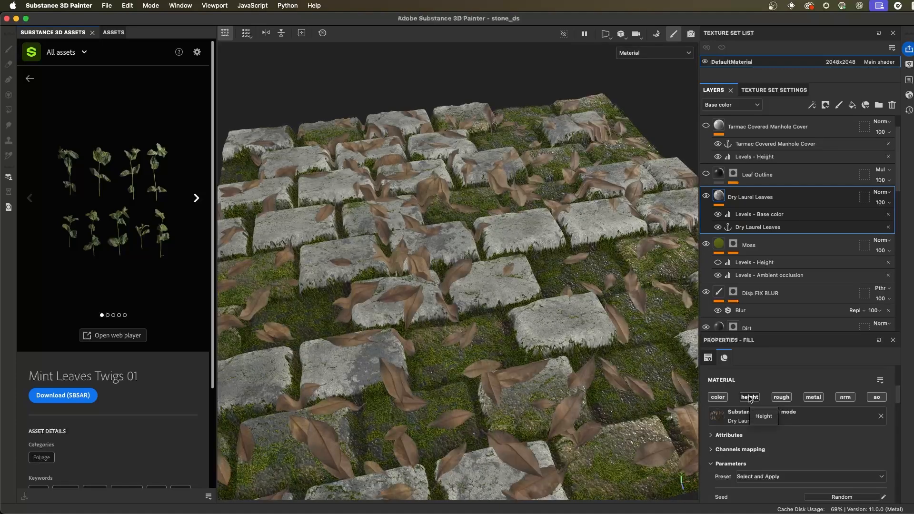
pyautogui.click(741, 396)
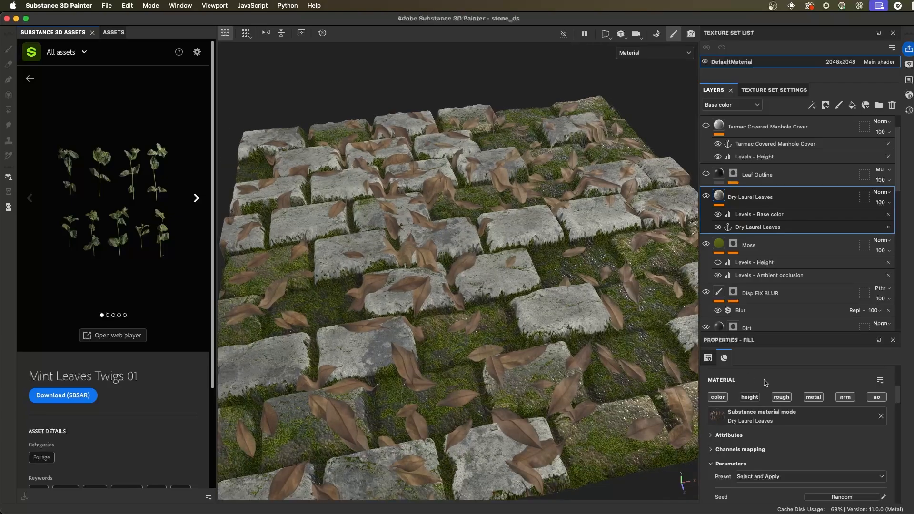
pyautogui.keyDown('alt'); pyautogui.moveTo(512, 235); pyautogui.dragTo(623, 263); pyautogui.keyUp('alt')
pyautogui.keyDown('alt'); pyautogui.moveTo(629, 325); pyautogui.dragTo(530, 316); pyautogui.keyUp('alt')
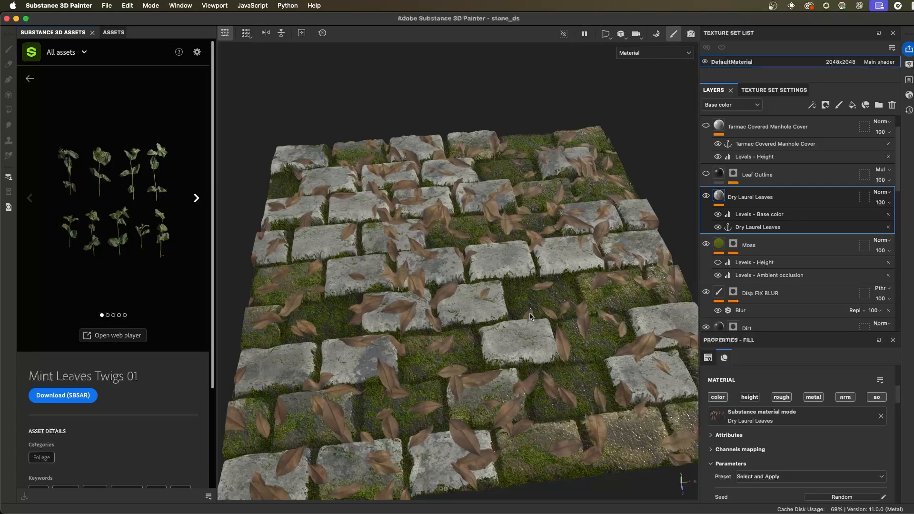
# Set the low input of the Dry Laurel Leaves layer's Base color Levels to 0.026 and inspect the leaf color
pyautogui.click(748, 217)
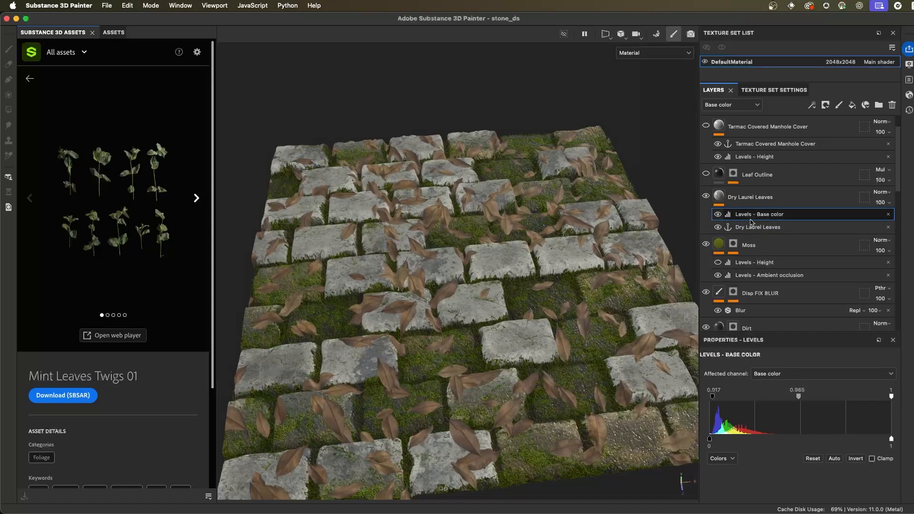
pyautogui.keyDown('alt'); pyautogui.moveTo(496, 301); pyautogui.dragTo(550, 341, button='right'); pyautogui.keyUp('alt')
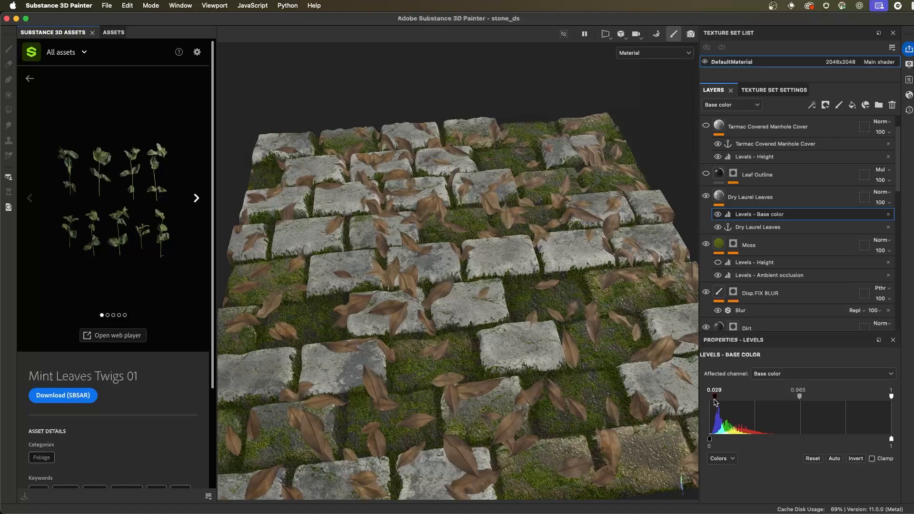
pyautogui.keyDown('alt'); pyautogui.moveTo(538, 301); pyautogui.dragTo(453, 262, button='right'); pyautogui.keyUp('alt')
pyautogui.keyDown('alt'); pyautogui.moveTo(453, 261); pyautogui.dragTo(390, 257); pyautogui.keyUp('alt')
pyautogui.keyDown('alt'); pyautogui.moveTo(447, 240); pyautogui.dragTo(514, 296, button='right'); pyautogui.keyUp('alt')
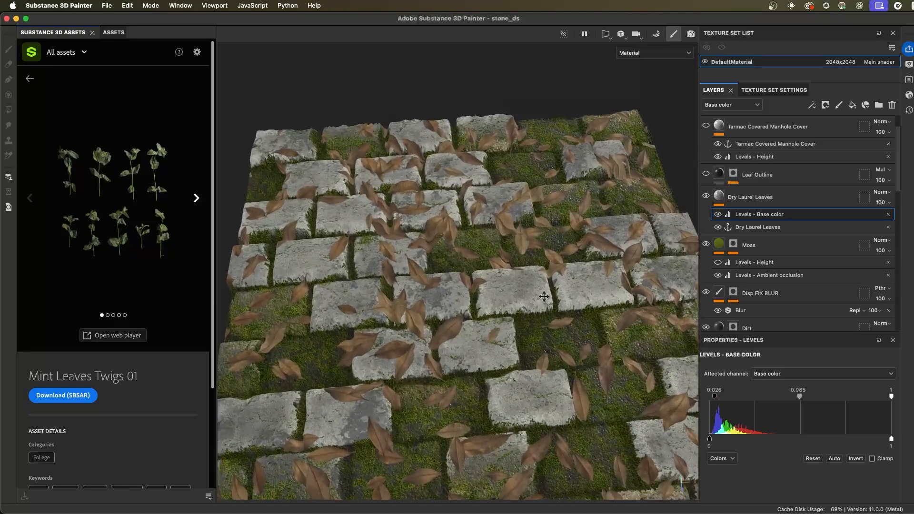
pyautogui.keyDown('alt'); pyautogui.moveTo(513, 296); pyautogui.dragTo(690, 200); pyautogui.keyUp('alt')
# Show the Dry Laurel Leaves anchor point's references and make the Leaf Outline layer visible
pyautogui.click(743, 227)
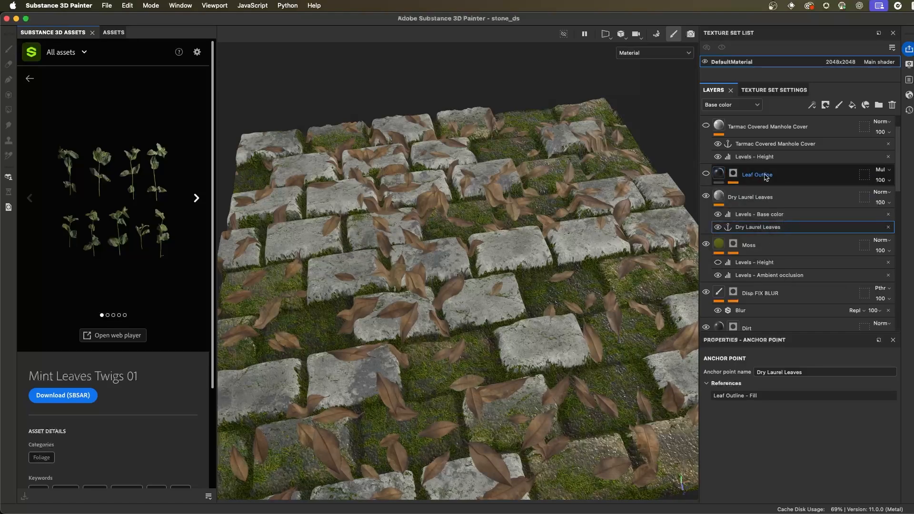
pyautogui.click(706, 173)
pyautogui.keyDown('alt'); pyautogui.moveTo(590, 240); pyautogui.dragTo(540, 272); pyautogui.keyUp('alt')
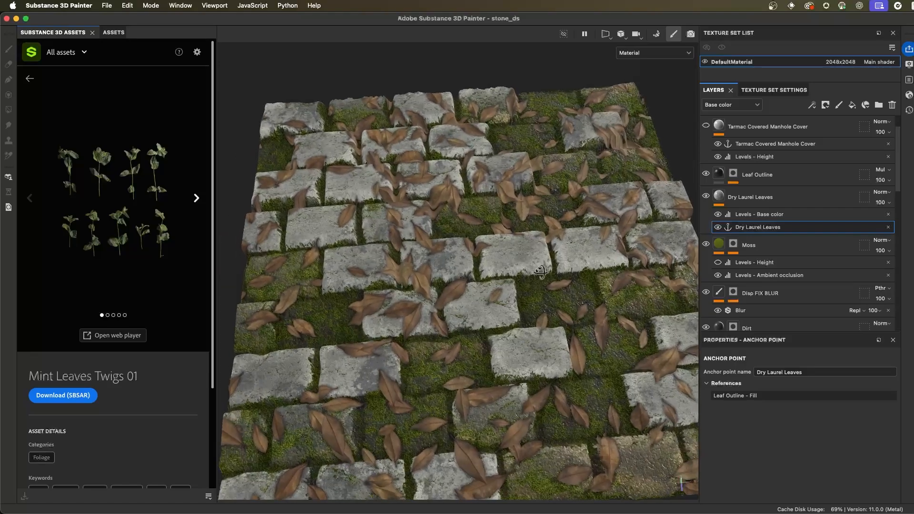
# Compare the leaves with the Leaf Outline layer hidden and shown several times, leaving it visible
pyautogui.click(707, 175)
pyautogui.click(707, 175)
pyautogui.click(708, 175)
pyautogui.click(707, 175)
pyautogui.click(707, 175)
pyautogui.click(707, 174)
pyautogui.click(707, 175)
pyautogui.click(707, 174)
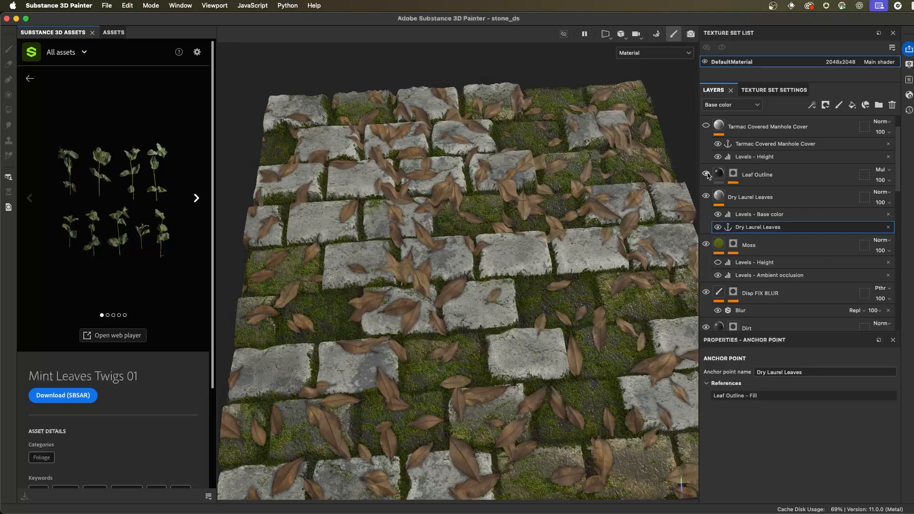
pyautogui.keyDown('alt'); pyautogui.moveTo(556, 273); pyautogui.dragTo(535, 286, button='right'); pyautogui.keyUp('alt')
pyautogui.moveTo(534, 287)
pyautogui.keyDown('alt'); pyautogui.mouseDown()
pyautogui.moveTo(532, 299)
pyautogui.moveTo(541, 285)
pyautogui.mouseUp(); pyautogui.keyUp('alt')
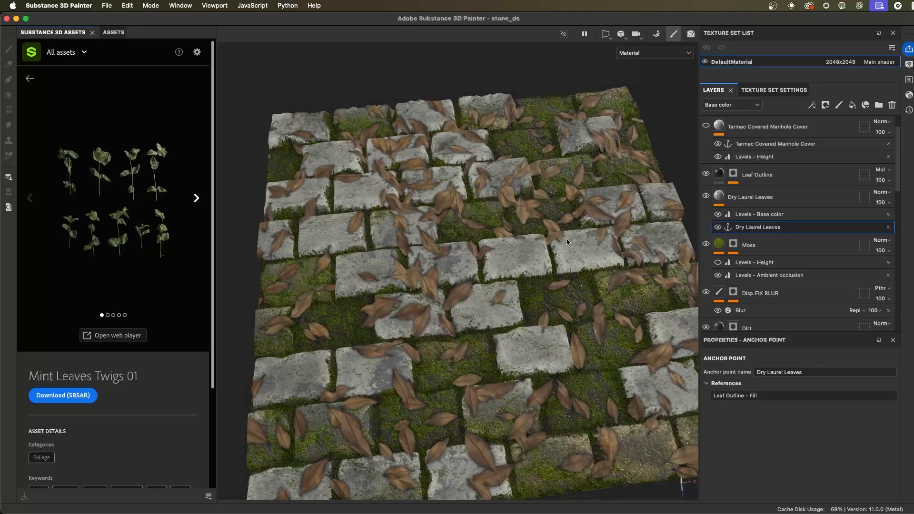
# Examine the Leaf Outline layer's color, its mask Fill's Dry Laurel Leaves anchor settings, and the Mask Outline filter
pyautogui.click(771, 175)
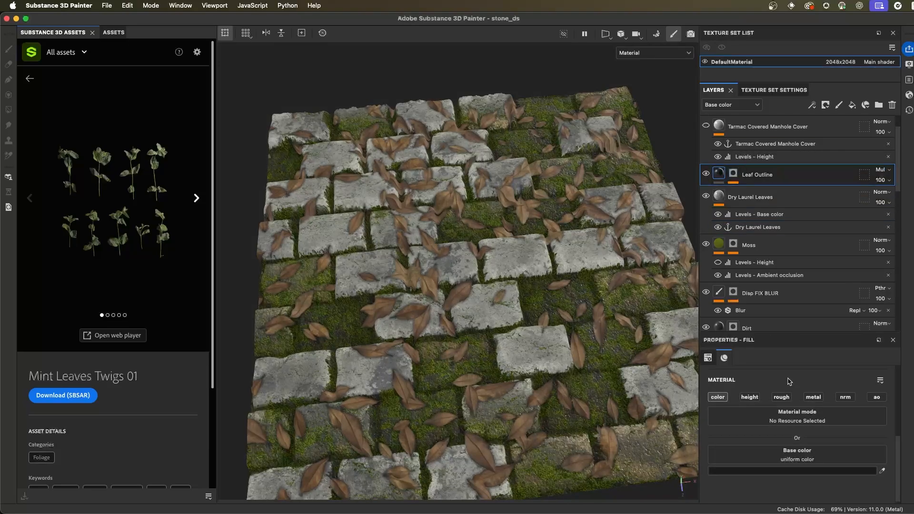
pyautogui.click(734, 174)
pyautogui.click(760, 205)
pyautogui.scroll(-3, 774, 411)
pyautogui.scroll(1, 774, 411)
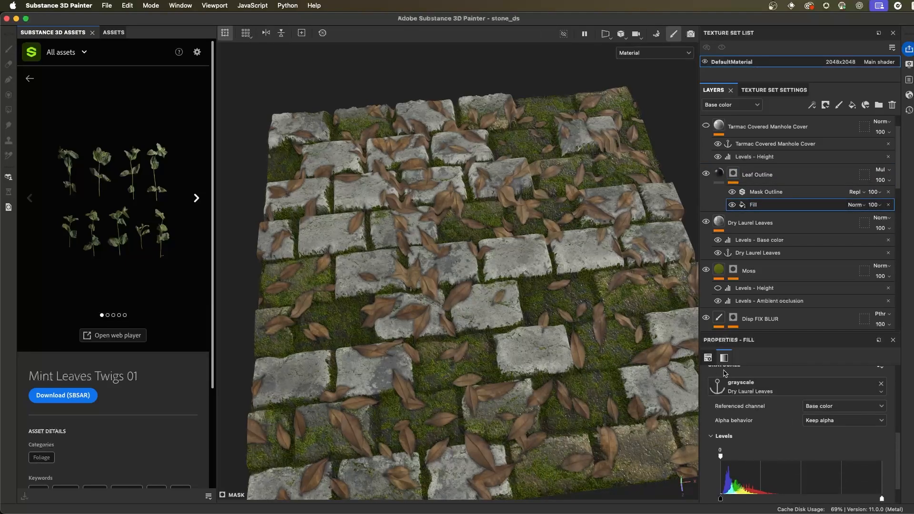
pyautogui.scroll(-1, 759, 397)
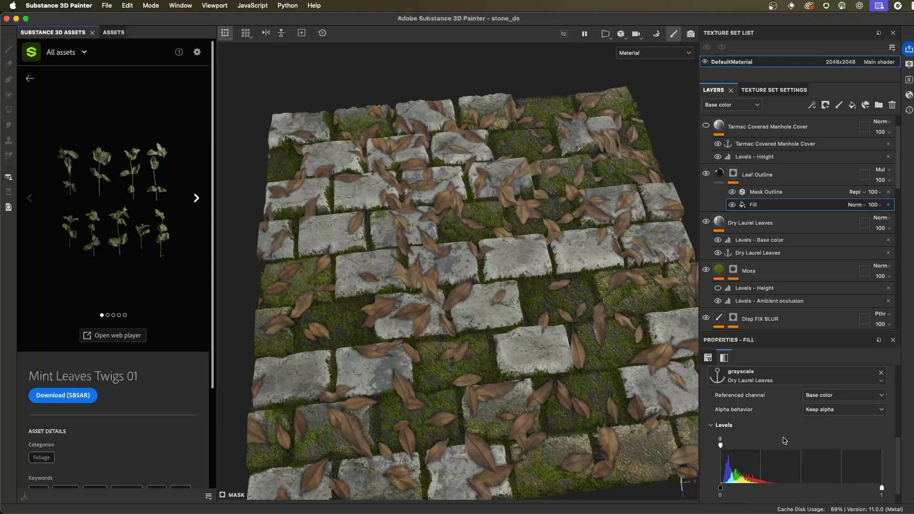
pyautogui.click(757, 193)
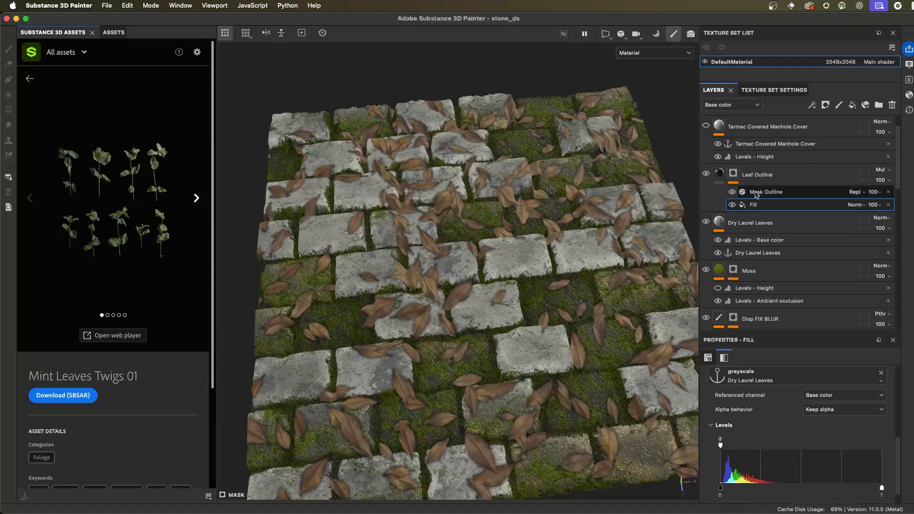
# View the Leaf Outline layer's mask with its Mask Outline filter hidden and bring up the mask Fill's settings
pyautogui.keyDown('alt'); pyautogui.click(733, 173); pyautogui.keyUp('alt')
pyautogui.click(732, 191)
pyautogui.moveTo(526, 335)
pyautogui.keyDown('alt'); pyautogui.mouseDown()
pyautogui.moveTo(530, 342)
pyautogui.moveTo(523, 330)
pyautogui.mouseUp(); pyautogui.keyUp('alt')
pyautogui.click(761, 205)
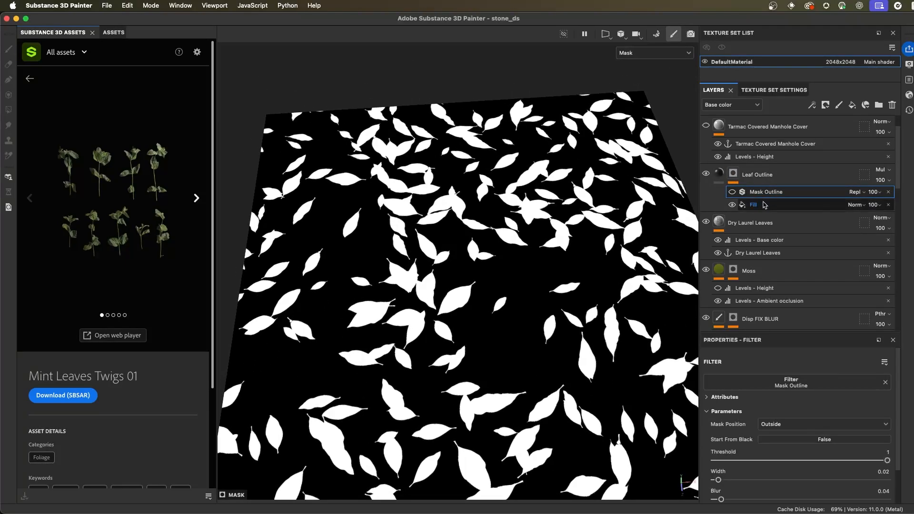
# Raise the high input of the mask Fill's Levels to 1 to compare the leaf mask, and set it to 0.015
pyautogui.scroll(-1, 766, 430)
pyautogui.moveTo(721, 425); pyautogui.dragTo(885, 432)
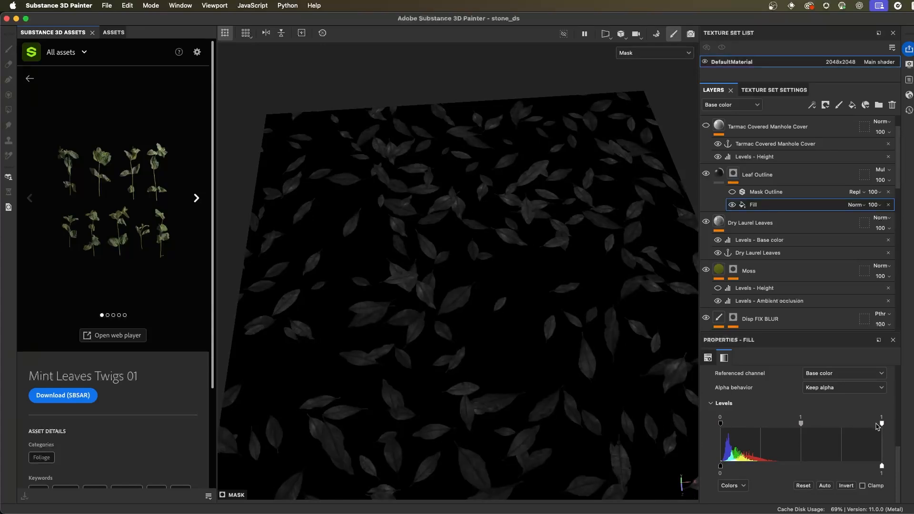
pyautogui.moveTo(881, 425); pyautogui.dragTo(722, 423)
pyautogui.keyDown('alt'); pyautogui.moveTo(539, 322); pyautogui.dragTo(553, 318); pyautogui.keyUp('alt')
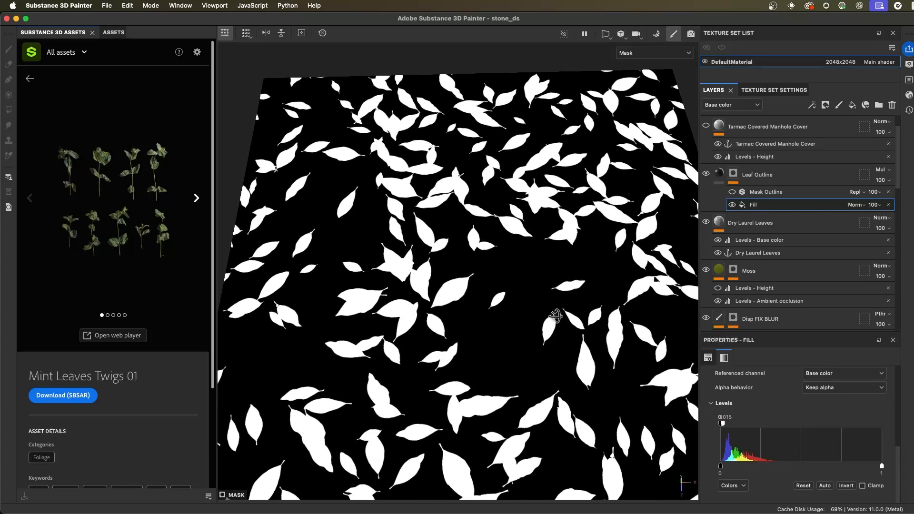
pyautogui.keyDown('alt'); pyautogui.moveTo(553, 318); pyautogui.dragTo(566, 314, button='right'); pyautogui.keyUp('alt')
# Show the Mask Outline filter again, inspect the outlined mask, and return to the full material view
pyautogui.click(732, 192)
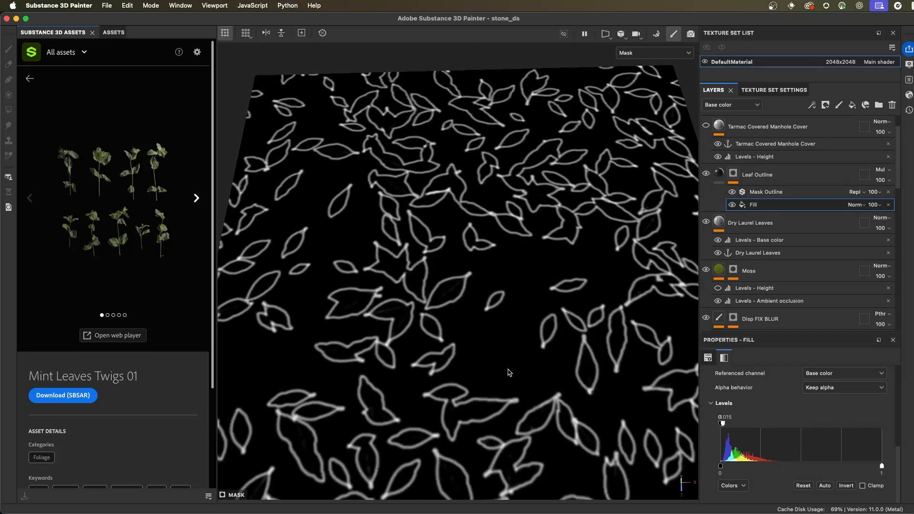
pyautogui.keyDown('alt'); pyautogui.moveTo(449, 259); pyautogui.dragTo(514, 318); pyautogui.keyUp('alt')
pyautogui.press('m')
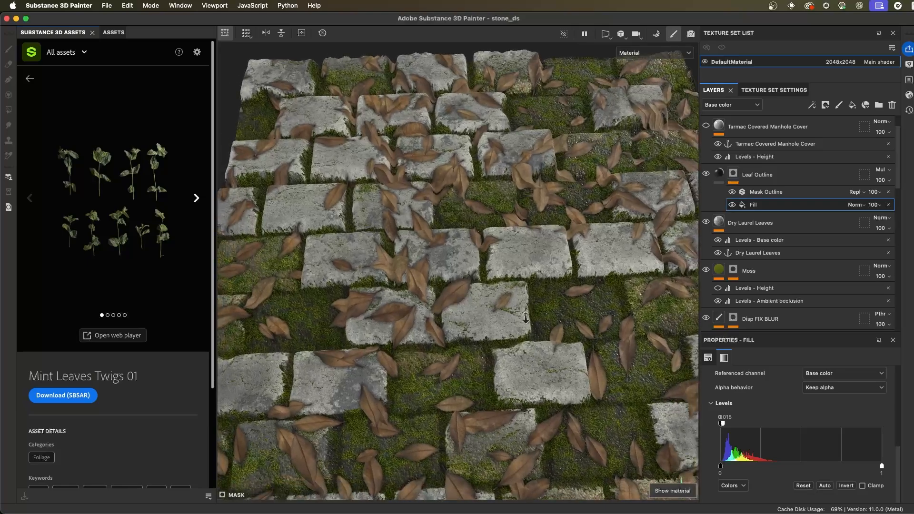
pyautogui.keyDown('alt'); pyautogui.moveTo(465, 304); pyautogui.dragTo(445, 300, button='right'); pyautogui.keyUp('alt')
pyautogui.keyDown('alt'); pyautogui.moveTo(445, 300); pyautogui.dragTo(425, 277, button='middle'); pyautogui.keyUp('alt')
pyautogui.keyDown('alt'); pyautogui.moveTo(424, 277); pyautogui.dragTo(449, 288); pyautogui.keyUp('alt')
pyautogui.keyDown('alt'); pyautogui.moveTo(448, 289); pyautogui.dragTo(471, 291, button='right'); pyautogui.keyUp('alt')
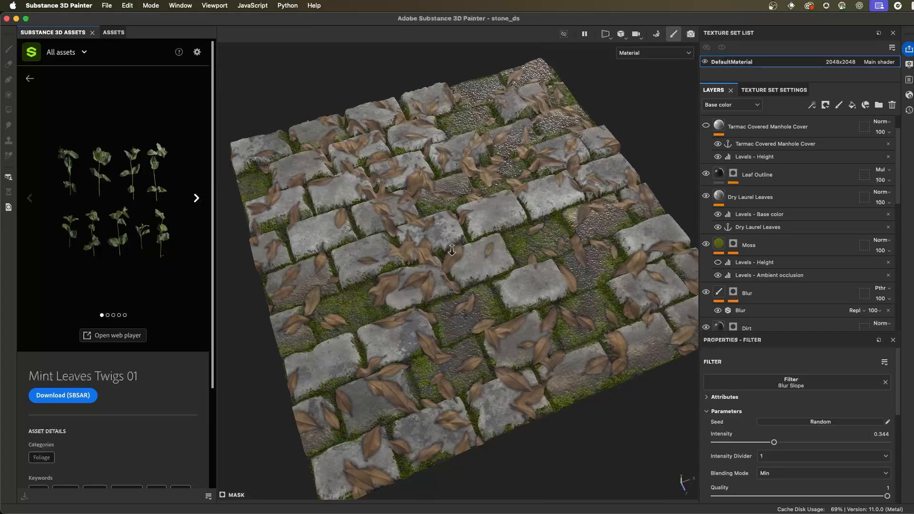
# Examine the Pattern parameters of the Brick generator fill in the Bricks layer's mask
pyautogui.keyDown('alt'); pyautogui.moveTo(476, 248); pyautogui.dragTo(513, 258); pyautogui.keyUp('alt')
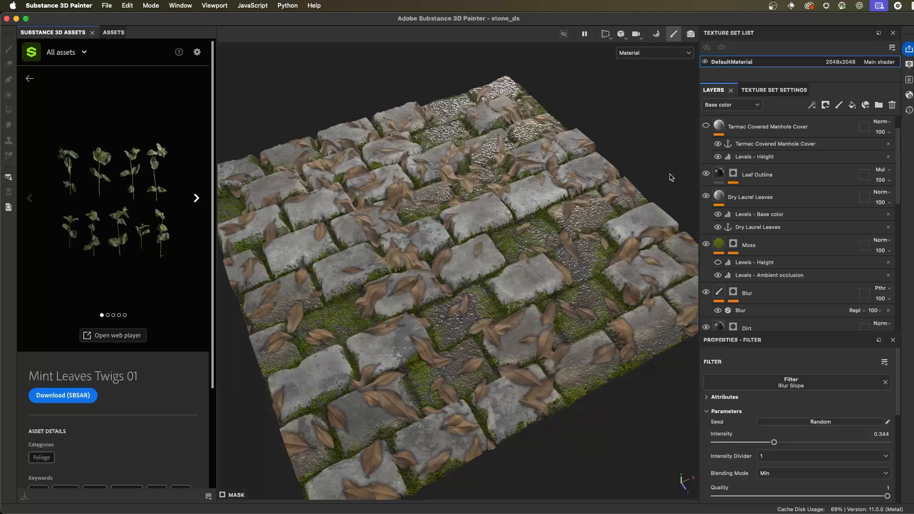
pyautogui.scroll(-10, 779, 251)
pyautogui.scroll(-8, 778, 272)
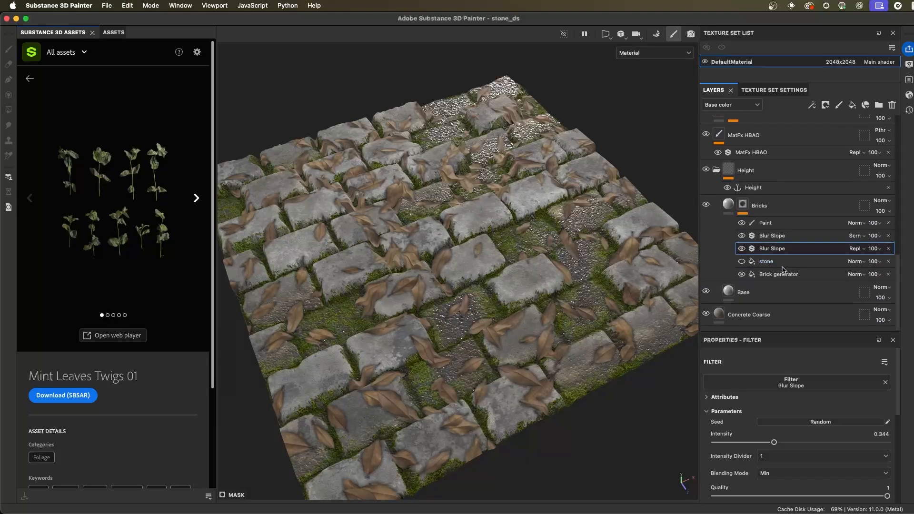
pyautogui.click(777, 276)
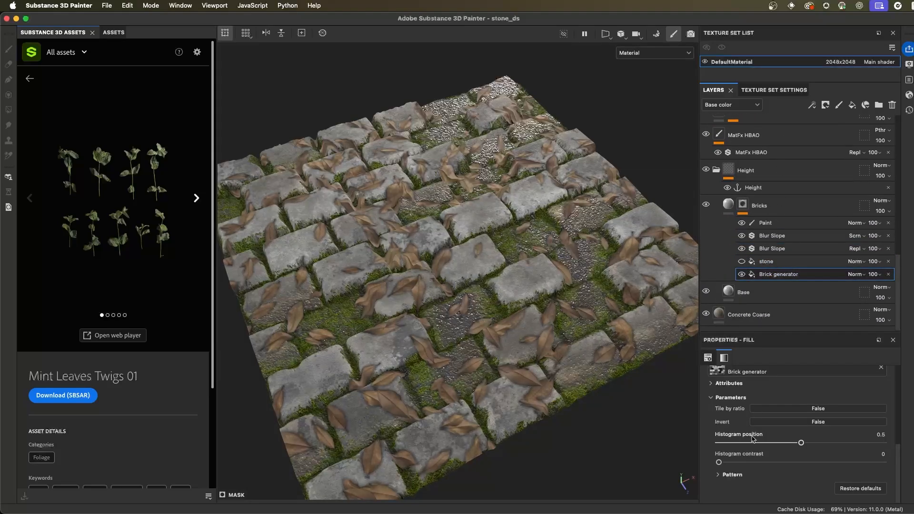
pyautogui.click(719, 475)
pyautogui.scroll(-4, 757, 440)
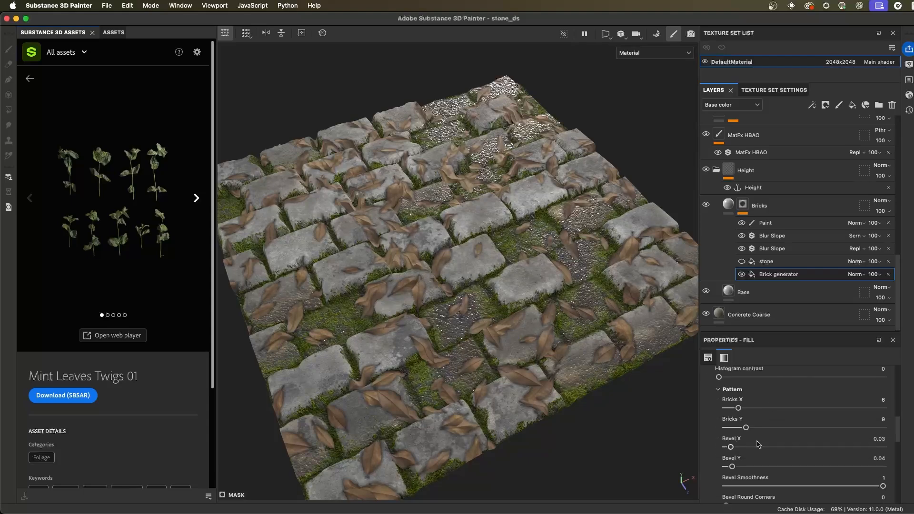
pyautogui.scroll(-5, 740, 419)
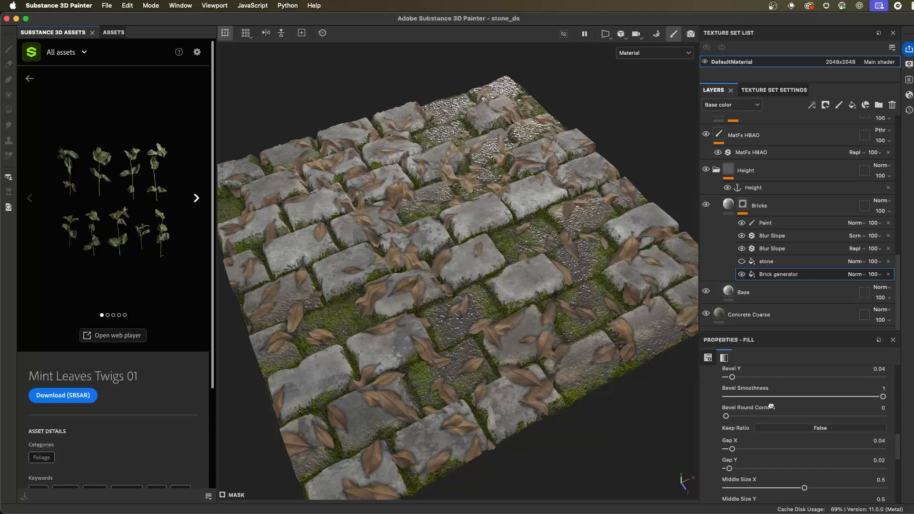
# Try wider brick gaps of 0.15 for Gap X and 0.12 for Gap Y, lower Gap Y to 0.01, and undo the gap changes
pyautogui.moveTo(732, 439); pyautogui.dragTo(745, 458)
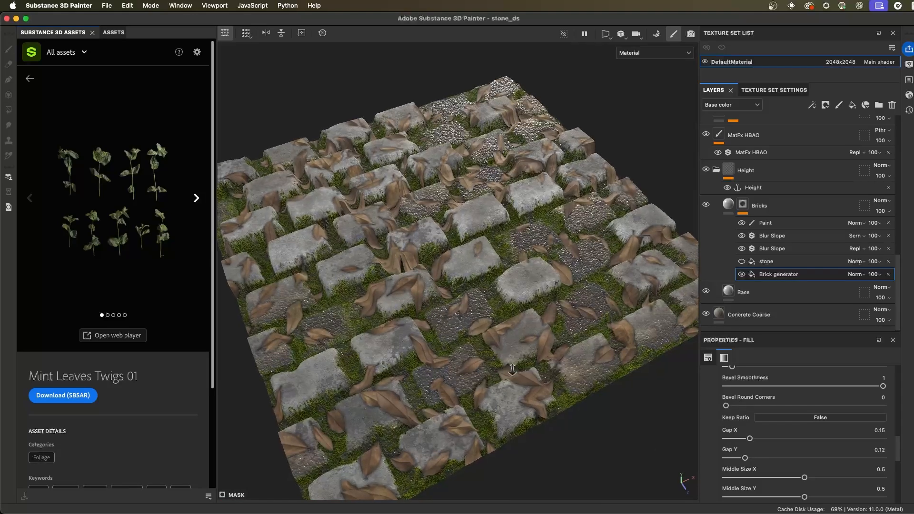
pyautogui.keyDown('alt'); pyautogui.moveTo(547, 437); pyautogui.dragTo(637, 388, button='right'); pyautogui.keyUp('alt')
pyautogui.keyDown('alt'); pyautogui.moveTo(523, 311); pyautogui.dragTo(488, 277); pyautogui.keyUp('alt')
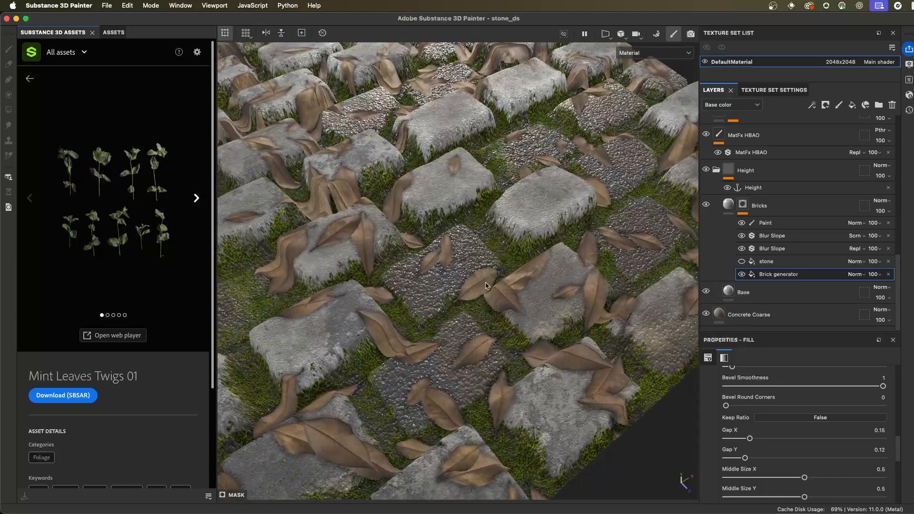
pyautogui.moveTo(745, 458)
pyautogui.mouseDown()
pyautogui.moveTo(727, 460)
pyautogui.moveTo(753, 466)
pyautogui.moveTo(728, 460)
pyautogui.mouseUp()
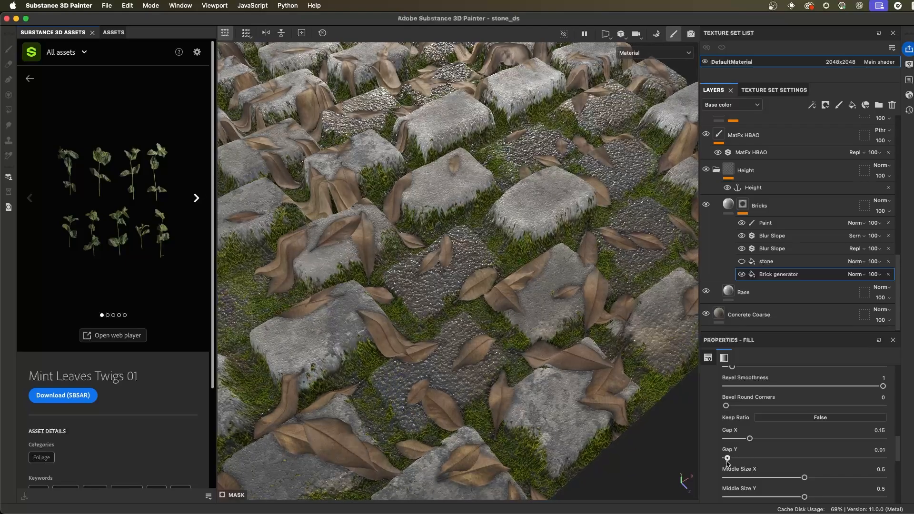
pyautogui.scroll(-4, 573, 353)
pyautogui.keyDown('alt'); pyautogui.moveTo(573, 353); pyautogui.dragTo(536, 254); pyautogui.keyUp('alt')
pyautogui.press('super+z')
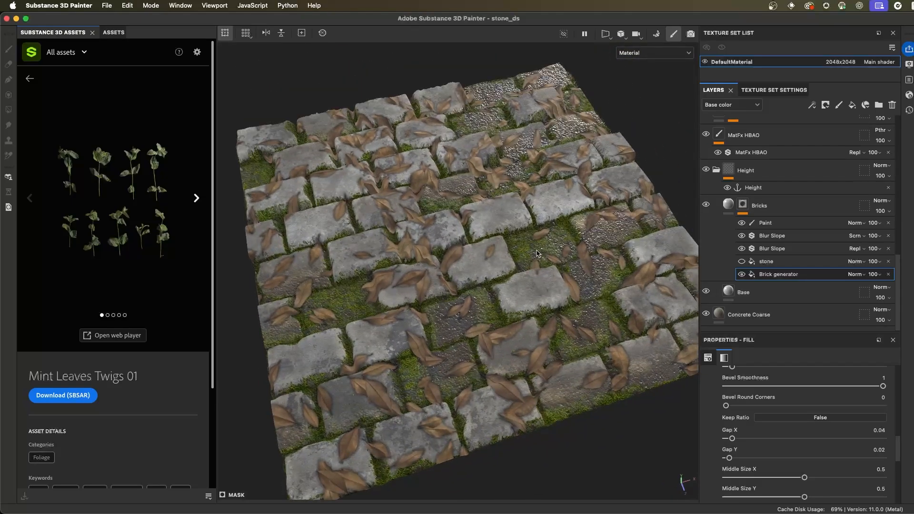
# Select the stone fill in the Bricks mask and examine its source graph and output node in Substance 3D Designer
pyautogui.click(774, 261)
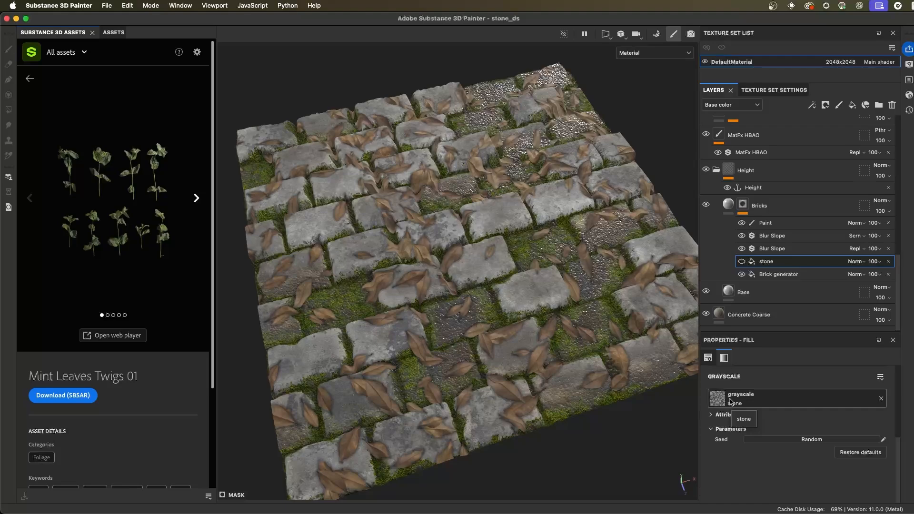
pyautogui.press('super+Tab')
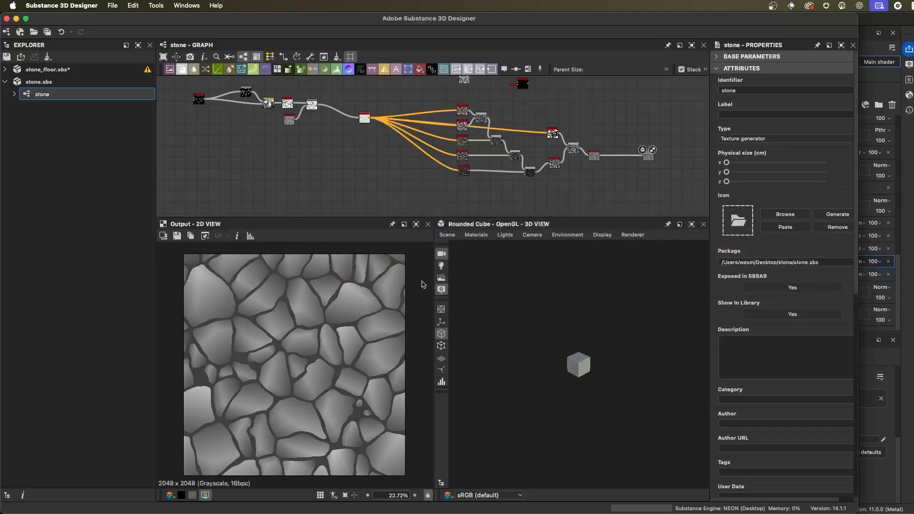
pyautogui.scroll(4, 409, 287)
pyautogui.scroll(-3, 361, 285)
pyautogui.scroll(3, 345, 116)
pyautogui.moveTo(222, 81); pyautogui.dragTo(318, 133, button='middle')
pyautogui.scroll(4, 318, 132)
pyautogui.moveTo(595, 188); pyautogui.dragTo(287, 112, button='middle')
pyautogui.moveTo(656, 184); pyautogui.dragTo(497, 151, button='middle')
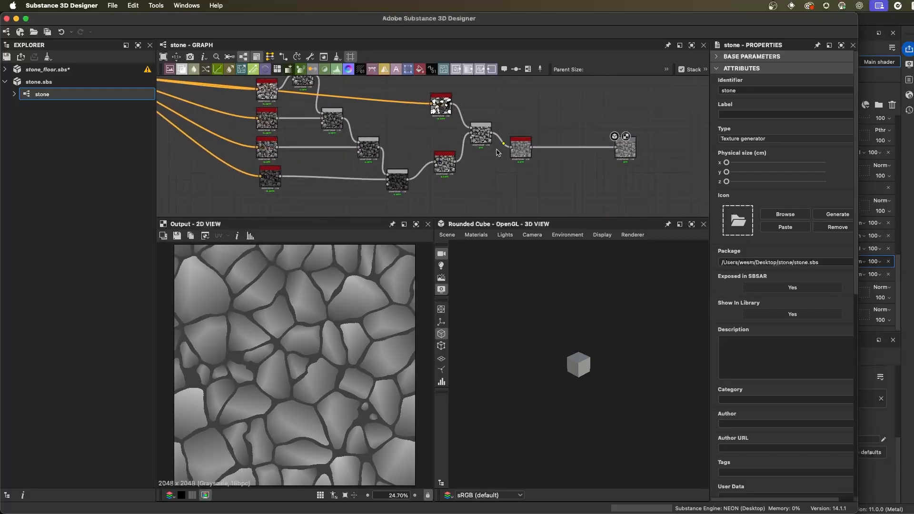
pyautogui.click(629, 156)
pyautogui.scroll(3, 361, 321)
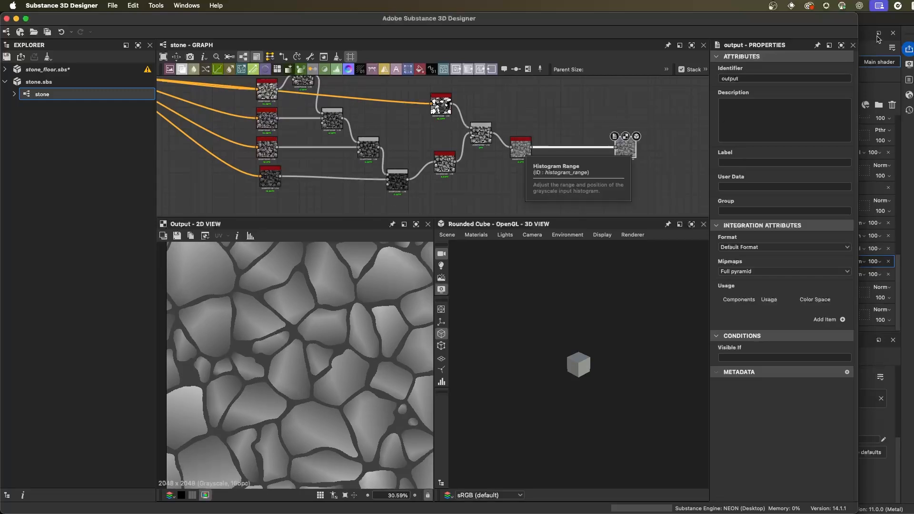
# Switch back to Substance 3D Painter and compare the surface with the stone fill shown and hidden, leaving it visible
pyautogui.click(871, 22)
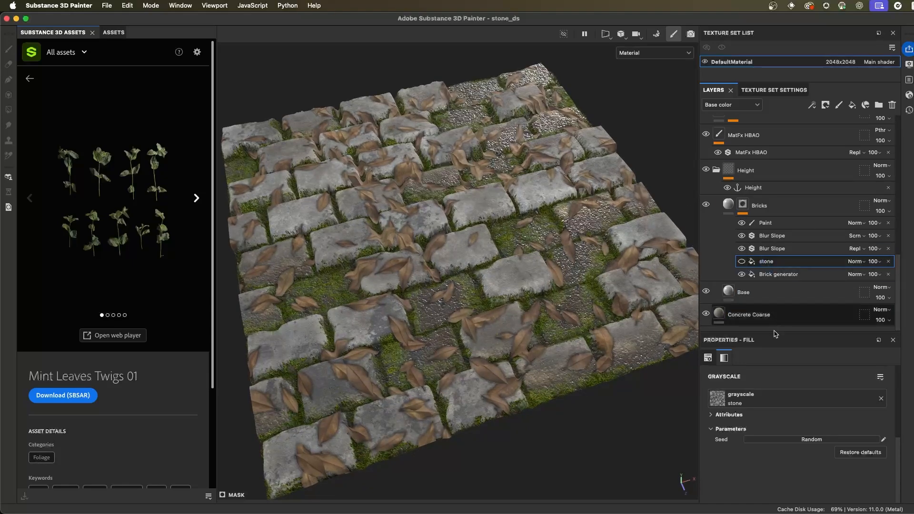
pyautogui.click(742, 262)
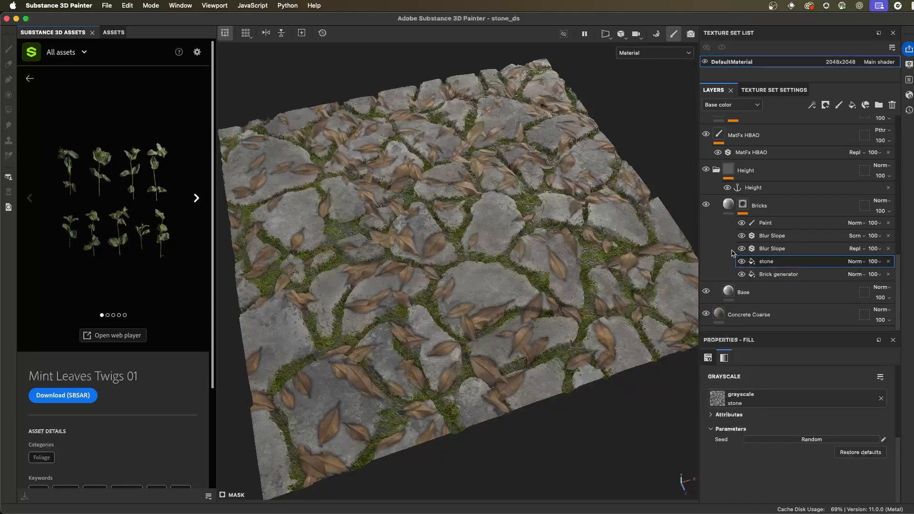
pyautogui.keyDown('alt'); pyautogui.moveTo(512, 195); pyautogui.dragTo(526, 297); pyautogui.keyUp('alt')
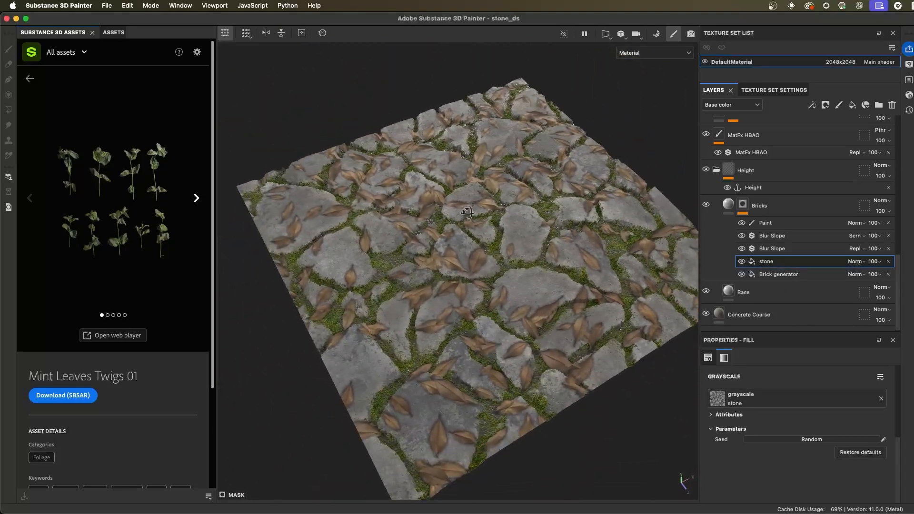
pyautogui.click(741, 262)
pyautogui.keyDown('alt'); pyautogui.moveTo(551, 235); pyautogui.dragTo(565, 239, button='right'); pyautogui.keyUp('alt')
pyautogui.keyDown('alt'); pyautogui.moveTo(566, 239); pyautogui.dragTo(548, 238); pyautogui.keyUp('alt')
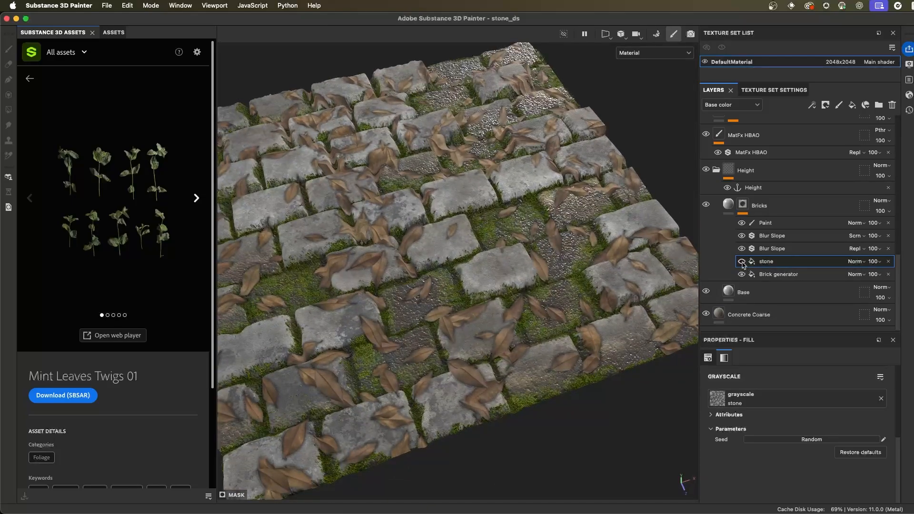
pyautogui.click(741, 261)
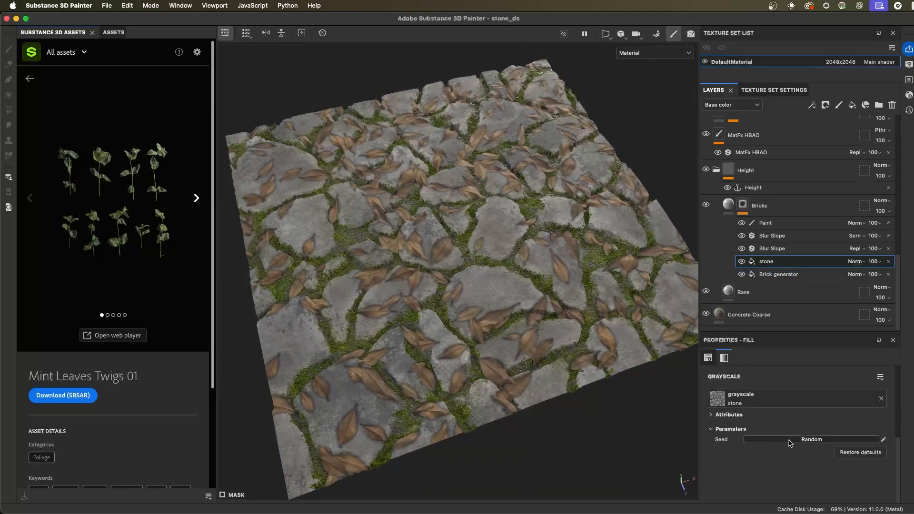
# Randomize the stone fill's seed several times and inspect the new stone layout from different angles
pyautogui.click(790, 439)
pyautogui.click(789, 439)
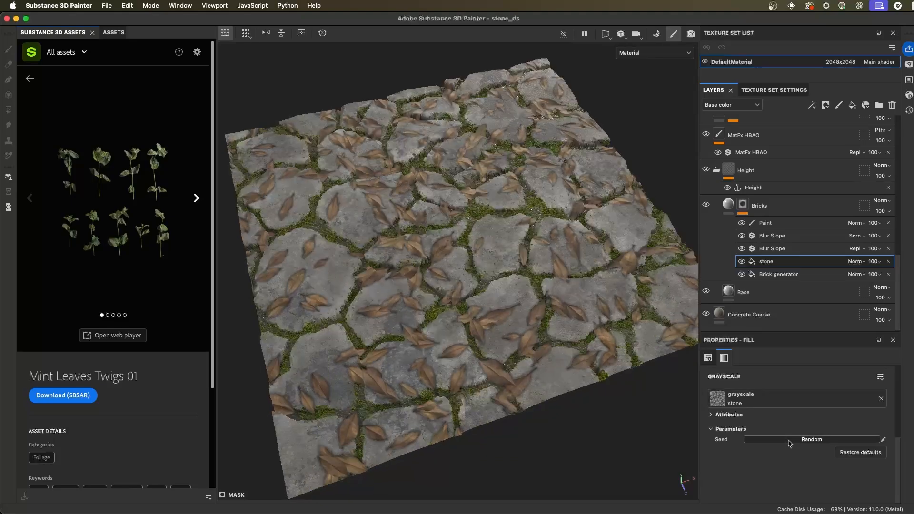
pyautogui.click(789, 439)
pyautogui.click(789, 440)
pyautogui.click(789, 440)
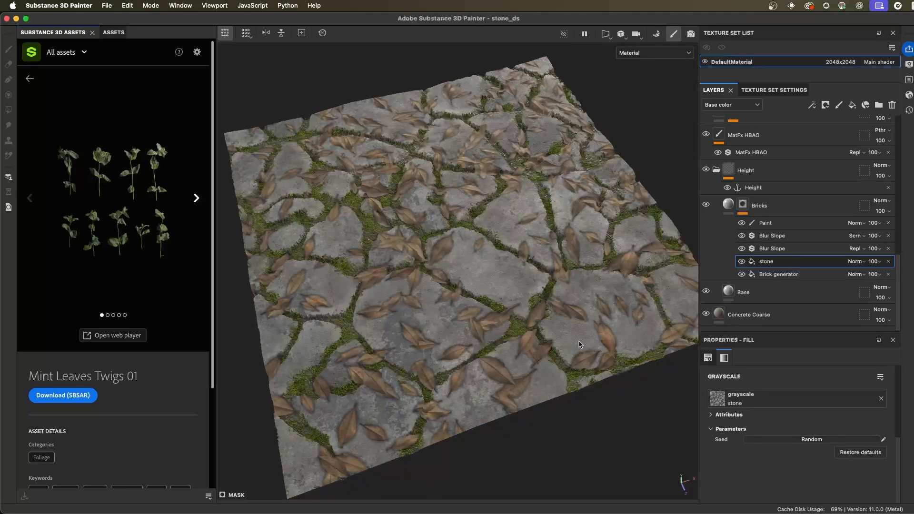
pyautogui.scroll(3, 503, 257)
pyautogui.keyDown('alt'); pyautogui.moveTo(503, 257); pyautogui.dragTo(538, 256); pyautogui.keyUp('alt')
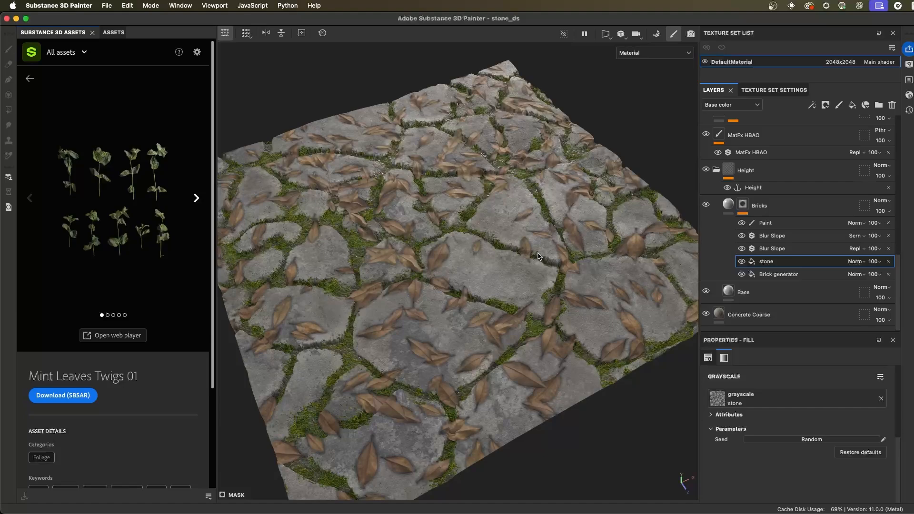
pyautogui.keyDown('alt'); pyautogui.moveTo(537, 256); pyautogui.dragTo(662, 225); pyautogui.keyUp('alt')
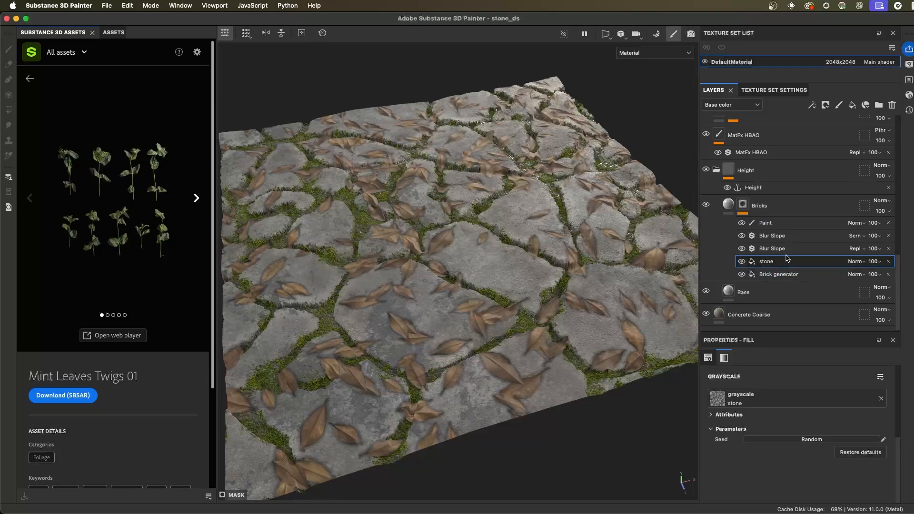
# Add a Levels effect above the stone fill, try a high input of 0.66, and undo that adjustment
pyautogui.click(811, 105)
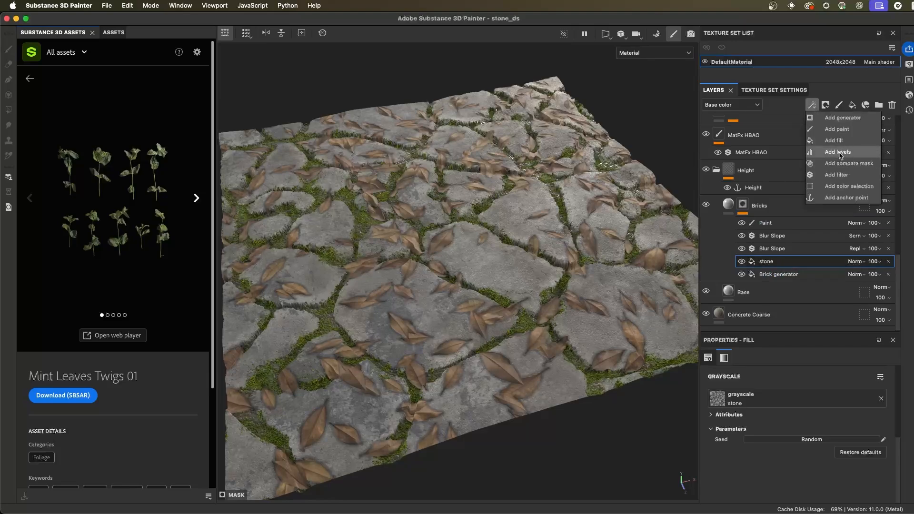
pyautogui.click(840, 152)
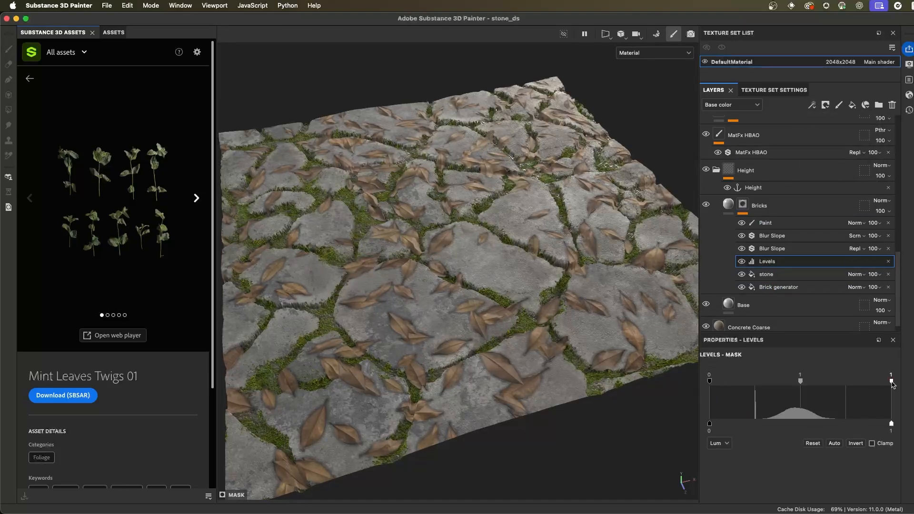
pyautogui.moveTo(892, 382); pyautogui.dragTo(829, 386)
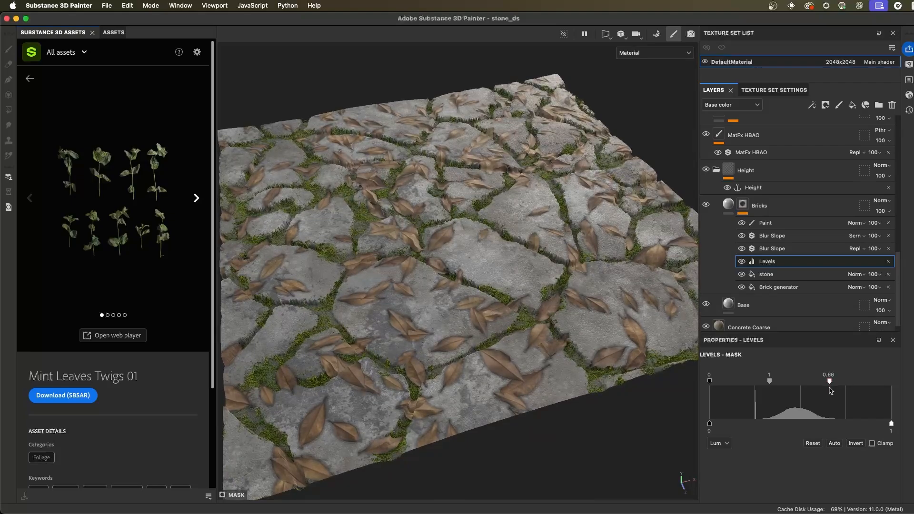
pyautogui.press('super+z')
# Set the Levels high output to 0.644, high input to 0.772 and low input to 0.196, and adjust the midtone
pyautogui.moveTo(889, 427); pyautogui.dragTo(826, 428)
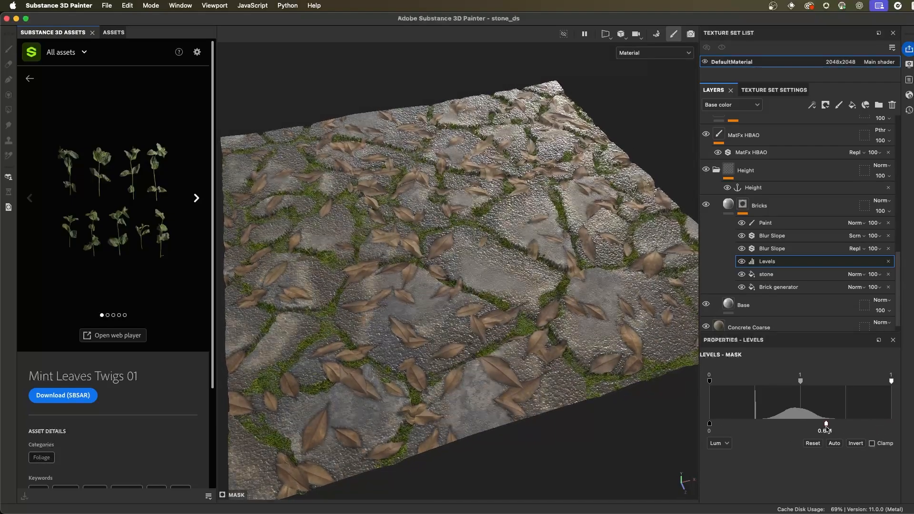
pyautogui.keyDown('alt'); pyautogui.moveTo(528, 317); pyautogui.dragTo(461, 274); pyautogui.keyUp('alt')
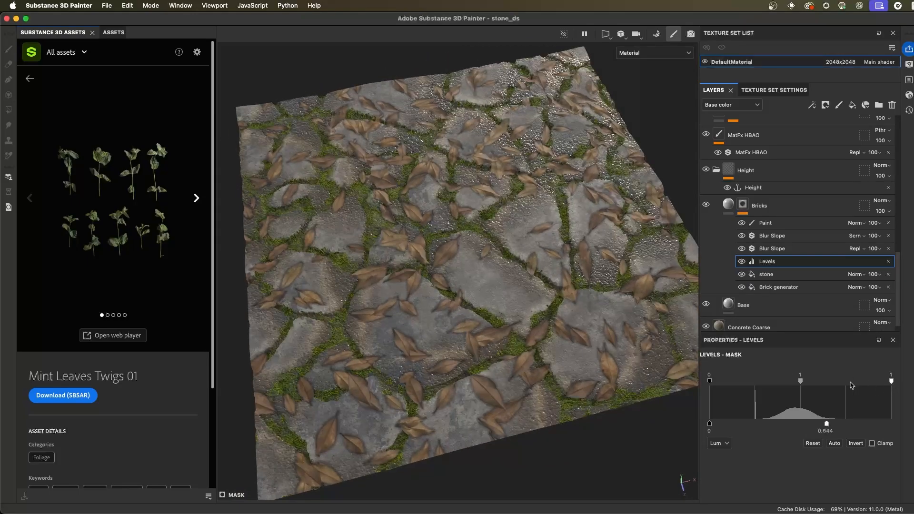
pyautogui.moveTo(891, 383); pyautogui.dragTo(849, 382)
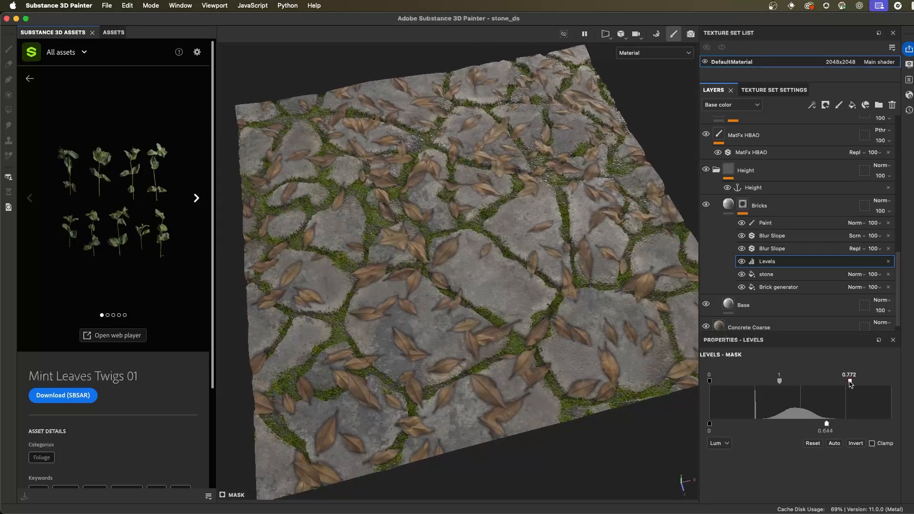
pyautogui.moveTo(709, 382); pyautogui.dragTo(745, 383)
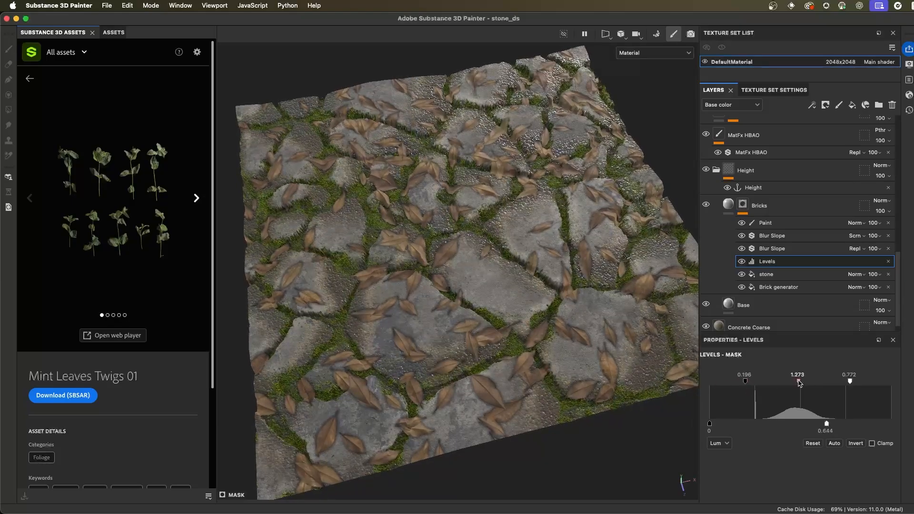
pyautogui.moveTo(799, 383); pyautogui.dragTo(796, 384)
# Remove the Levels effect from the Bricks mask and inspect the stone surface
pyautogui.keyDown('alt'); pyautogui.moveTo(522, 259); pyautogui.dragTo(494, 295); pyautogui.keyUp('alt')
pyautogui.click(887, 262)
pyautogui.keyDown('alt'); pyautogui.moveTo(523, 266); pyautogui.dragTo(544, 267); pyautogui.keyUp('alt')
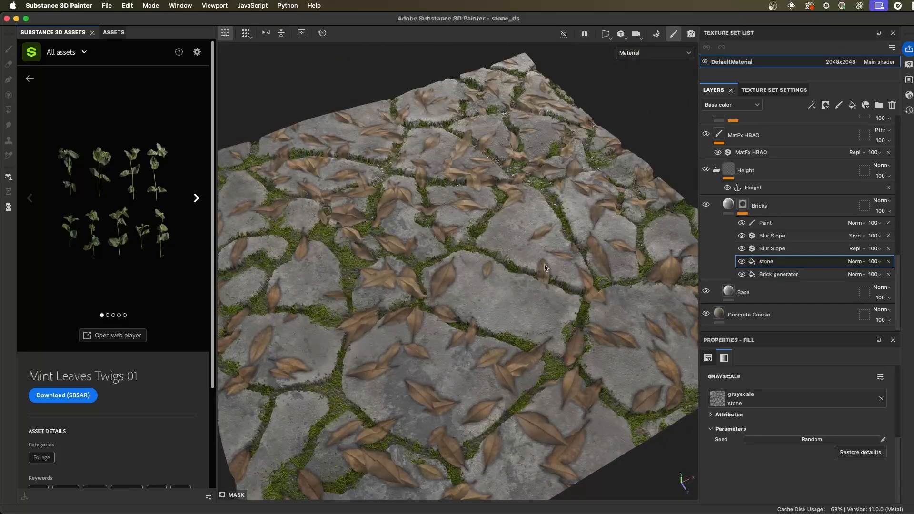